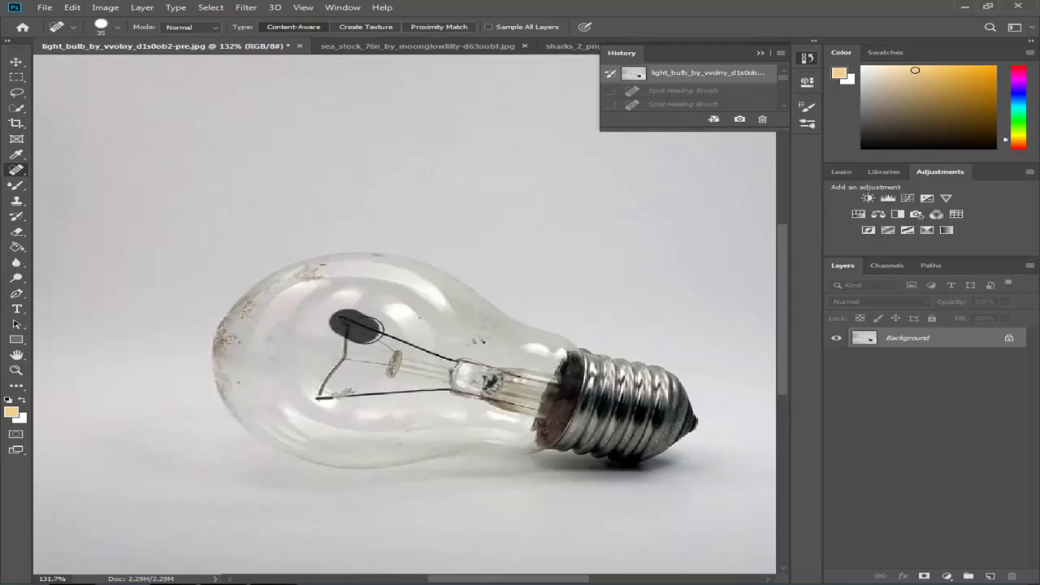
Step: Remove the filament wires, glass support and remaining specks inside the bulb with the Spot Healing Brush, enlarging it to 60 px
mouse_move(339, 348)
left_mouse_down()
mouse_move(353, 327)
mouse_move(320, 403)
mouse_move(452, 396)
left_mouse_up()
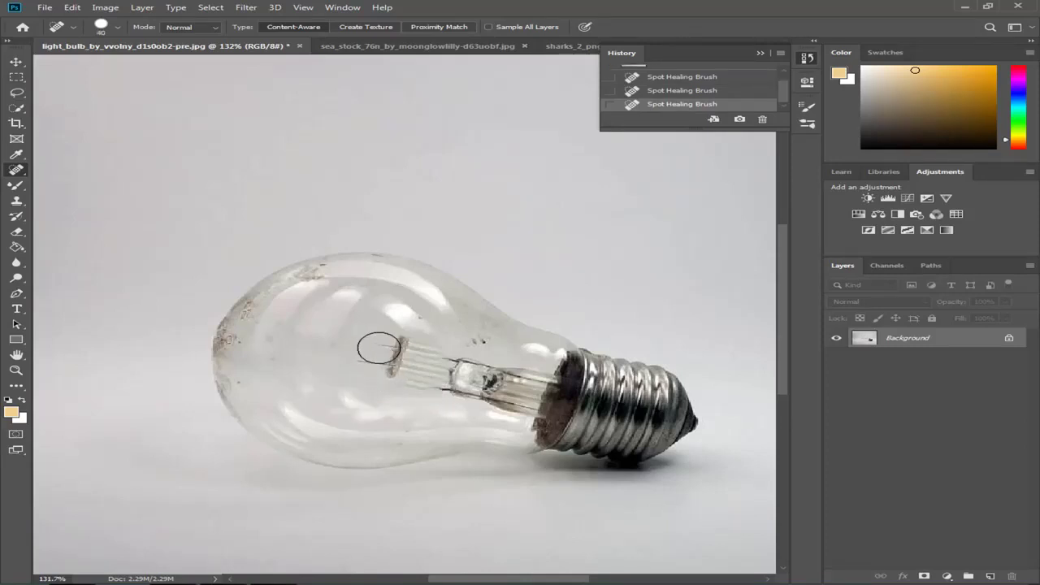
key("bracketright")
mouse_move(382, 351)
left_mouse_down()
mouse_move(422, 358)
mouse_move(436, 382)
mouse_move(480, 373)
mouse_move(484, 393)
mouse_move(506, 383)
mouse_move(501, 404)
mouse_move(513, 381)
left_mouse_up()
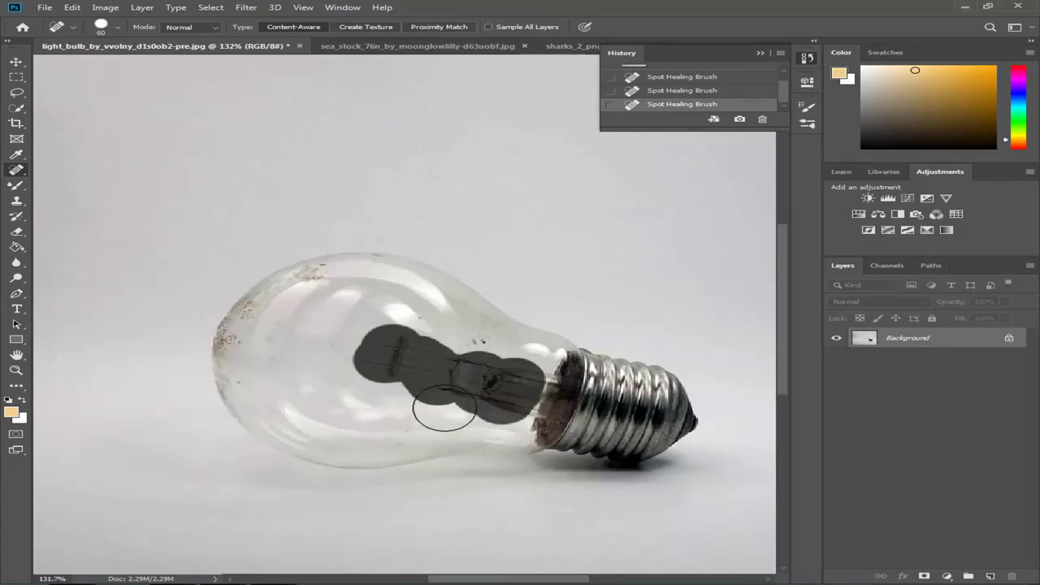
mouse_move(528, 379)
left_mouse_down()
mouse_move(499, 374)
mouse_move(487, 388)
left_mouse_up()
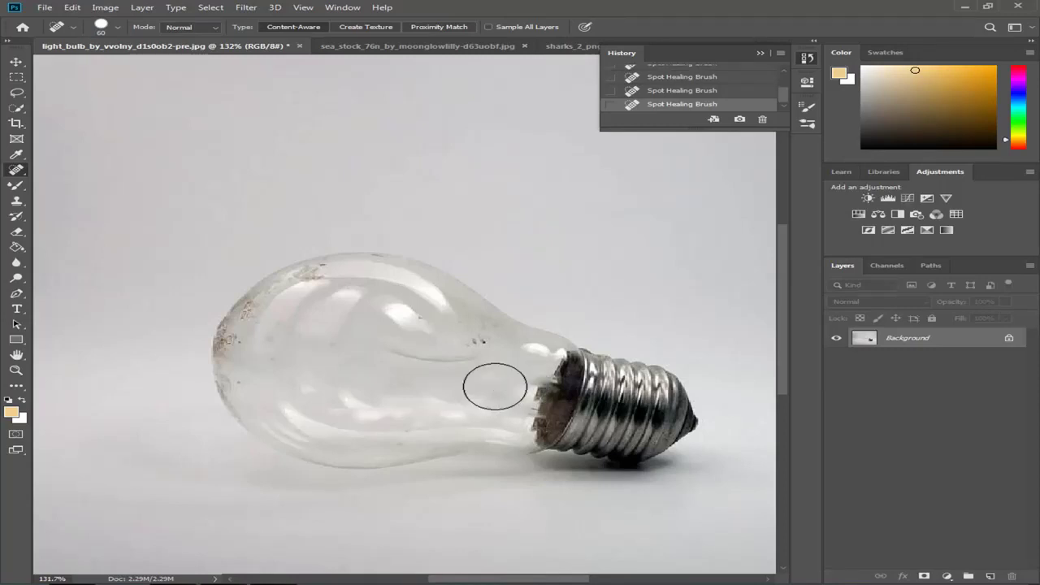
left_click_drag(452, 354, 406, 353)
left_click(413, 354)
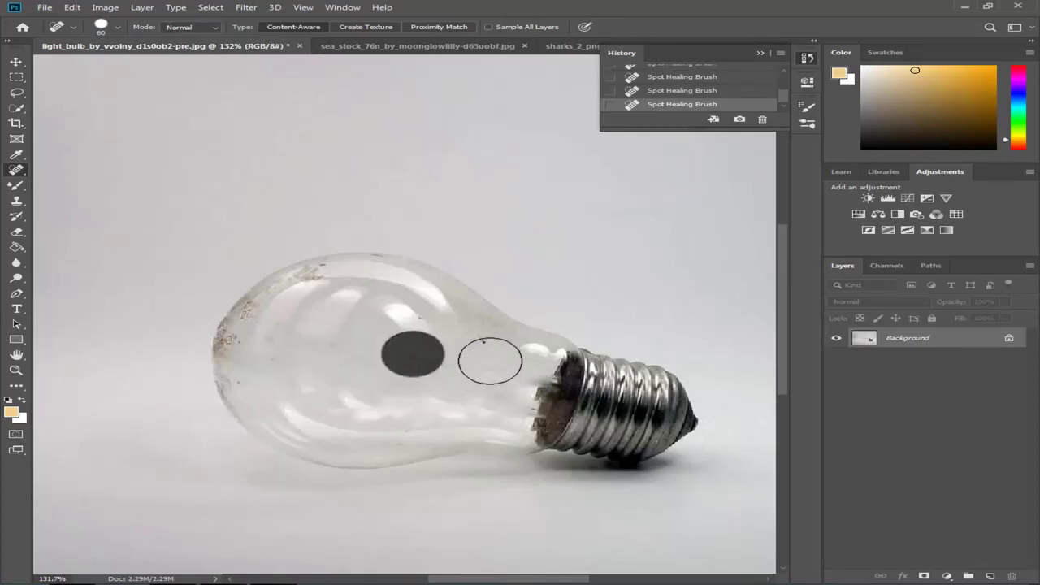
left_click(480, 348)
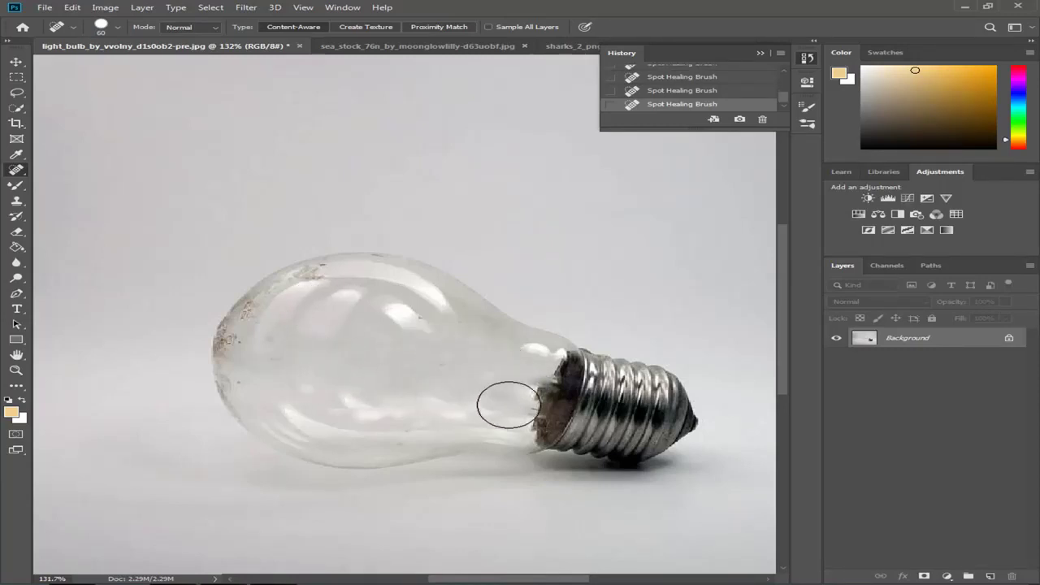
Step: Heal a dark spot at the jagged edge between the glass and the metal base with a 20 px Spot Healing Brush
scroll(508, 404, "up", 6)
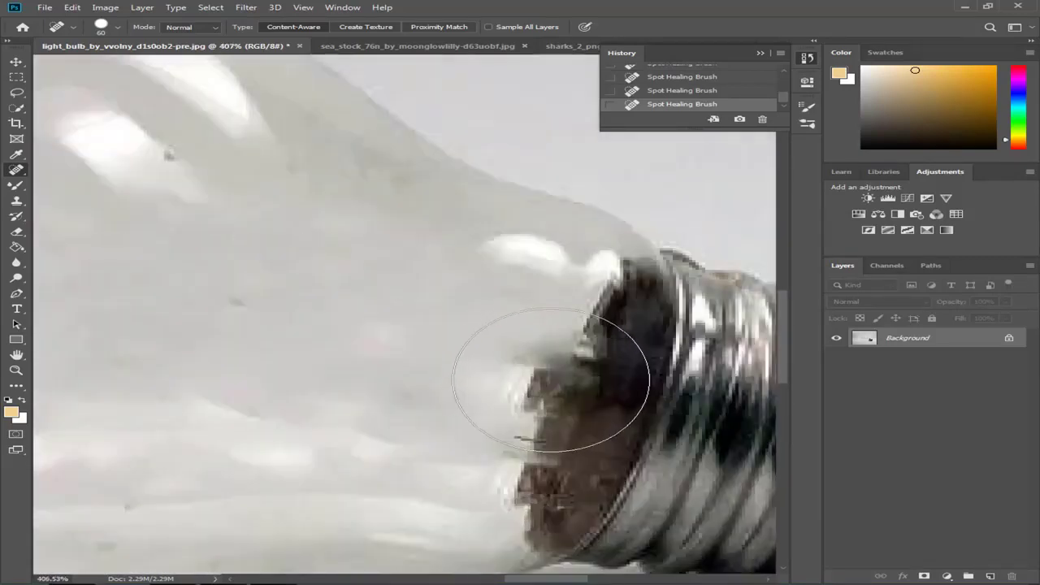
key("bracketleft")
key("bracketleft")
key("bracketleft")
key("bracketleft")
left_click(535, 355)
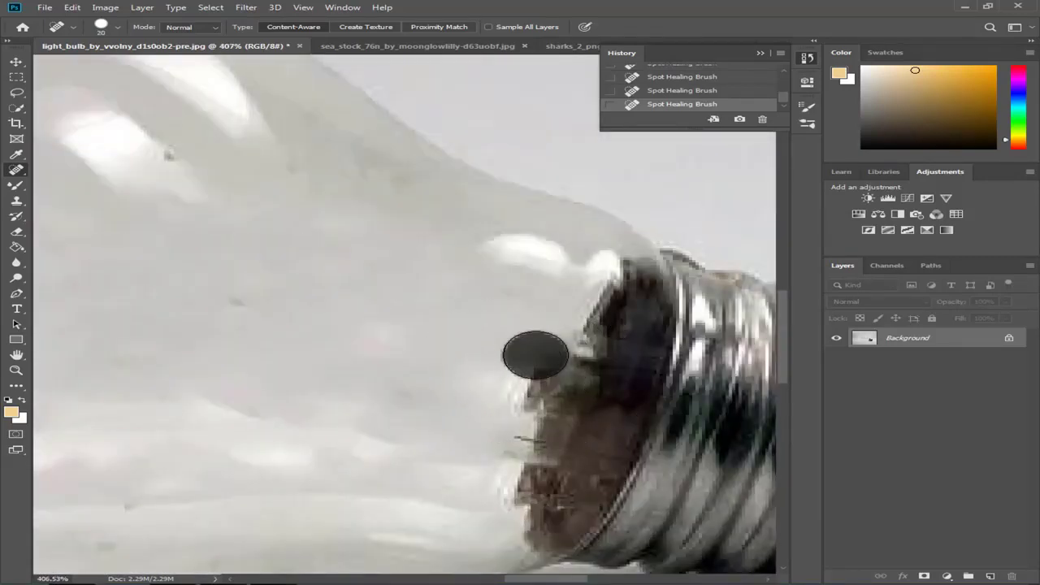
Step: Clone clean glass over the jagged edge beside the metal base with the Clone Stamp
left_click(16, 202)
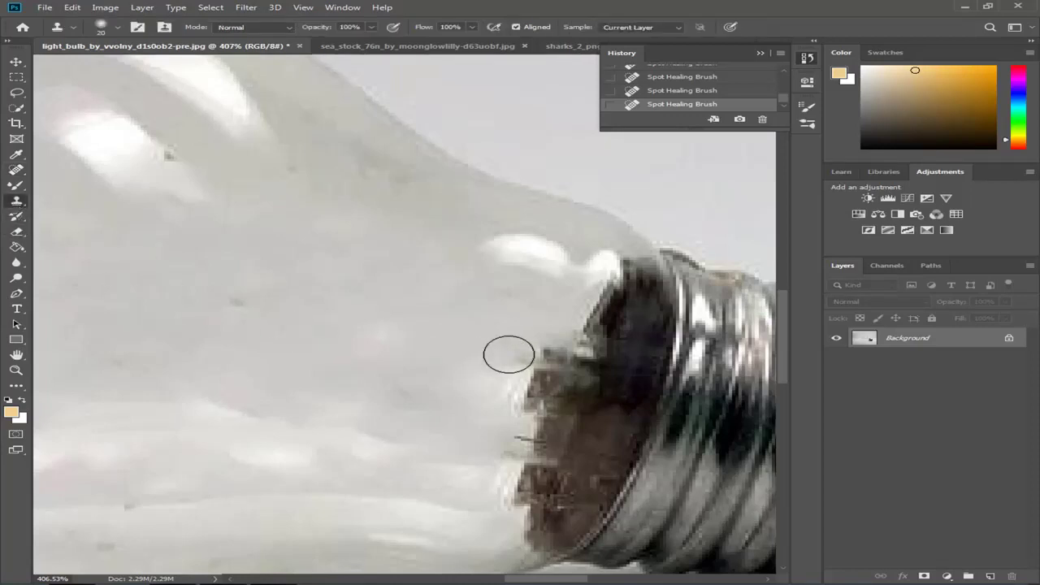
left_click(442, 355, "alt")
mouse_move(529, 343)
left_mouse_down()
mouse_move(517, 373)
mouse_move(554, 351)
mouse_move(542, 346)
mouse_move(518, 413)
mouse_move(527, 376)
mouse_move(517, 529)
left_mouse_up()
key("ctrl+0")
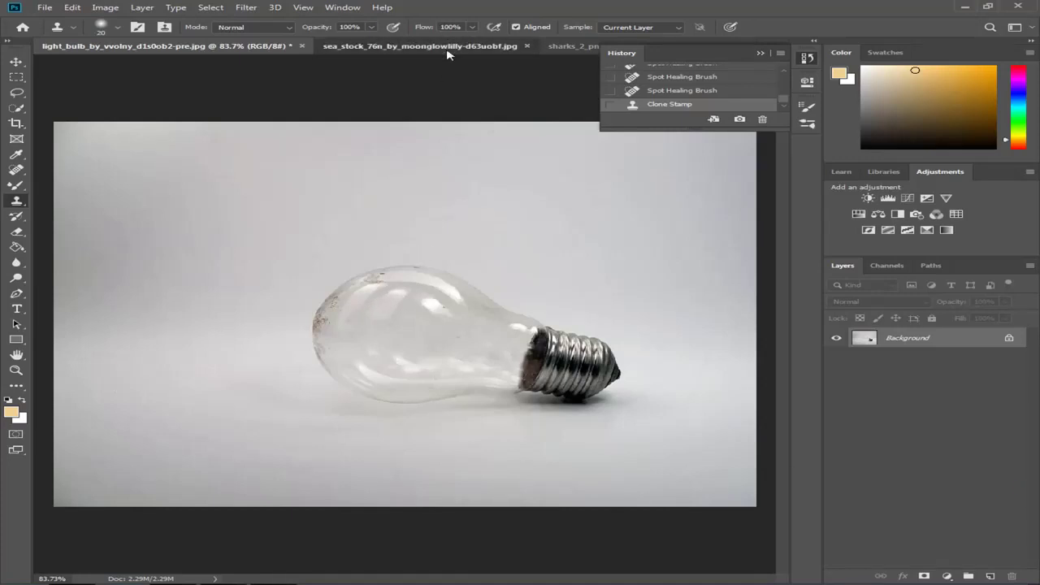
Step: Copy the sea_stock image into the light bulb document as a new layer
left_click(420, 45)
key("v")
left_click_drag(239, 203, 647, 497)
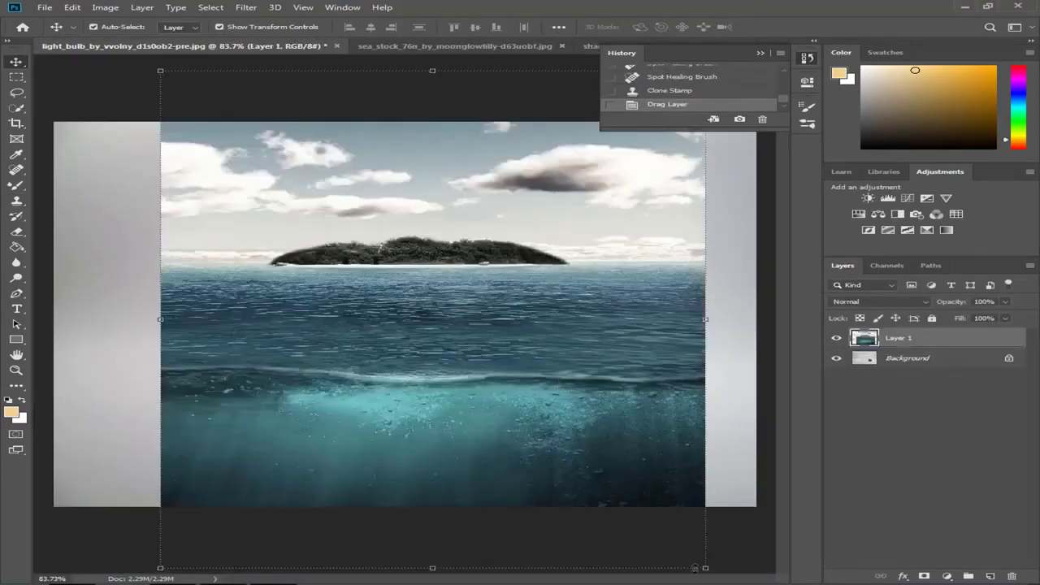
Step: Scale the sea layer to about 57% and position it over the glass part of the bulb
key("ctrl+t")
left_click_drag(705, 568, 469, 354)
left_click_drag(347, 300, 443, 461)
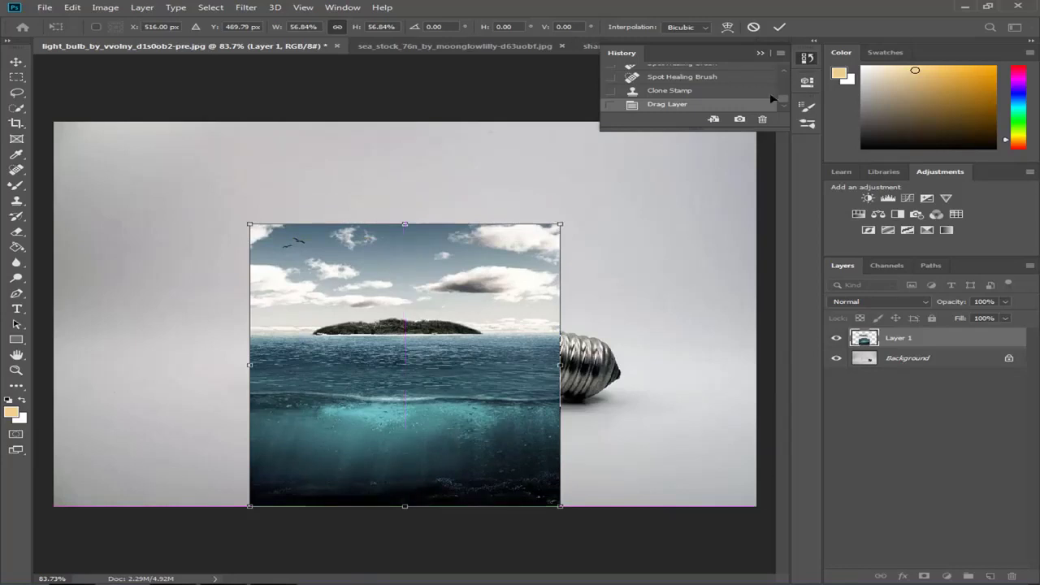
left_click(779, 28)
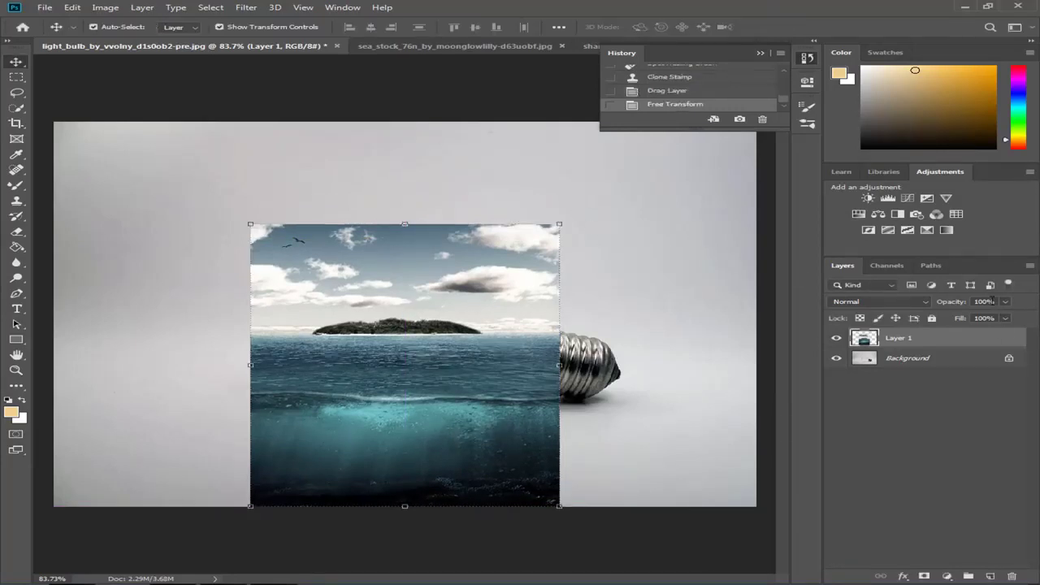
Step: Reduce the sea layer's opacity to 61%, then rotate it about 9.9° and shift it to line up with the tilted bulb
left_click_drag(980, 319, 976, 317)
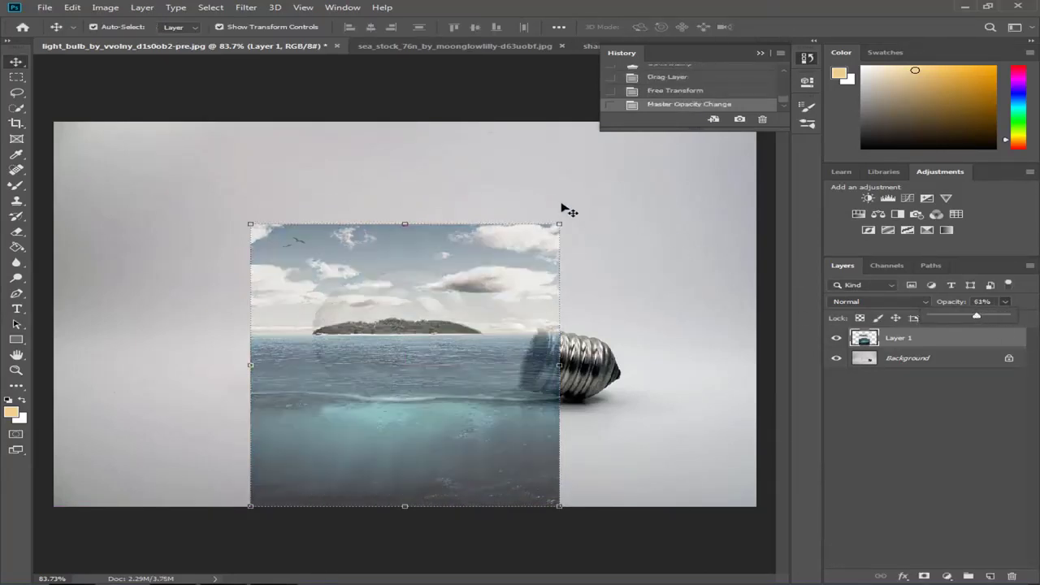
left_click_drag(571, 220, 605, 233)
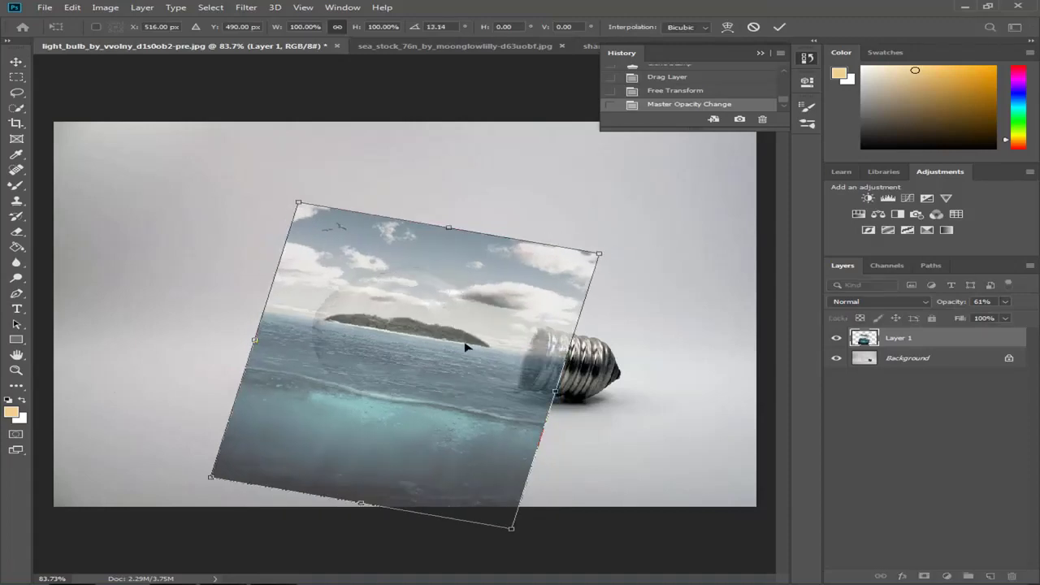
left_click_drag(467, 348, 477, 364)
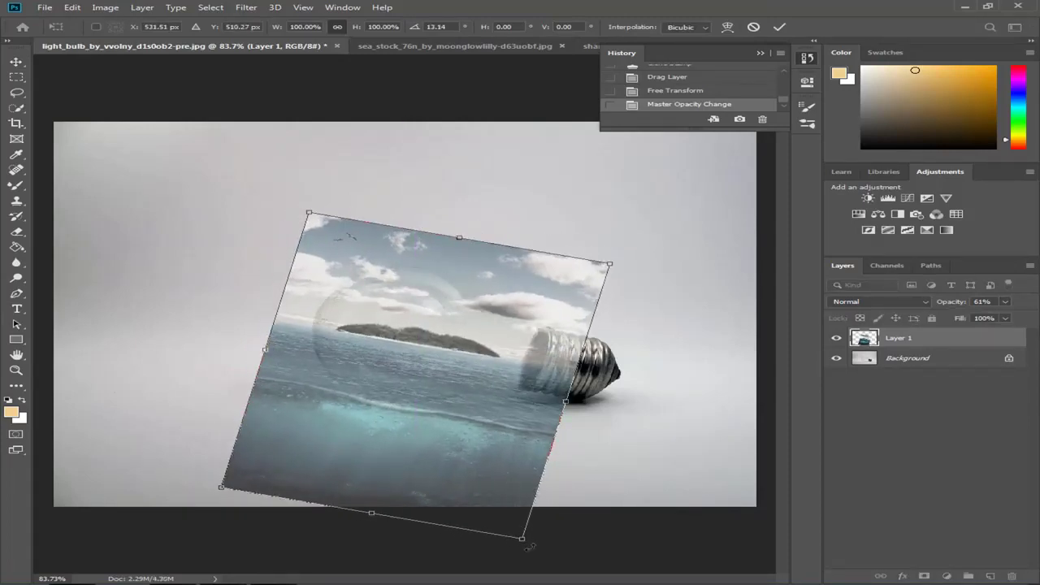
mouse_move(532, 546)
left_mouse_down()
mouse_move(527, 527)
mouse_move(538, 540)
left_mouse_up()
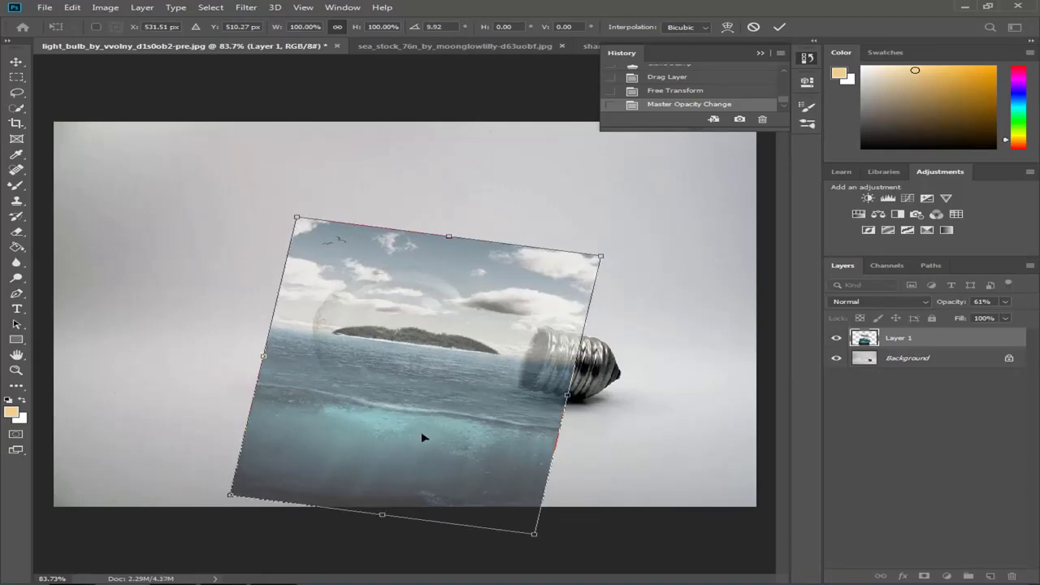
left_click_drag(422, 438, 424, 411)
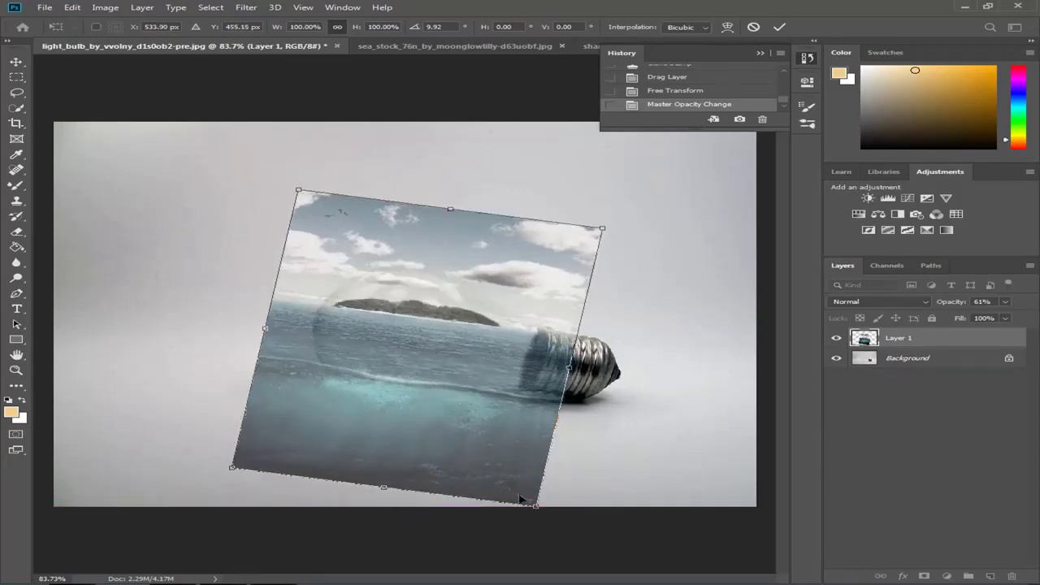
left_click(782, 26)
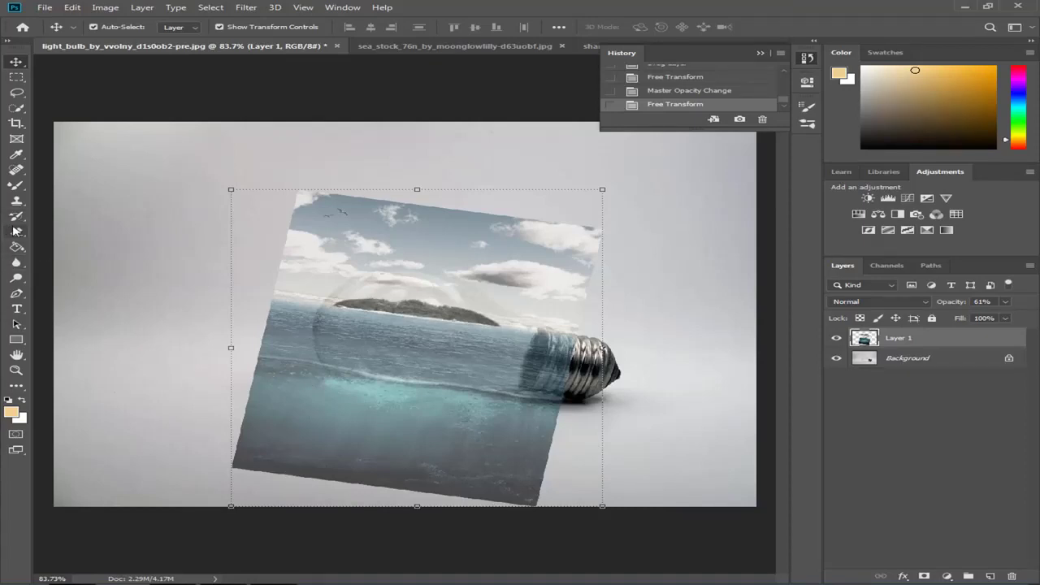
Step: Erase the sea layer where it covers the metal base and the area below the bulb's neck, using a 50 px Eraser
left_click(17, 233)
mouse_move(471, 494)
left_mouse_down()
mouse_move(552, 501)
mouse_move(510, 502)
mouse_move(546, 484)
mouse_move(566, 456)
mouse_move(628, 444)
mouse_move(535, 444)
mouse_move(580, 359)
mouse_move(555, 318)
left_mouse_up()
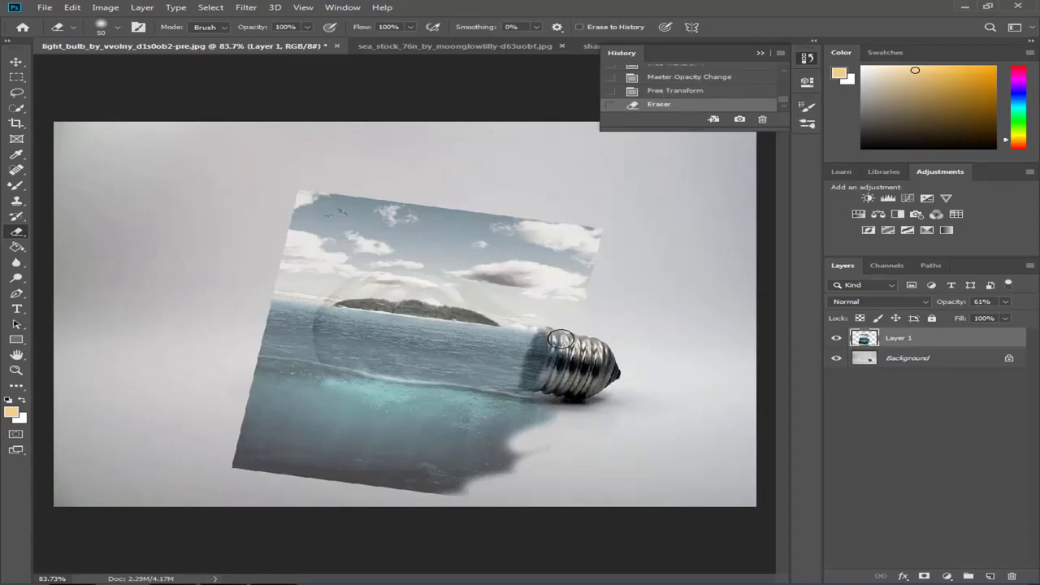
mouse_move(552, 380)
left_mouse_down()
mouse_move(535, 418)
mouse_move(508, 426)
mouse_move(560, 450)
mouse_move(498, 451)
mouse_move(423, 480)
mouse_move(469, 486)
mouse_move(402, 476)
mouse_move(494, 426)
mouse_move(521, 432)
mouse_move(499, 403)
left_mouse_up()
Step: Set the sea layer's opacity to 48% and erase the sea outside the glass along the bulb's underside and rounded end
scroll(515, 431, "up", 3)
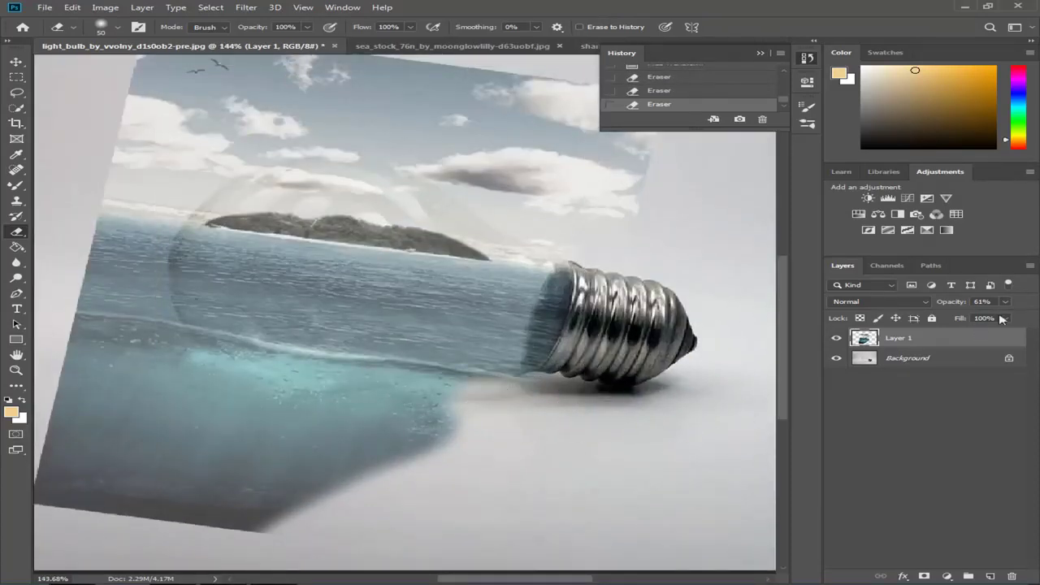
left_click_drag(965, 319, 992, 318)
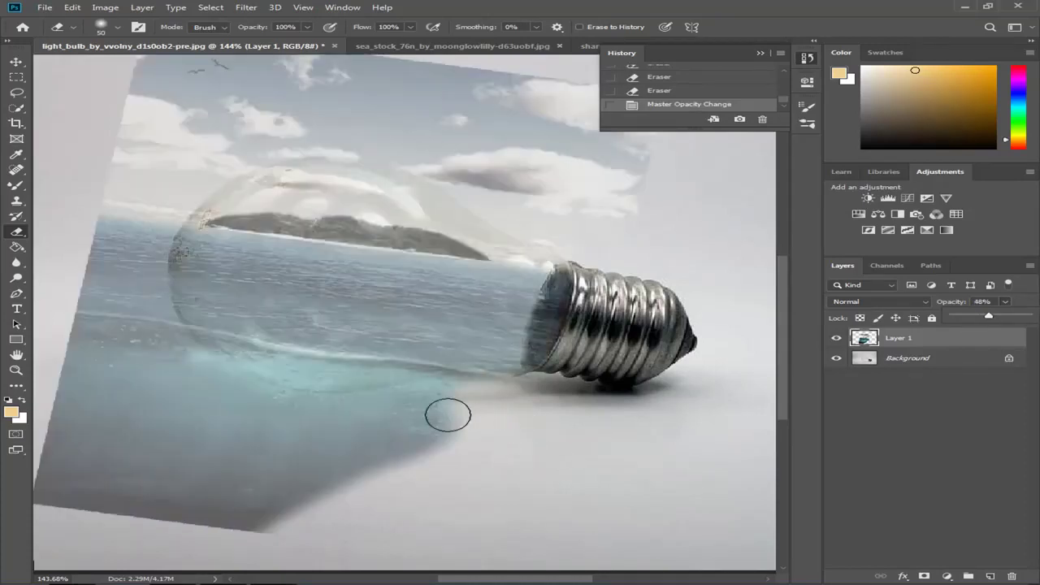
mouse_move(448, 416)
left_mouse_down()
mouse_move(466, 391)
mouse_move(380, 416)
mouse_move(421, 399)
mouse_move(320, 411)
mouse_move(237, 401)
mouse_move(413, 446)
mouse_move(256, 456)
mouse_move(302, 429)
mouse_move(362, 425)
mouse_move(379, 462)
left_mouse_up()
scroll(314, 469, "left", 5)
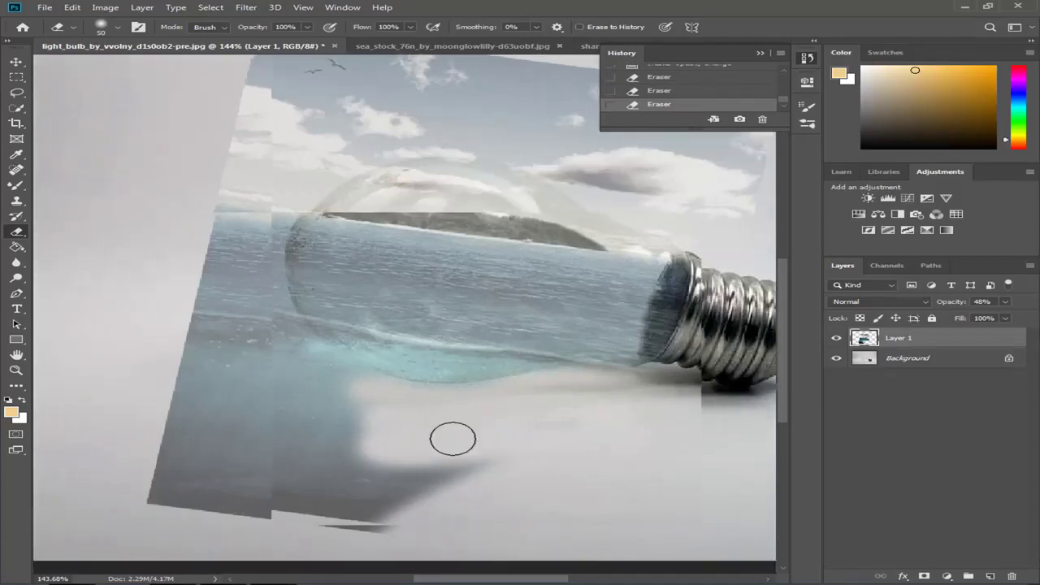
mouse_move(485, 471)
left_mouse_down()
mouse_move(342, 509)
mouse_move(287, 511)
mouse_move(237, 452)
mouse_move(363, 476)
mouse_move(353, 455)
mouse_move(363, 433)
mouse_move(336, 392)
mouse_move(373, 406)
mouse_move(273, 327)
left_mouse_up()
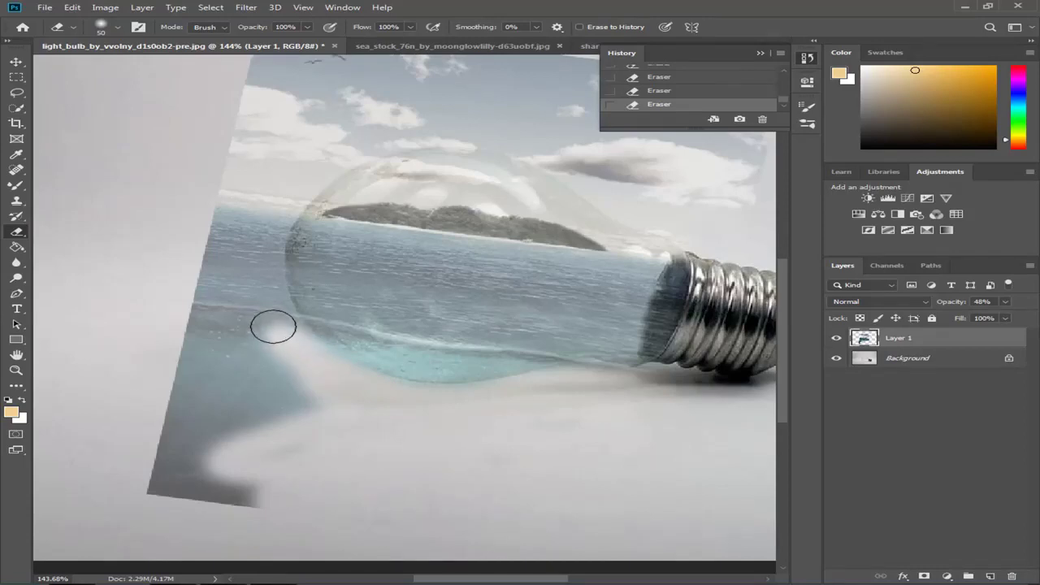
scroll(267, 382, "up", 5)
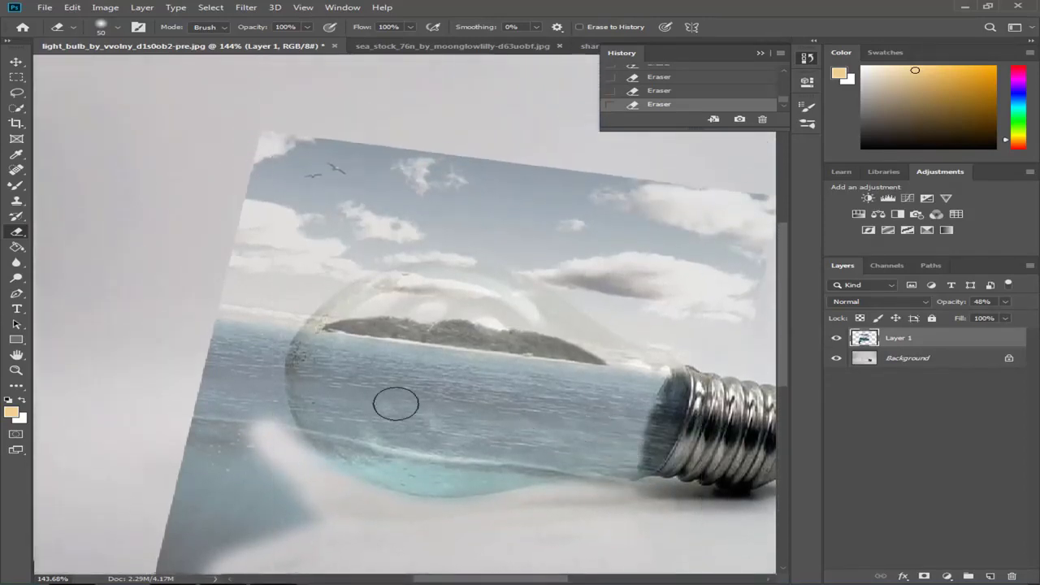
mouse_move(266, 440)
left_mouse_down()
mouse_move(279, 453)
mouse_move(261, 359)
mouse_move(285, 300)
left_mouse_up()
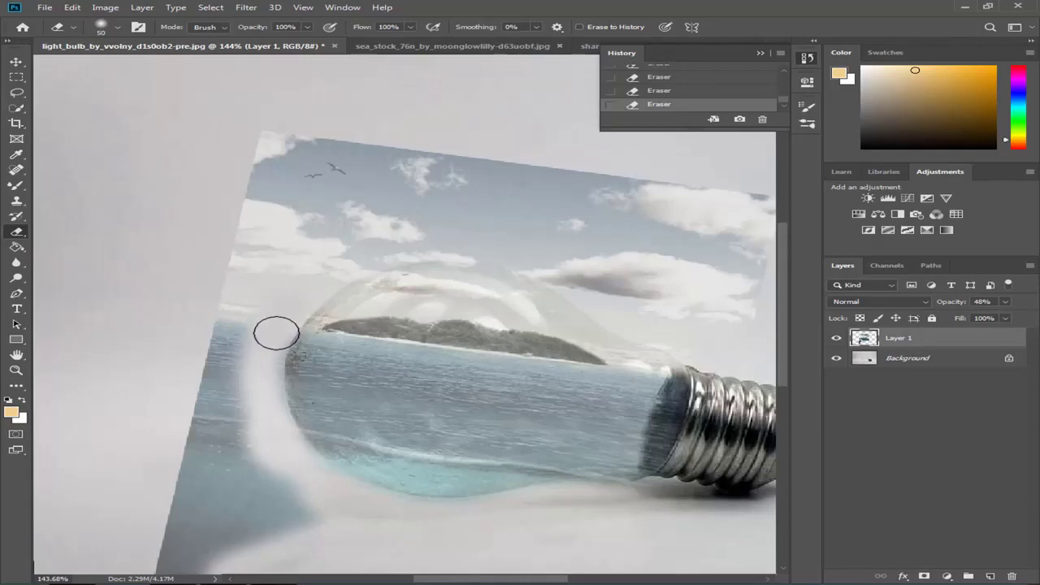
scroll(276, 344, "up", 2)
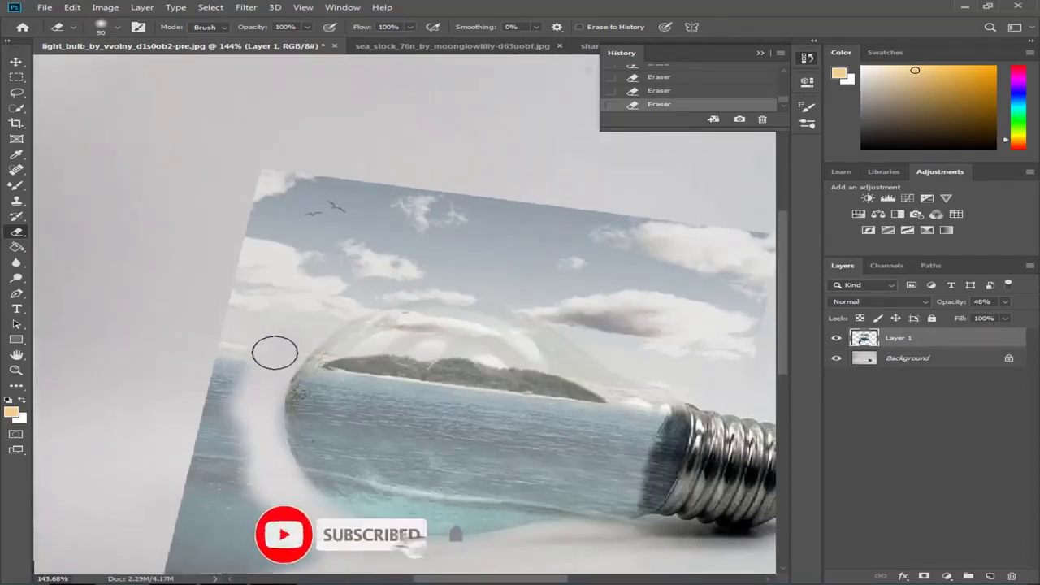
mouse_move(274, 352)
left_mouse_down()
mouse_move(374, 286)
mouse_move(335, 311)
mouse_move(411, 283)
mouse_move(483, 286)
mouse_move(525, 294)
mouse_move(629, 363)
mouse_move(717, 402)
left_mouse_up()
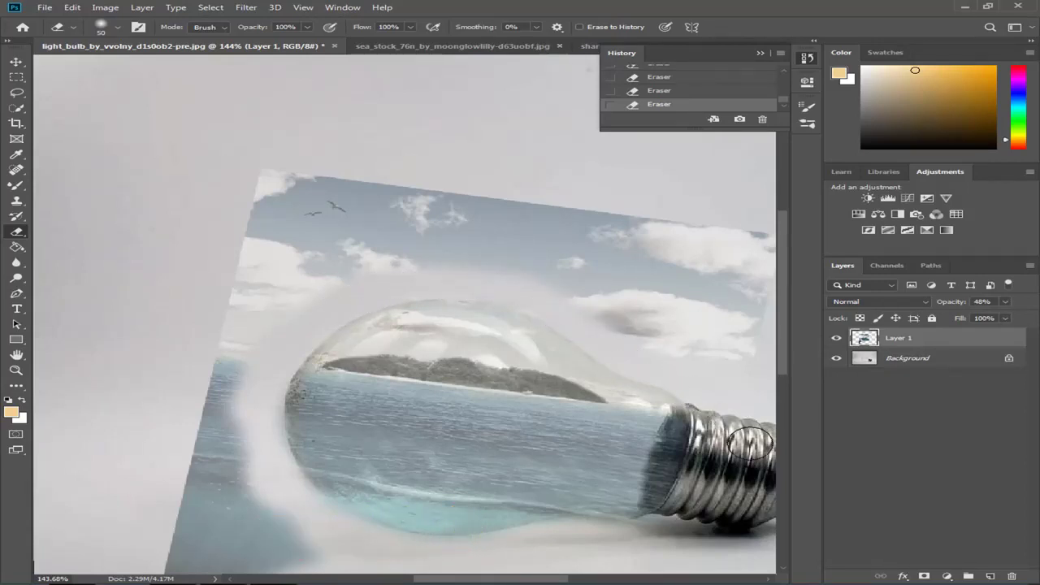
scroll(569, 366, "right", 3)
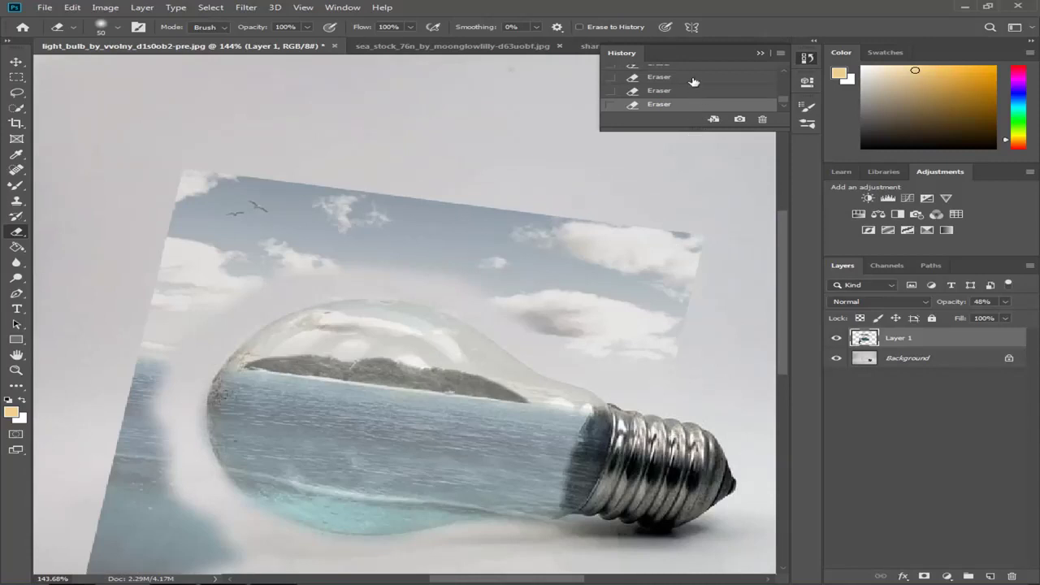
left_click(692, 78)
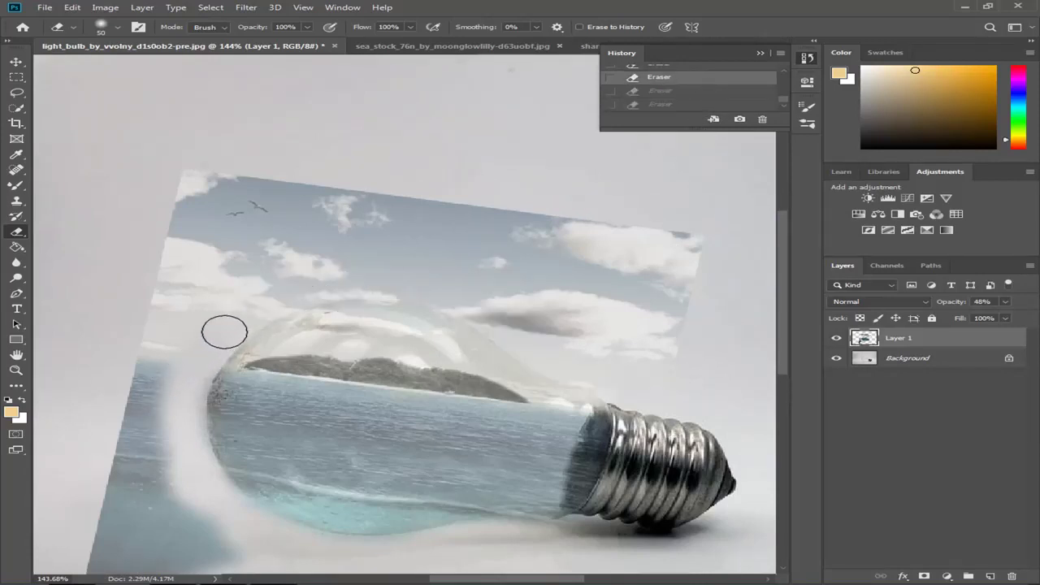
Step: Erase the sea layer's sky outside the glass, following the bulb's upper outline from the rounded end to the metal base
mouse_move(330, 284)
left_mouse_down()
mouse_move(431, 289)
mouse_move(545, 354)
left_mouse_up()
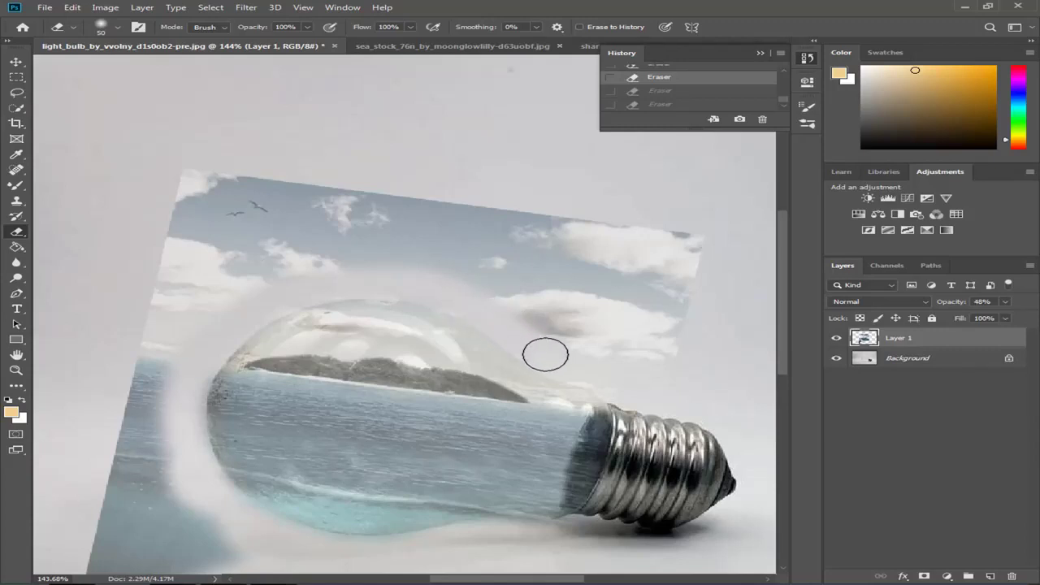
left_click_drag(592, 378, 637, 406)
mouse_move(652, 350)
left_mouse_down()
mouse_move(582, 337)
mouse_move(606, 358)
mouse_move(457, 277)
mouse_move(292, 273)
mouse_move(290, 262)
mouse_move(652, 346)
mouse_move(678, 325)
mouse_move(684, 274)
mouse_move(701, 242)
mouse_move(648, 288)
mouse_move(585, 300)
mouse_move(617, 232)
mouse_move(433, 222)
mouse_move(520, 214)
mouse_move(239, 182)
mouse_move(402, 220)
mouse_move(150, 304)
mouse_move(151, 353)
left_mouse_up()
Step: Enlarge the Eraser to 90 px and remove the leftover strip of sea beside the bulb's rounded end
key("]")
key("]")
key("]")
key("]")
scroll(142, 357, "down", 5)
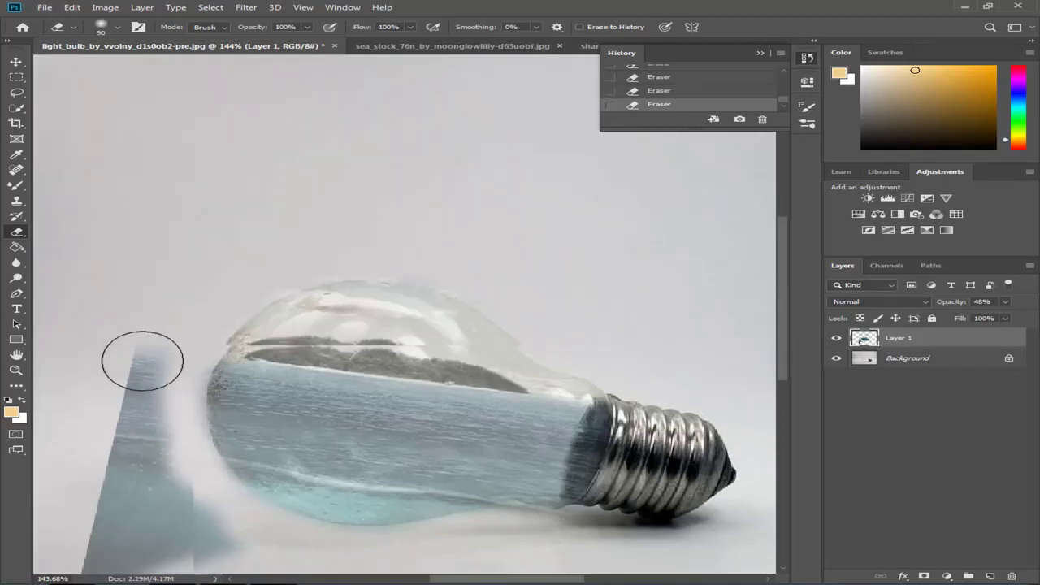
scroll(122, 366, "down", 2)
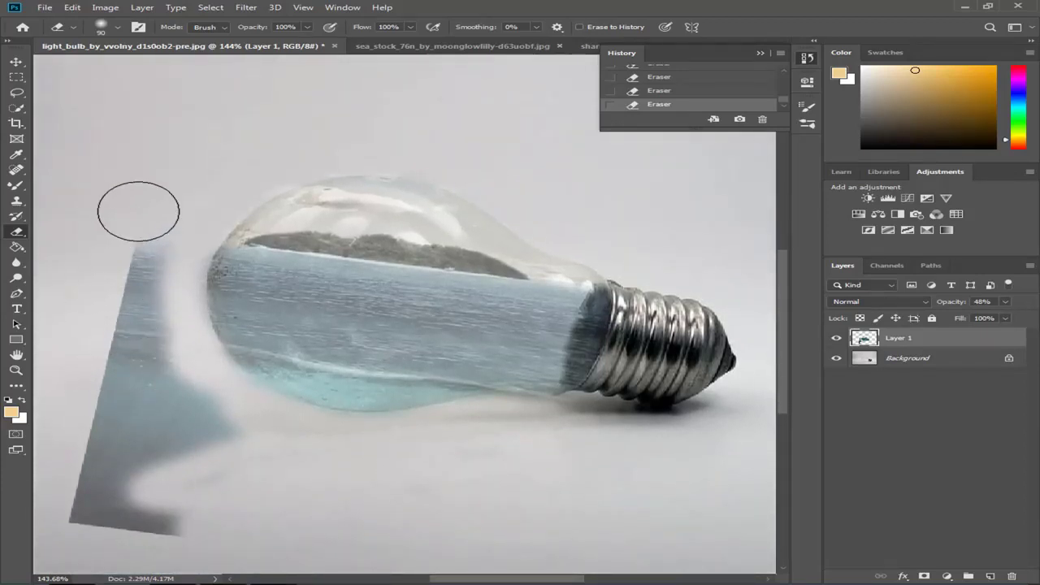
mouse_move(139, 211)
left_mouse_down()
mouse_move(122, 321)
mouse_move(143, 273)
mouse_move(162, 383)
mouse_move(217, 478)
mouse_move(200, 396)
mouse_move(239, 461)
mouse_move(374, 473)
mouse_move(281, 452)
mouse_move(86, 511)
mouse_move(149, 471)
mouse_move(120, 325)
left_mouse_up()
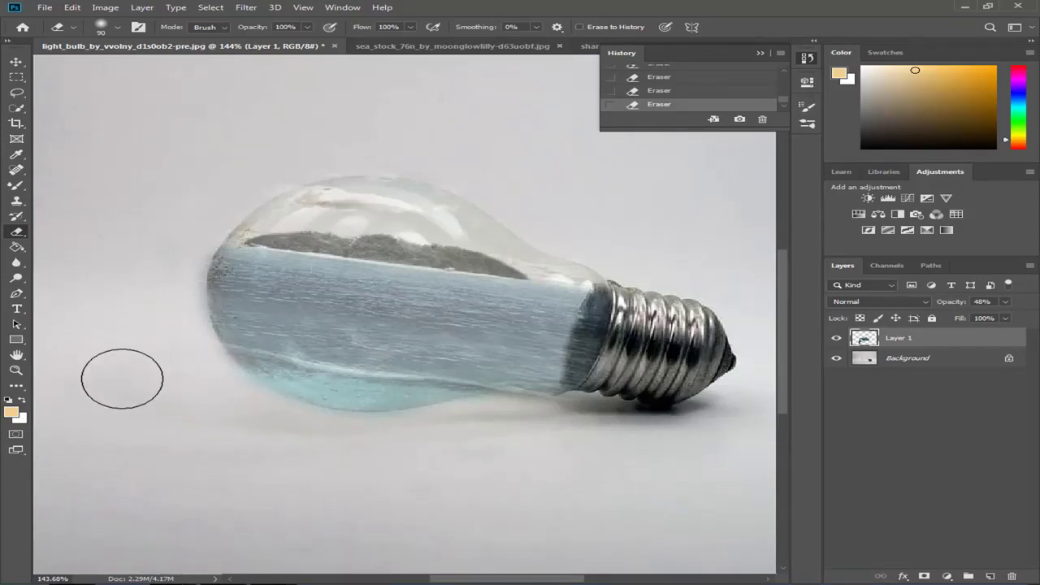
Step: Trim the sea layer's edge along the bulb's underside with a 20 px Eraser and restore the layer's opacity to 100%
scroll(86, 338, "up", 2)
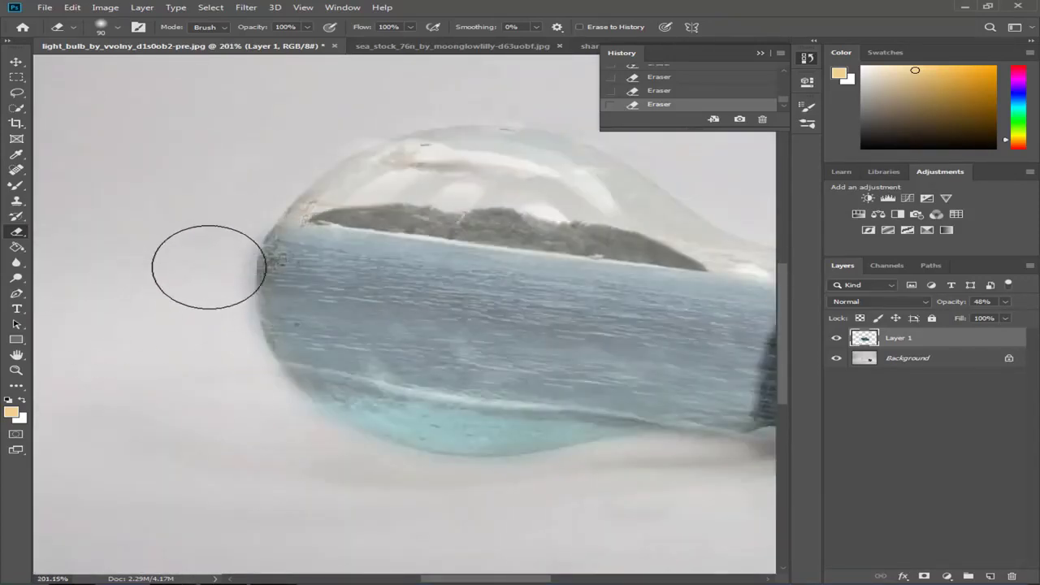
key("bracketleft")
key("bracketleft")
key("bracketleft")
key("bracketleft")
key("bracketleft")
key("bracketleft")
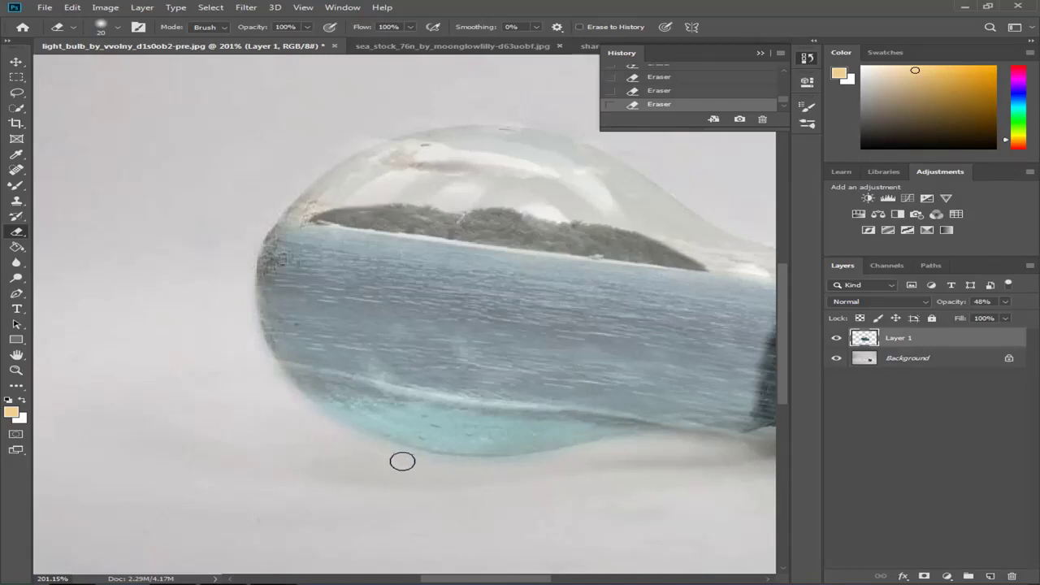
scroll(639, 460, "right", 5)
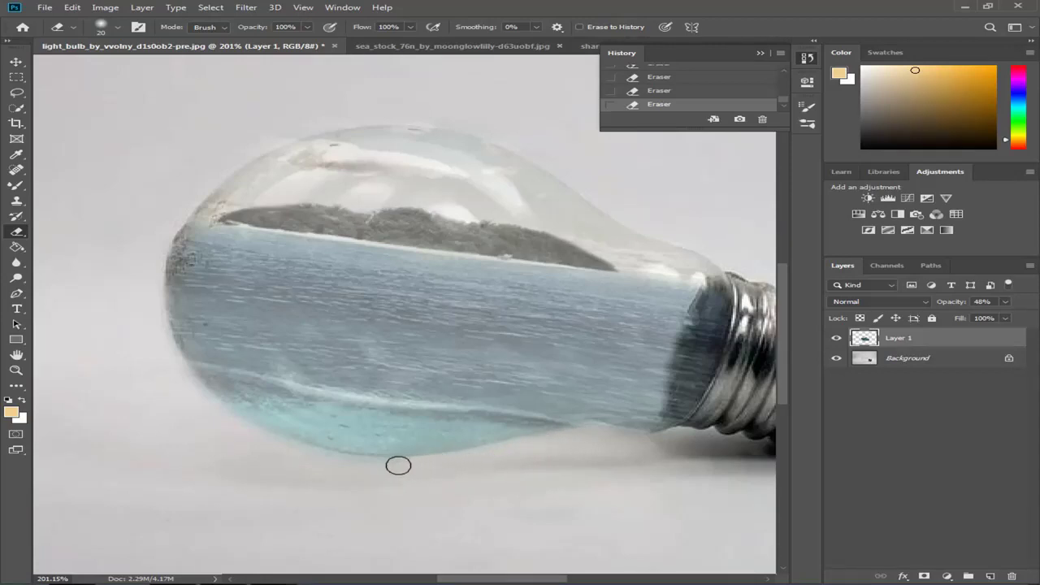
scroll(456, 425, "down", 8)
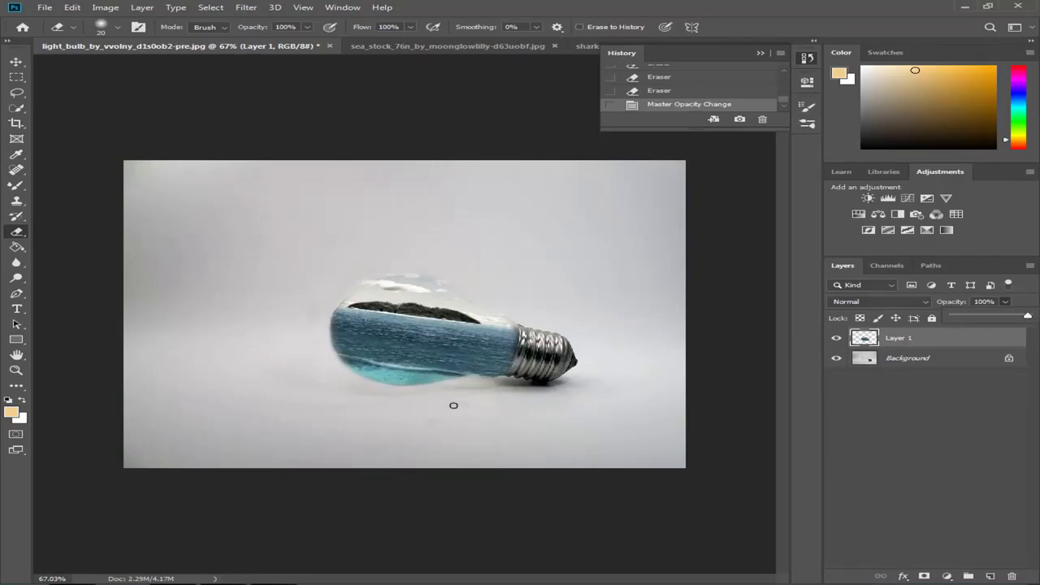
left_click(381, 451)
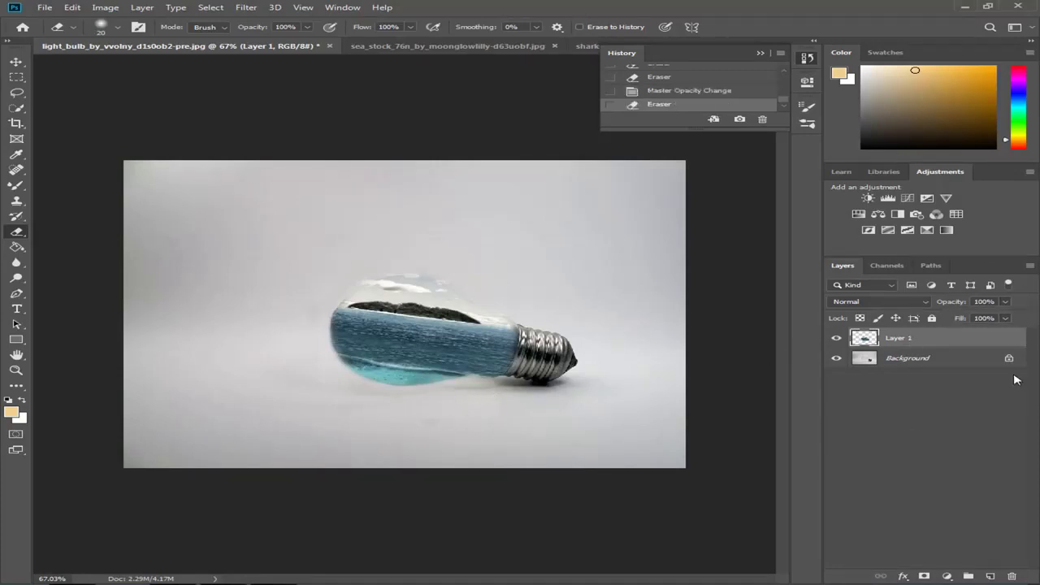
Step: Duplicate the sea layer and hide the duplicate
right_click(916, 340)
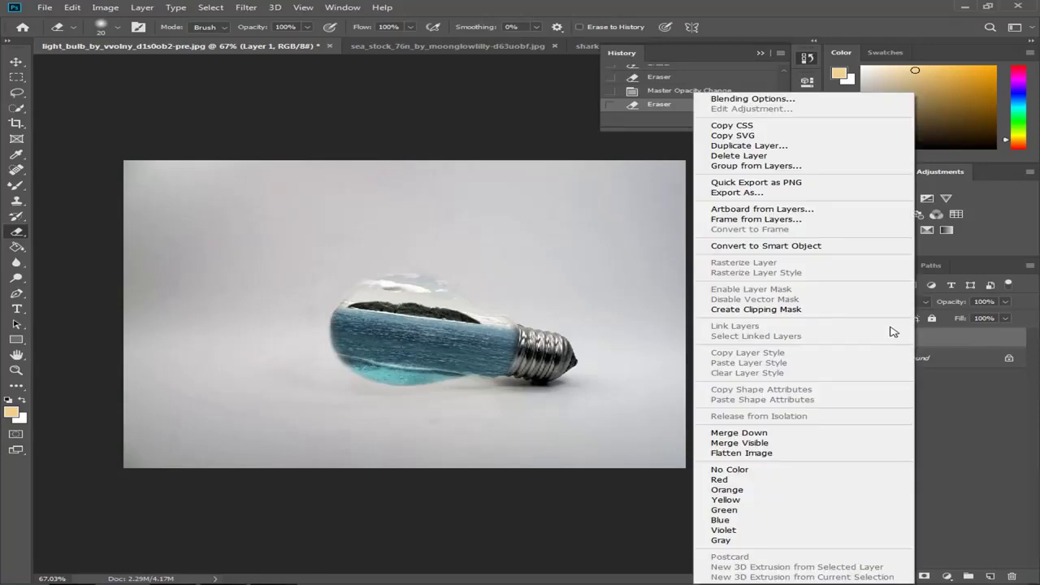
left_click(752, 146)
left_click(658, 167)
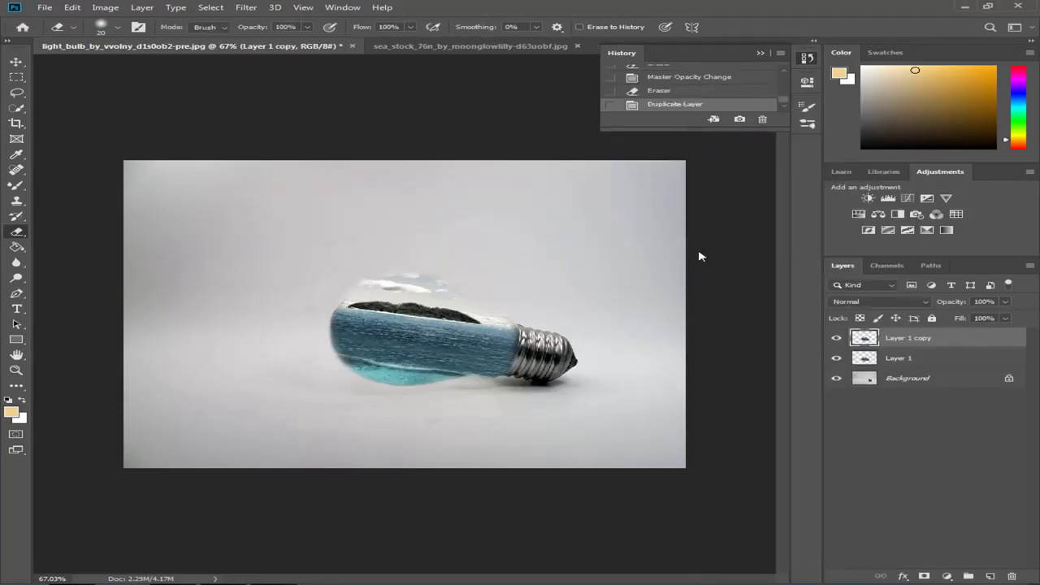
left_click(836, 339)
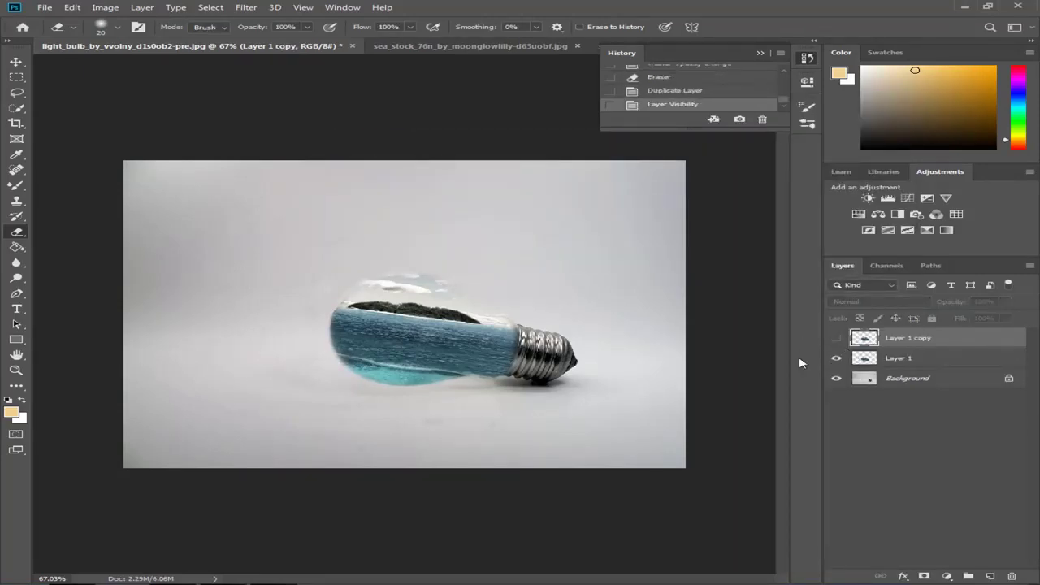
Step: Erase the original sea layer softly along the glass outline and beside the metal base with a 45 px Eraser, and show the duplicate again
scroll(493, 340, "up", 3)
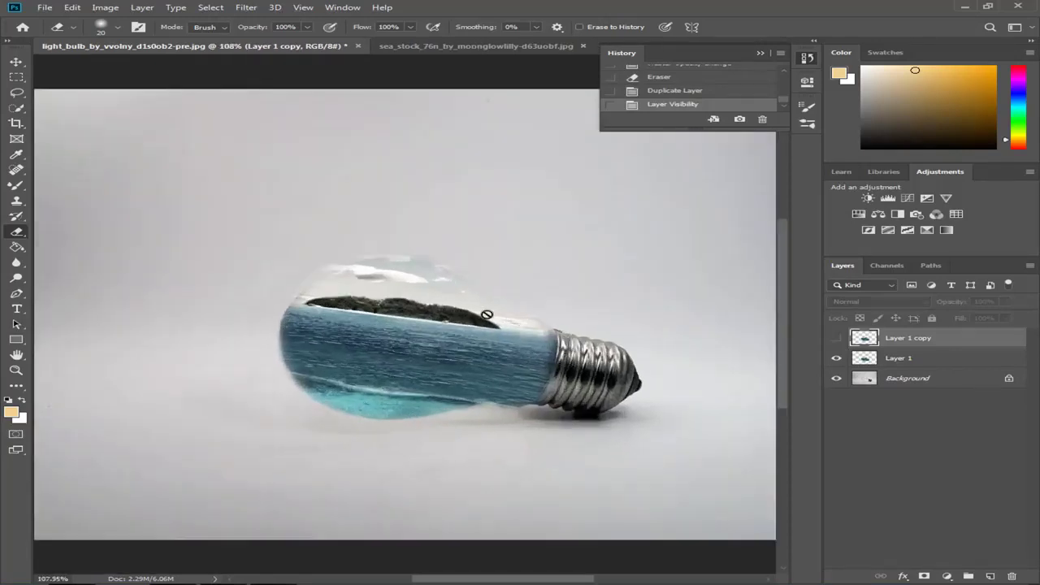
left_click(902, 359)
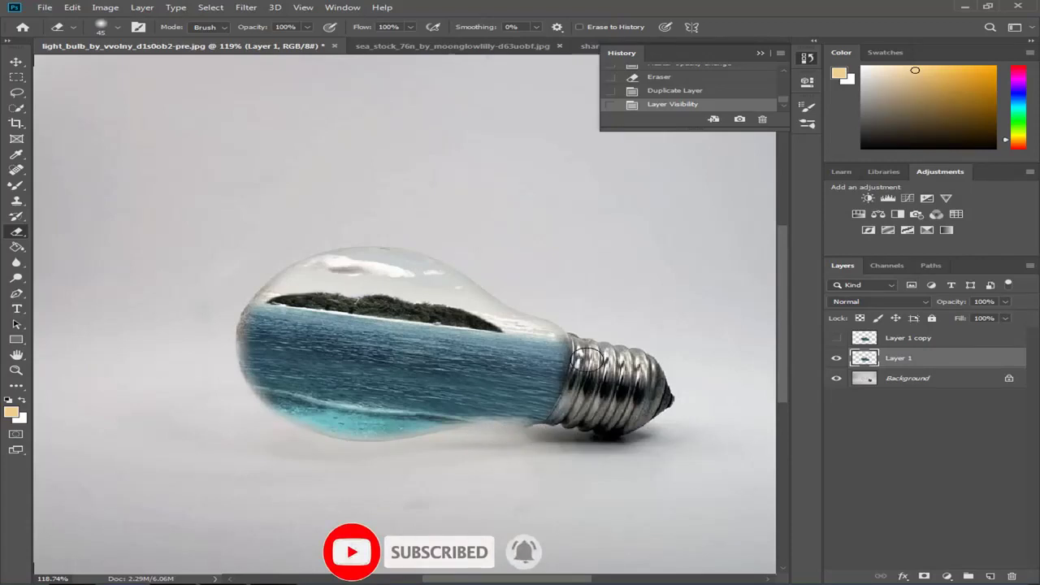
mouse_move(578, 324)
left_mouse_down()
mouse_move(585, 362)
mouse_move(551, 420)
mouse_move(572, 422)
left_mouse_up()
key("ctrl+0")
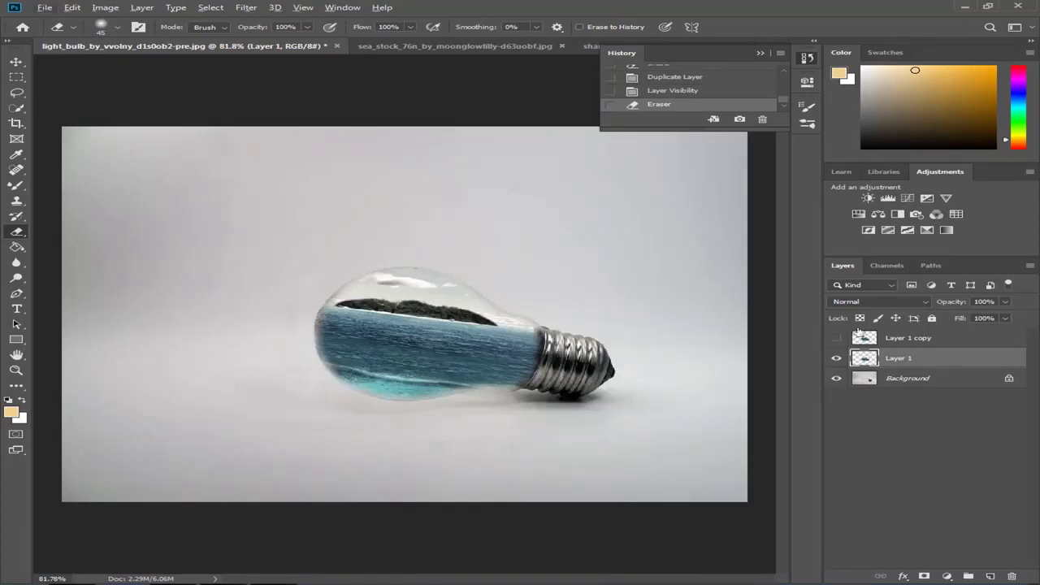
left_click(837, 338)
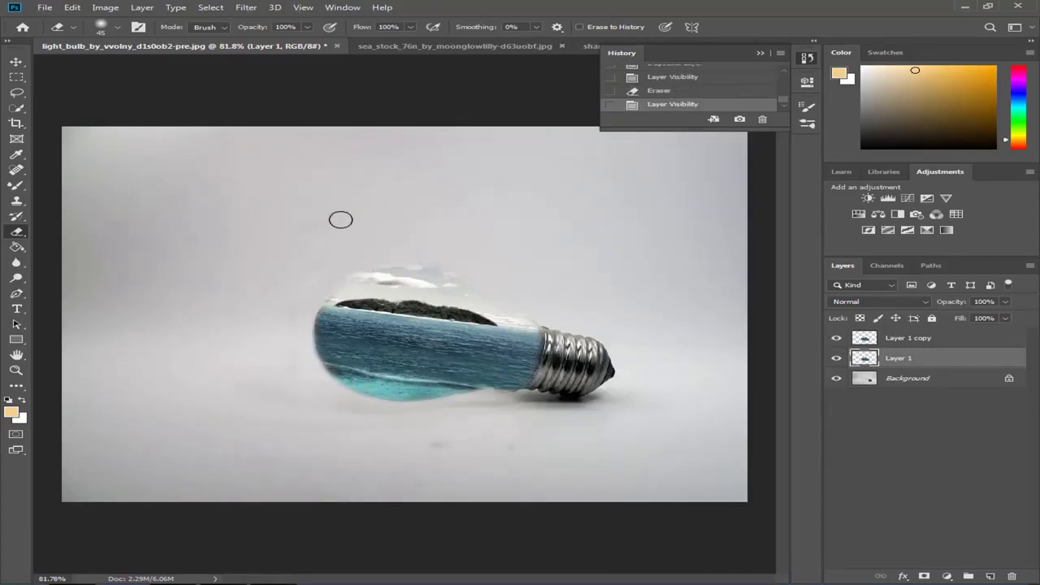
Step: Erase stray remnants of the original sea layer from the backdrop around the bulb and set that layer's opacity to 17%
left_click_drag(341, 219, 281, 250)
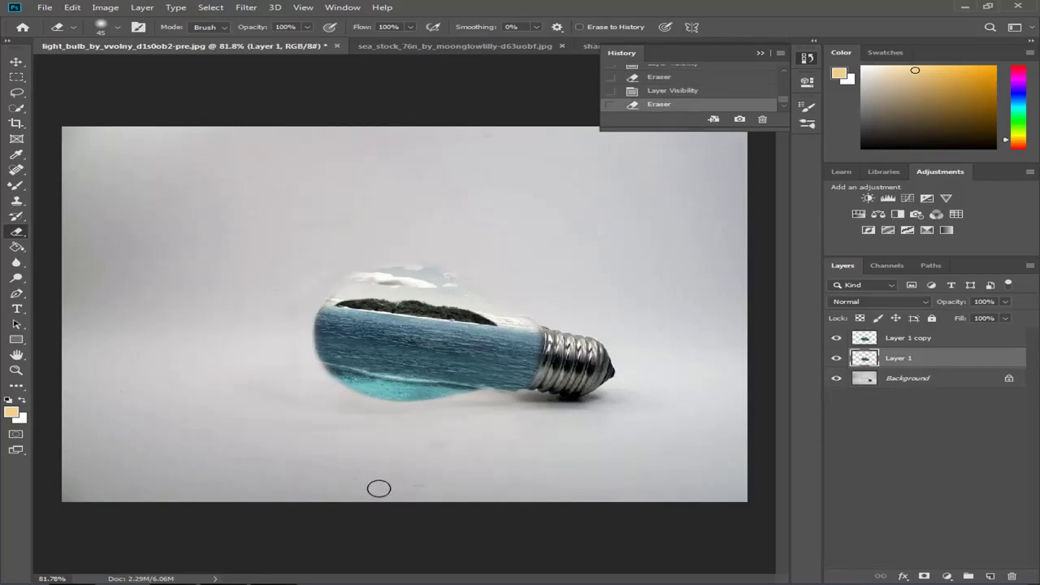
left_click_drag(371, 487, 442, 488)
left_click(1006, 301)
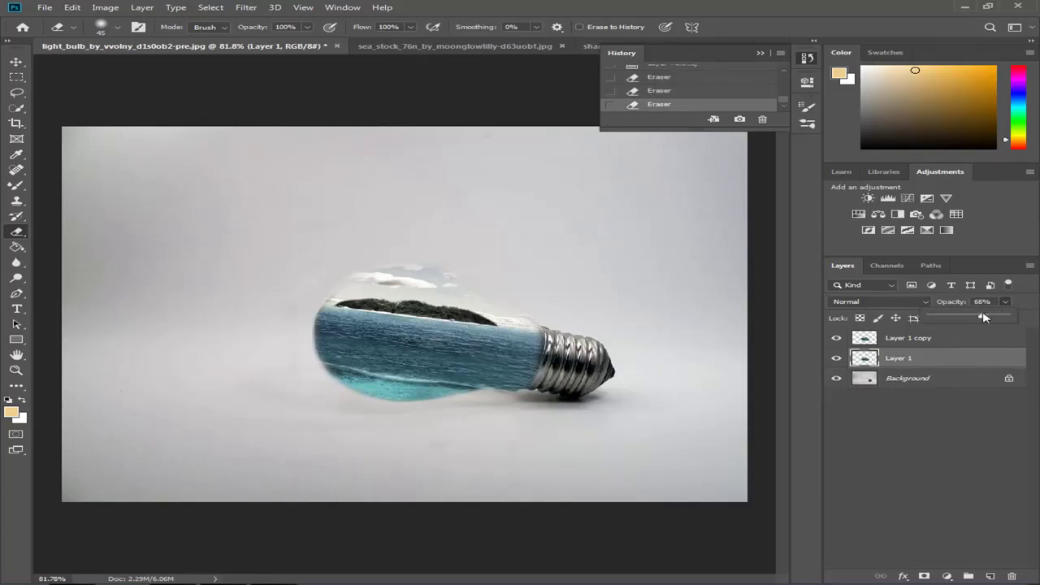
left_click_drag(983, 317, 982, 317)
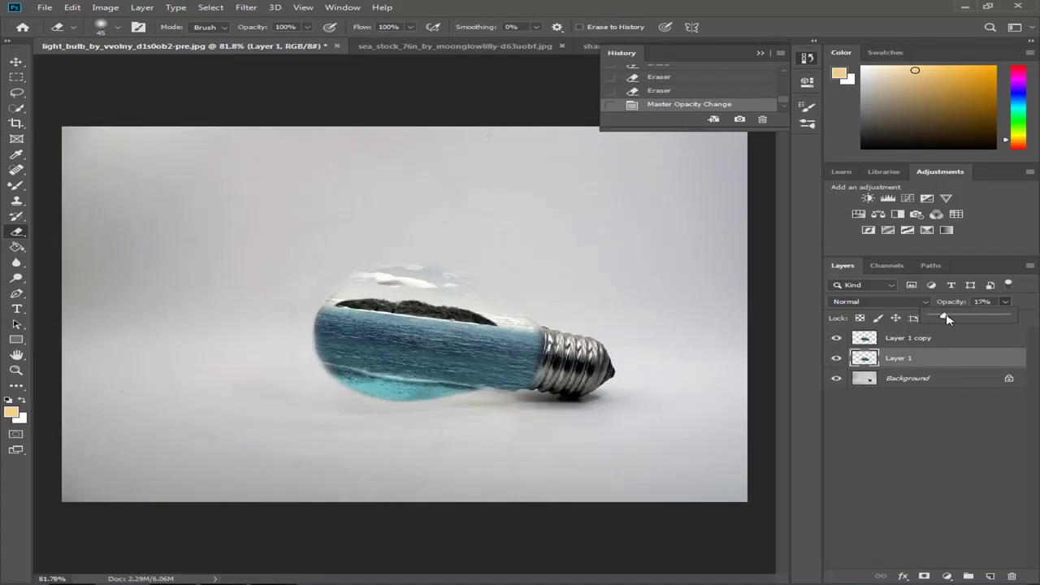
Step: Erase the sea duplicate where it spills below the bulb's neck near the metal base, using a 25 px Eraser
left_click(923, 339)
scroll(509, 399, "up", 6)
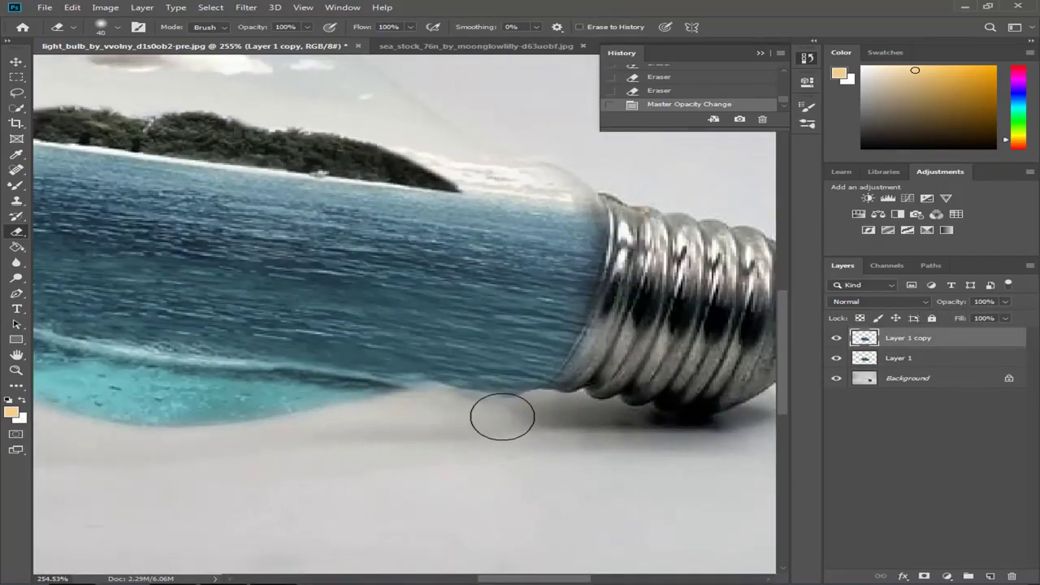
key("bracketleft")
key("bracketleft")
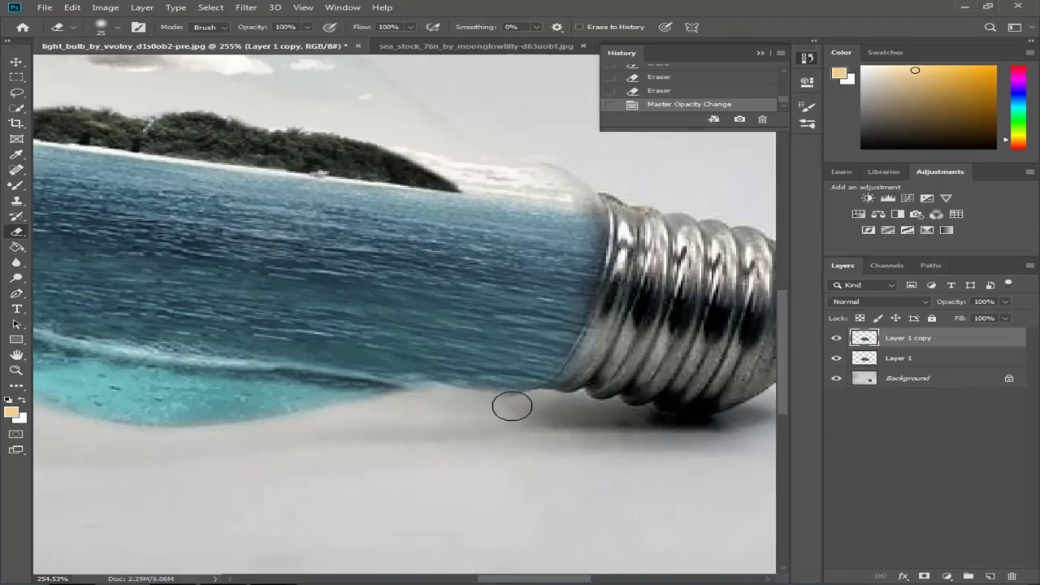
mouse_move(537, 399)
left_mouse_down()
mouse_move(423, 403)
mouse_move(414, 414)
left_mouse_up()
scroll(412, 418, "down", 3)
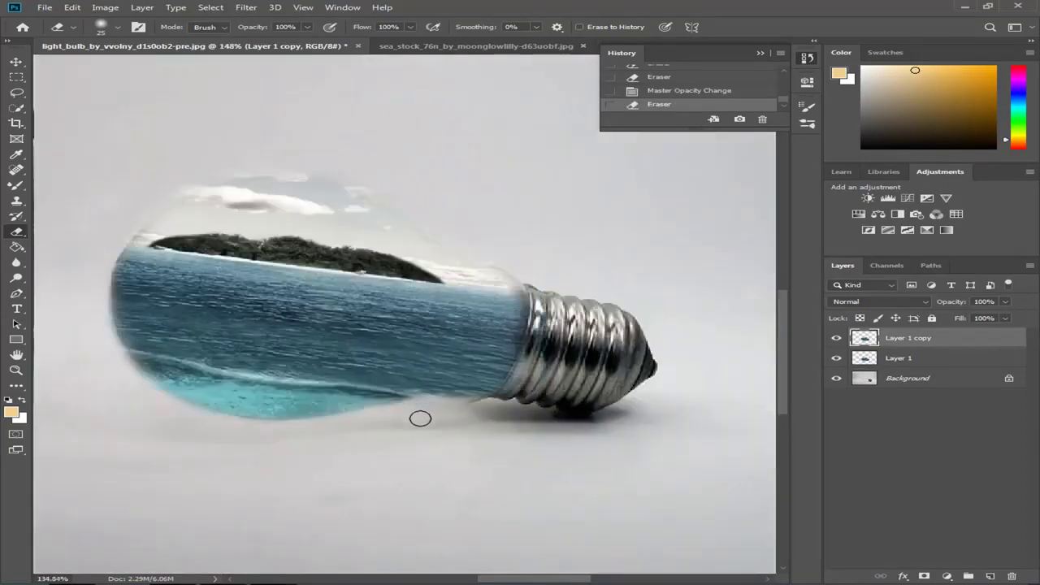
scroll(410, 422, "down", 2)
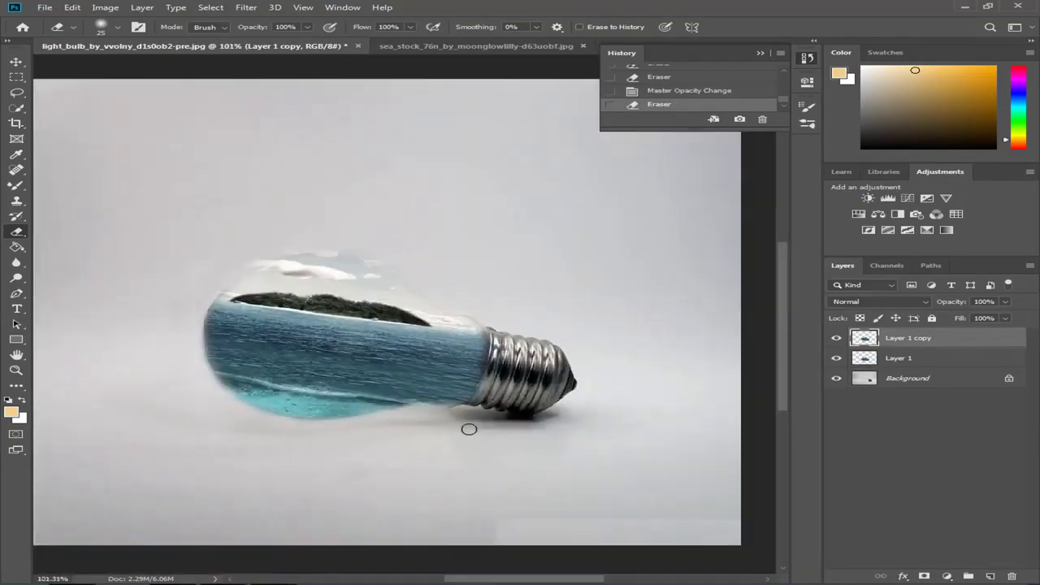
Step: Clean up the original sea layer outside the glass along the underside of the bulb's rounded end
left_click(915, 359)
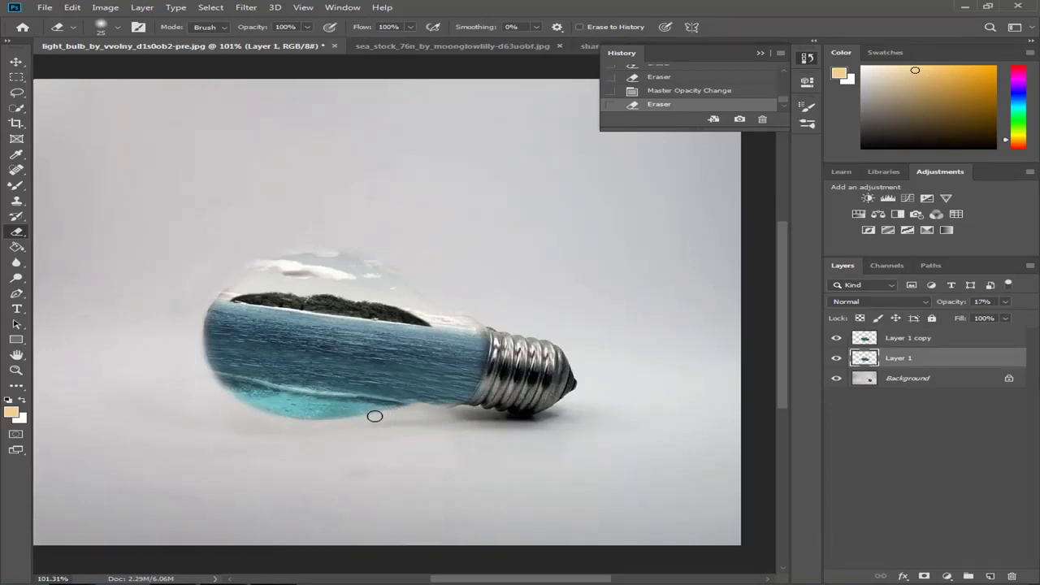
left_click_drag(248, 413, 225, 404)
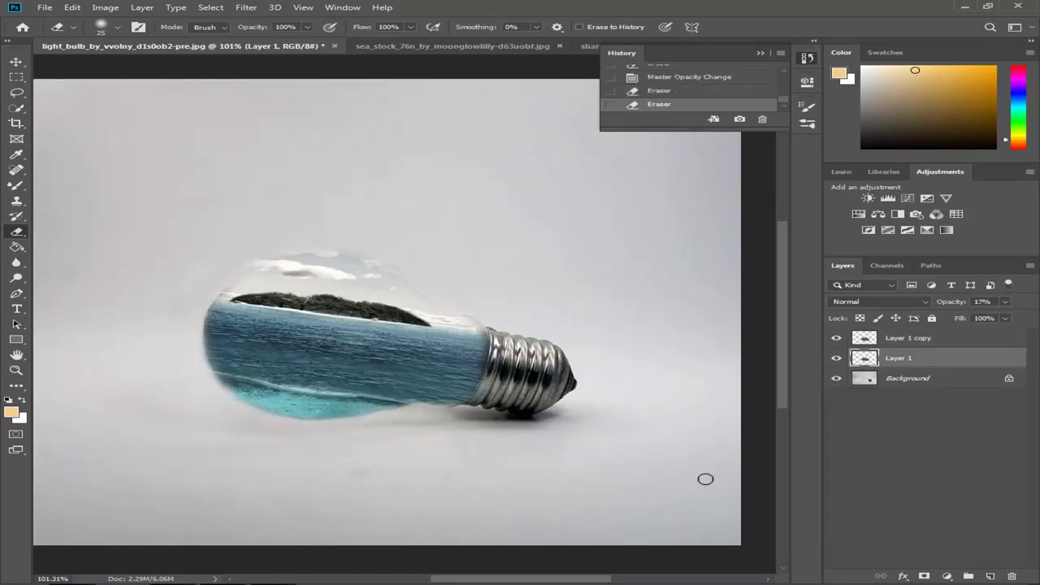
Step: Undo a first erasing stroke on the sea duplicate and soften its lower edge along the bulb's underside with a 45 px Eraser
left_click(908, 338)
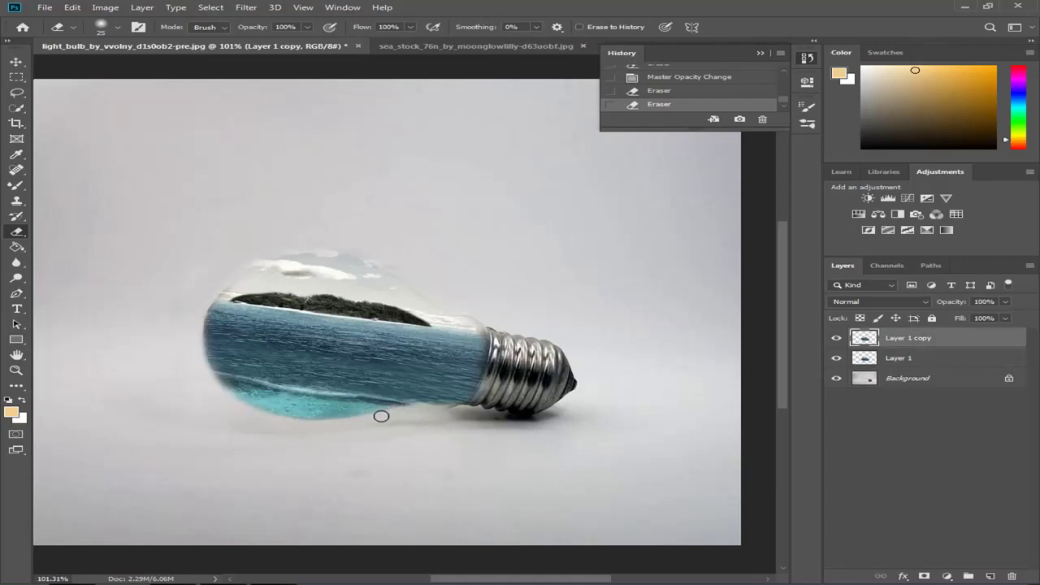
left_click(328, 425)
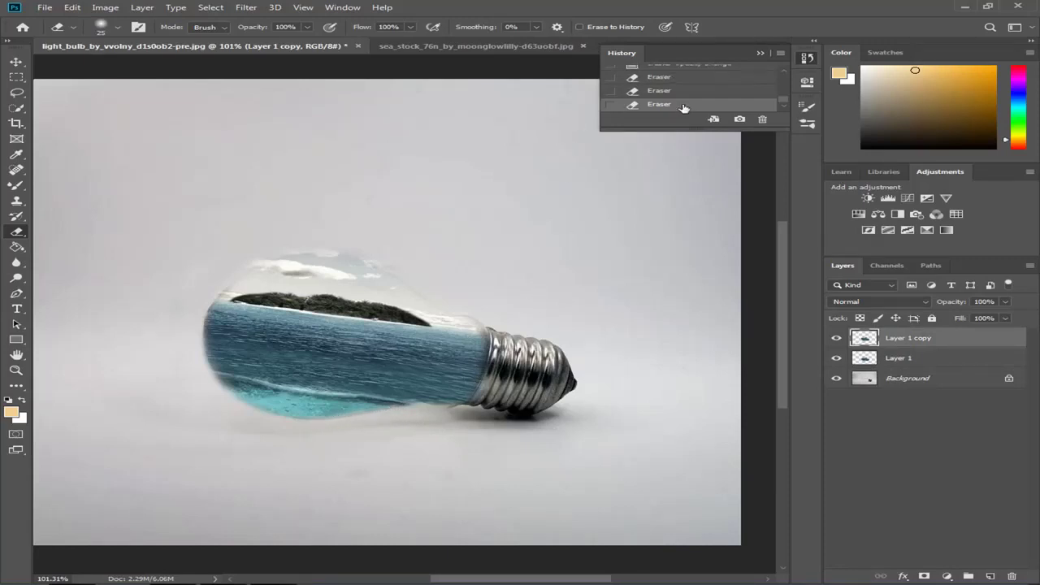
left_click(656, 91)
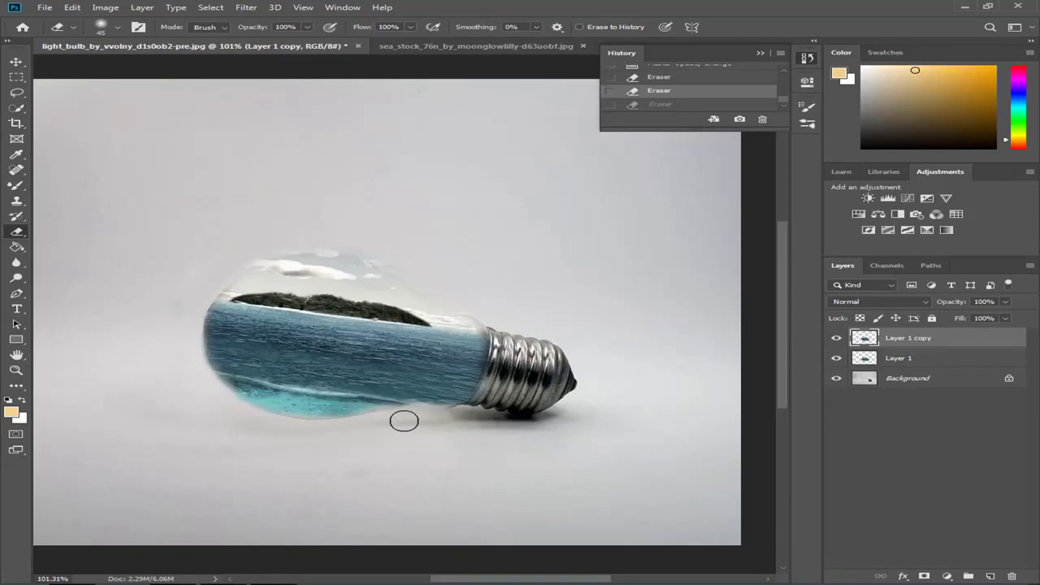
left_click(498, 382)
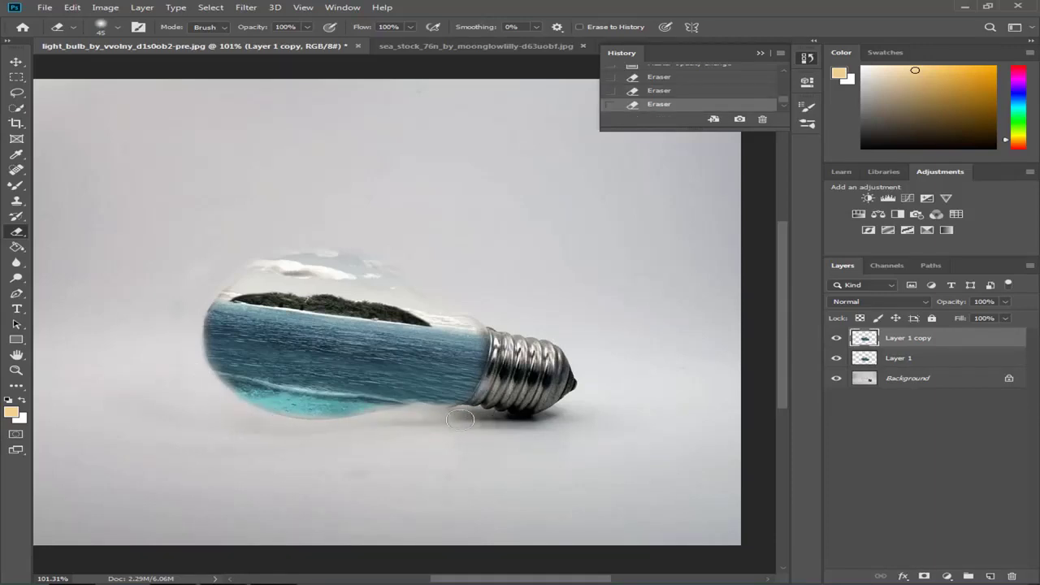
Step: Erase the sea duplicate's sky and clouds outside the glass along the bulb's upper outline with a 25 px Eraser
scroll(455, 410, "down", 3)
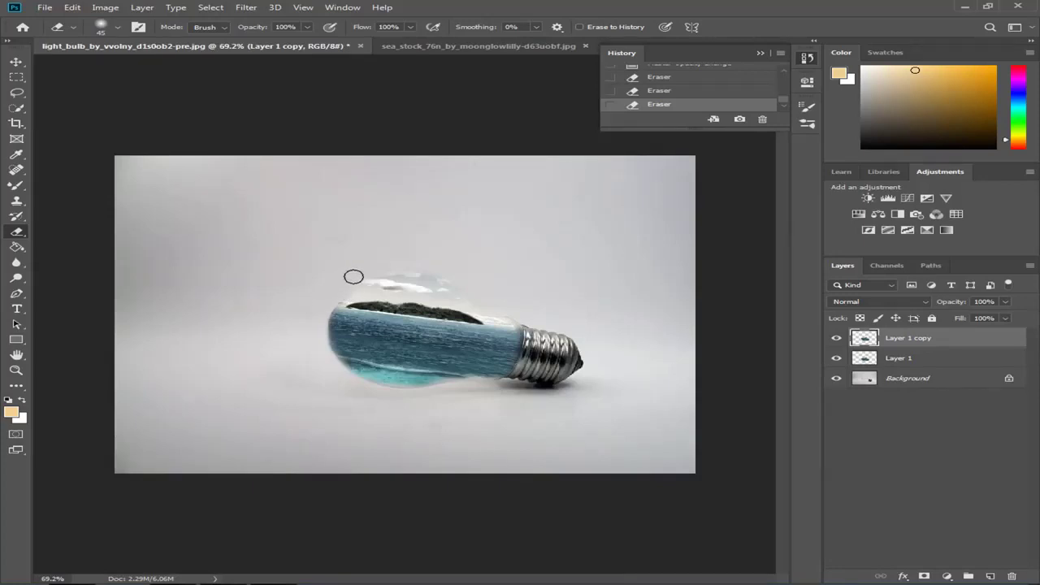
scroll(353, 276, "up", 5)
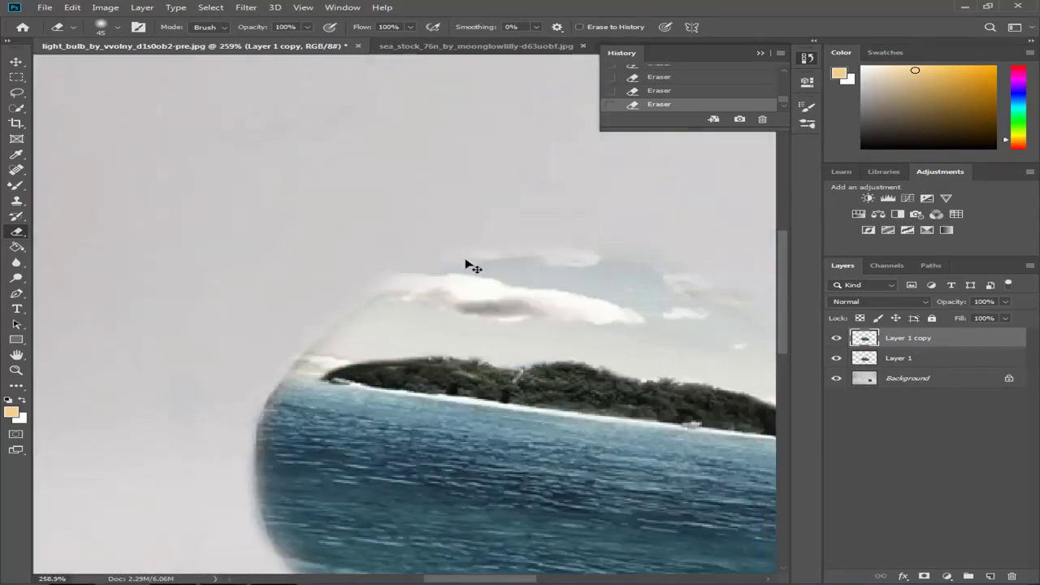
scroll(469, 266, "right", 3)
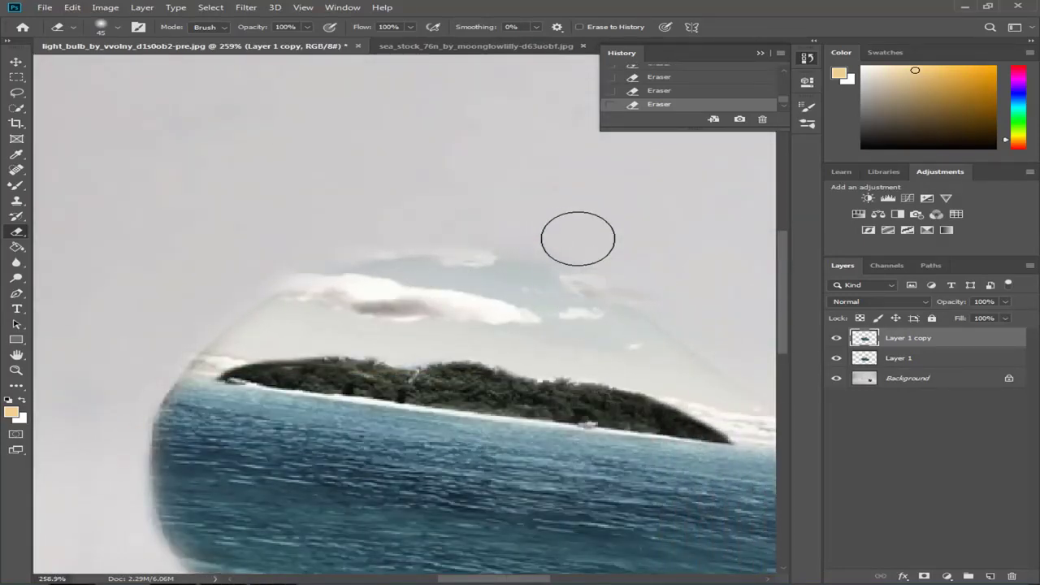
key("bracketleft")
key("bracketleft")
key("bracketleft")
key("bracketleft")
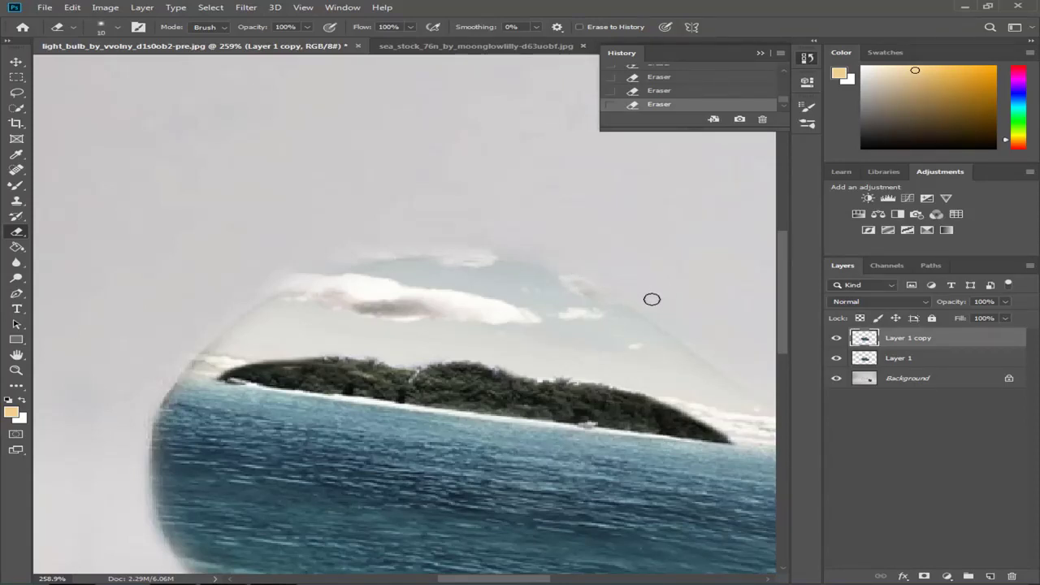
key("bracketright")
key("bracketright")
key("bracketright")
key("bracketright")
key("bracketright")
key("bracketleft")
key("bracketleft")
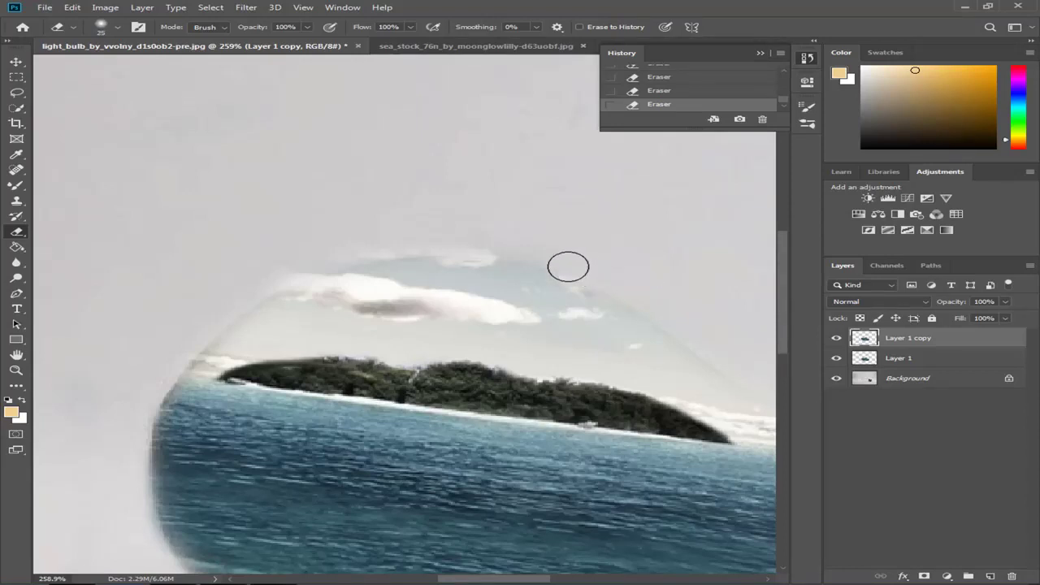
mouse_move(568, 266)
left_mouse_down()
mouse_move(423, 241)
mouse_move(476, 237)
mouse_move(339, 257)
mouse_move(246, 297)
mouse_move(258, 281)
mouse_move(338, 251)
mouse_move(229, 302)
mouse_move(154, 366)
left_mouse_up()
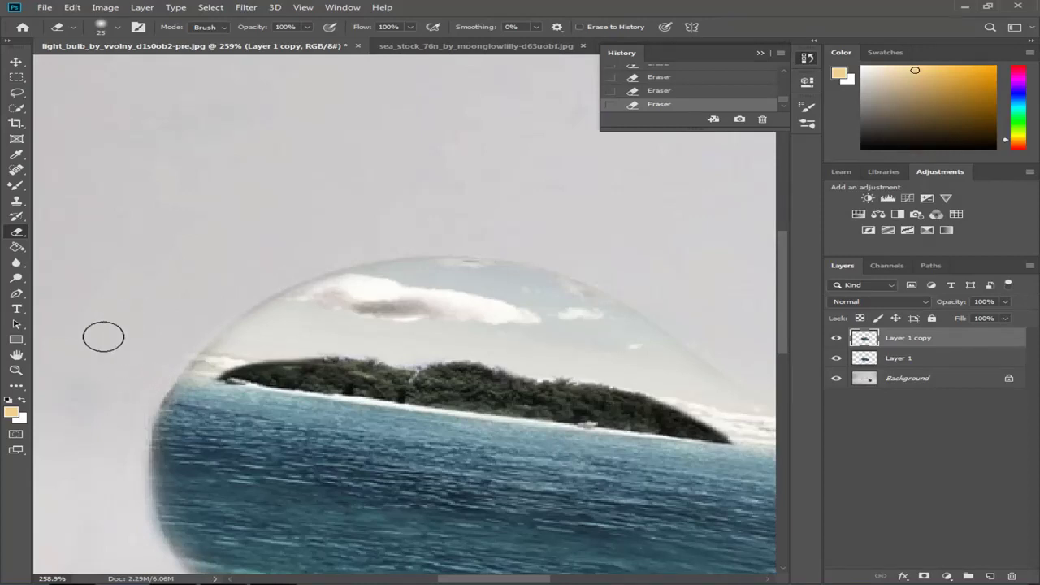
Step: Collapse the editing history and copy the sharks picture into the light bulb document as a new layer above the sea layers
scroll(769, 360, "down", 7)
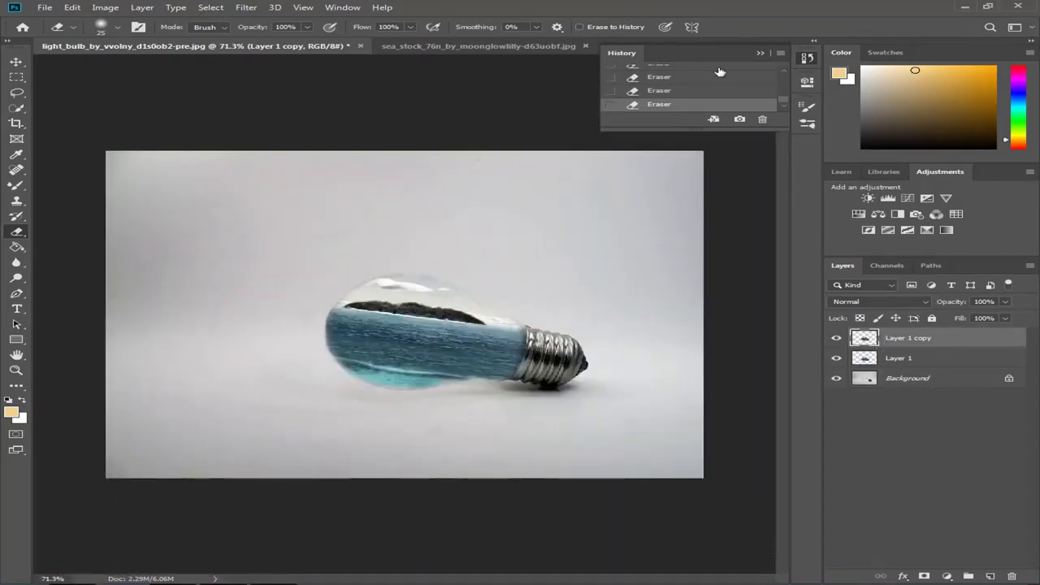
left_click(760, 53)
left_click(620, 47)
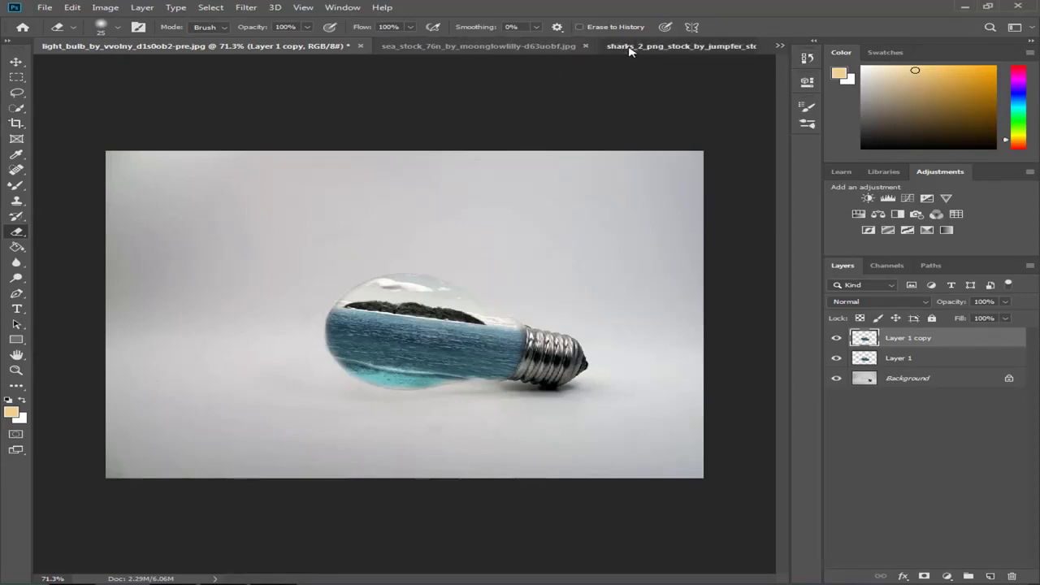
left_click(16, 62)
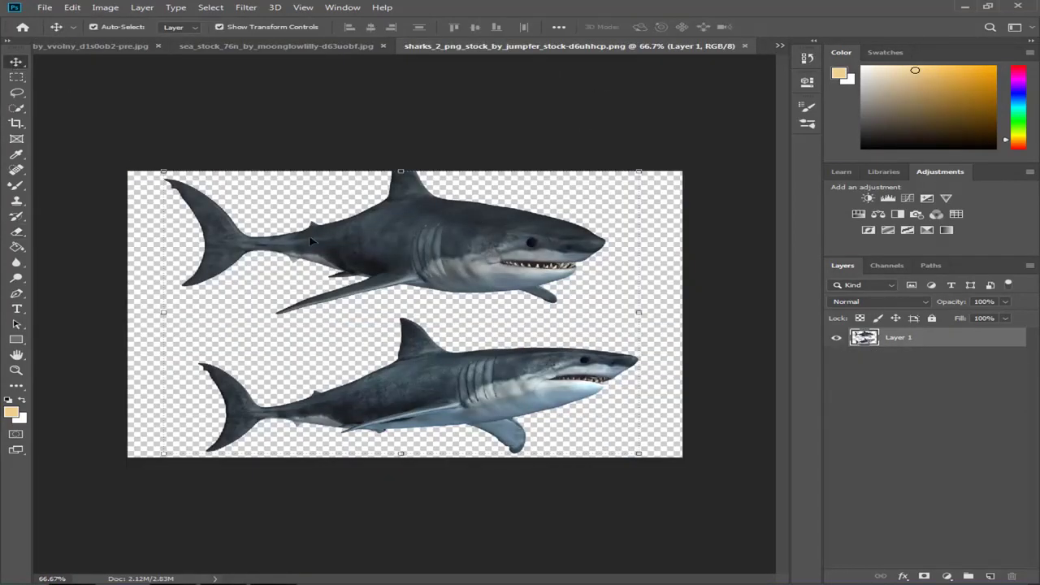
left_click_drag(414, 241, 205, 48)
left_click_drag(128, 48, 324, 296)
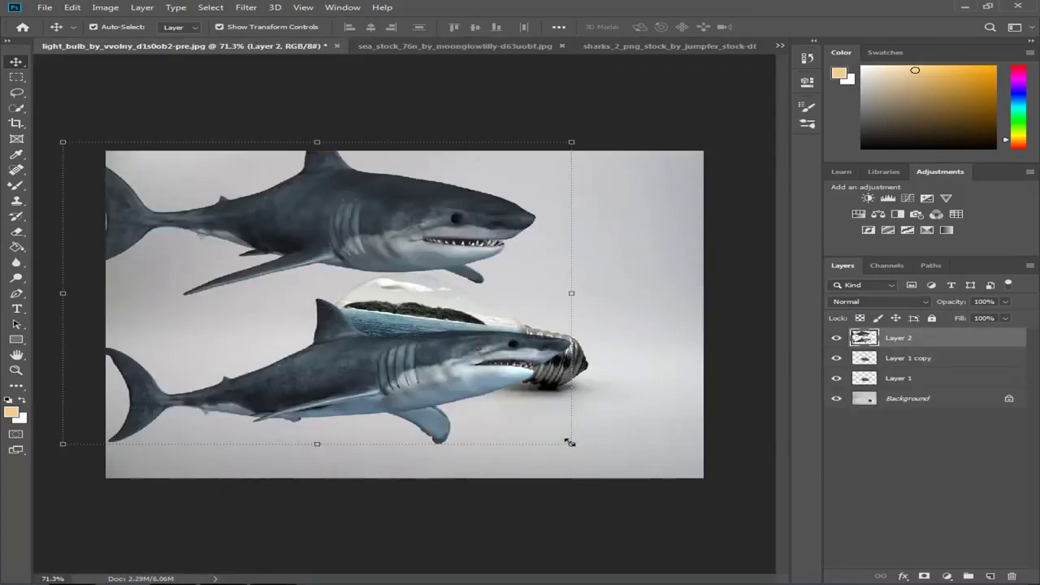
Step: Scale the sharks layer to 52.69% and position it beside the bulb, overlapping its rounded end
left_click_drag(569, 442, 340, 278)
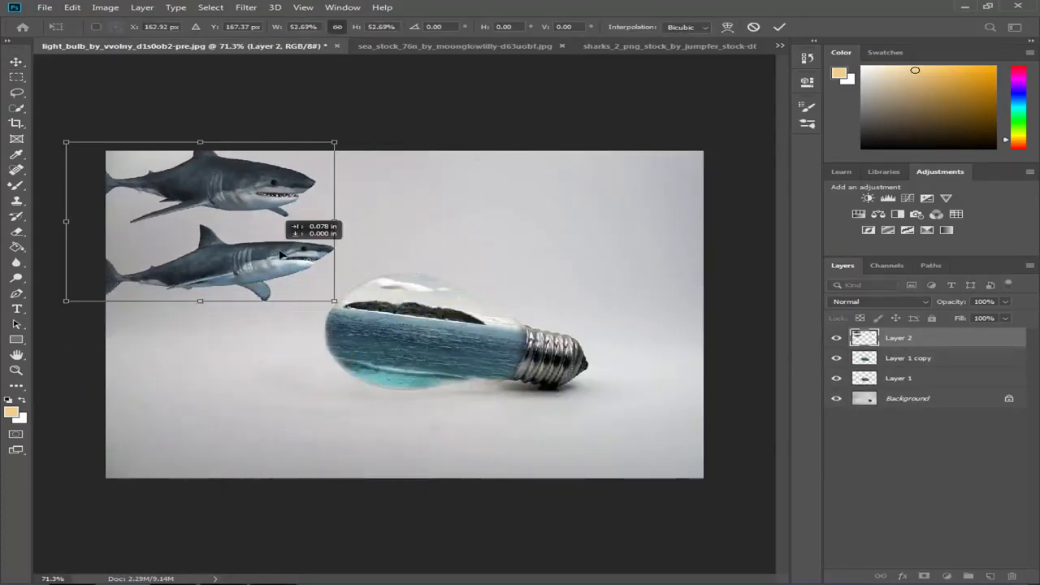
left_click_drag(243, 253, 327, 345)
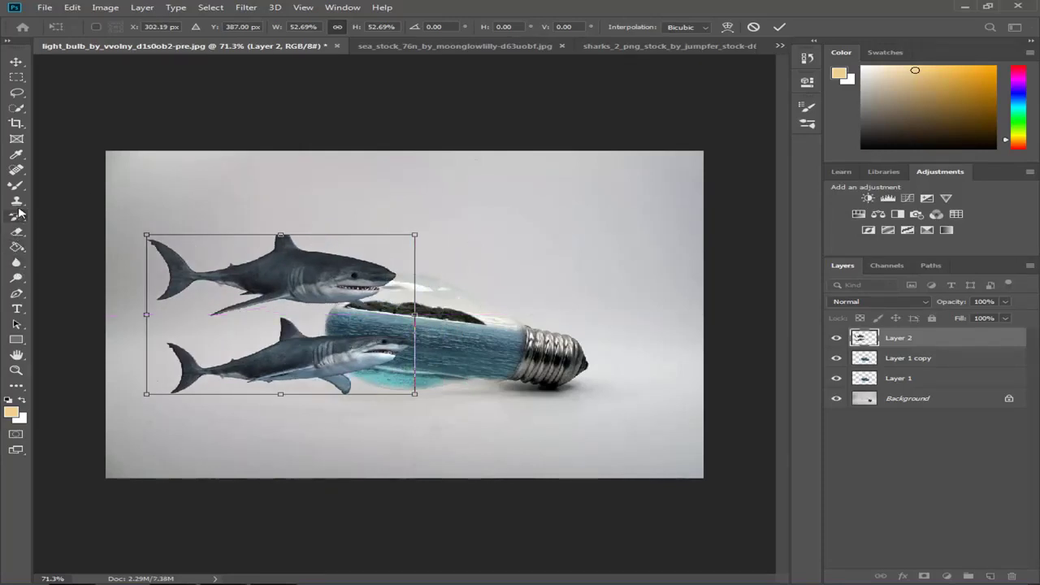
left_click(17, 295)
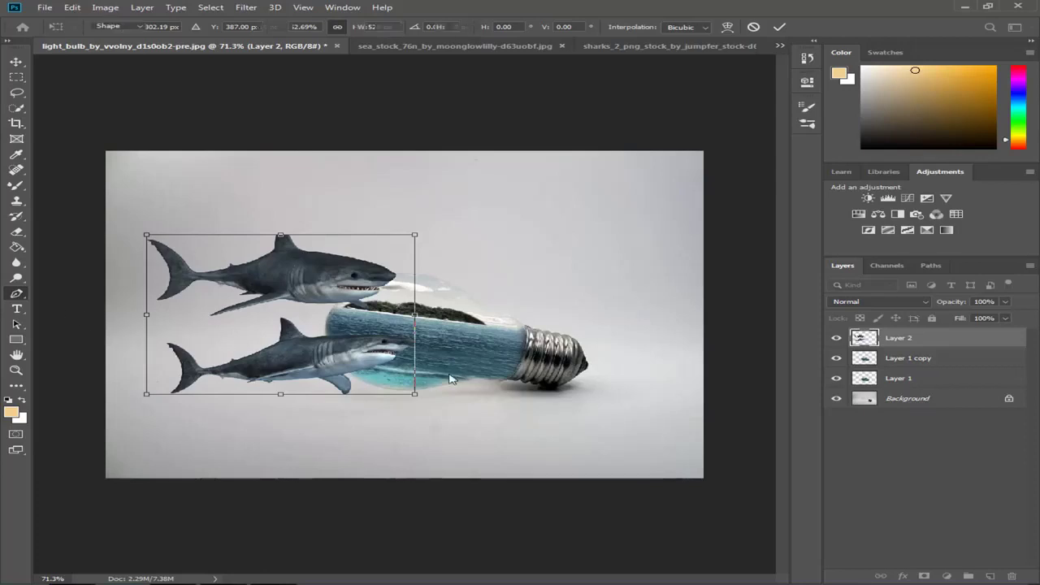
left_click(781, 28)
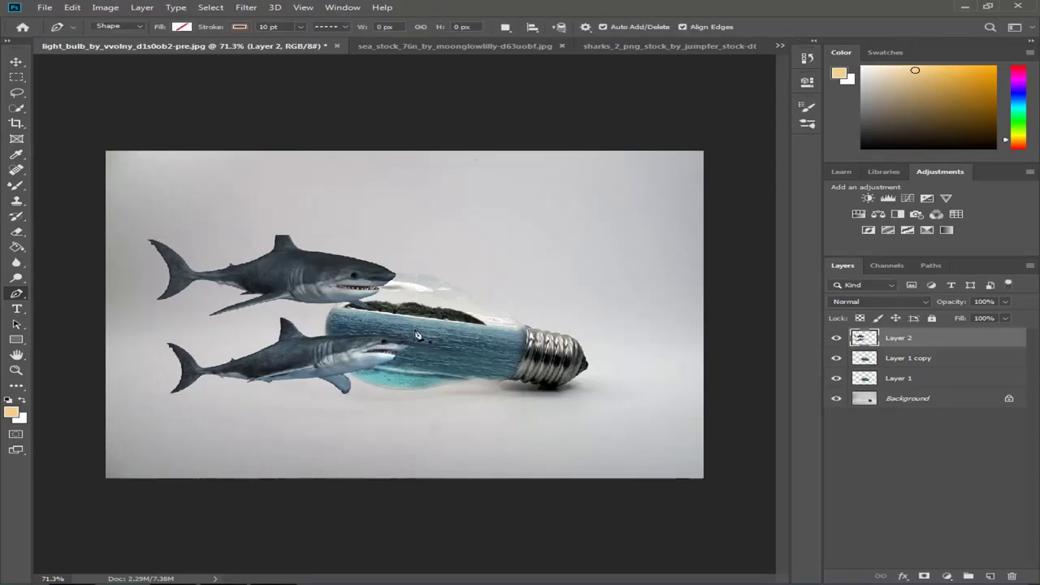
Step: Outline the lower shark with a closed Pen tool shape that has no fill and no stroke
left_click_drag(363, 328, 204, 324)
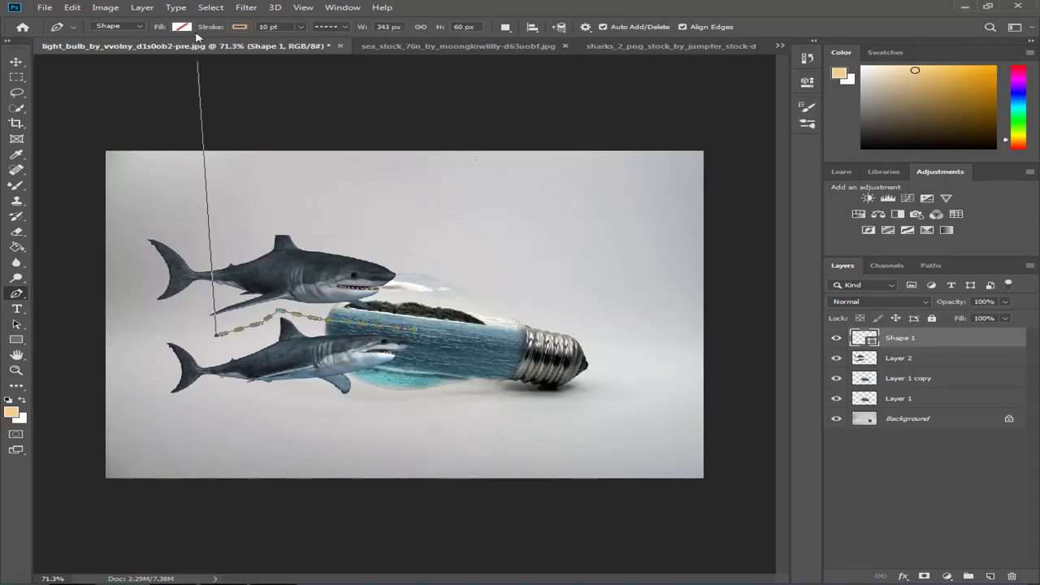
left_click(249, 27)
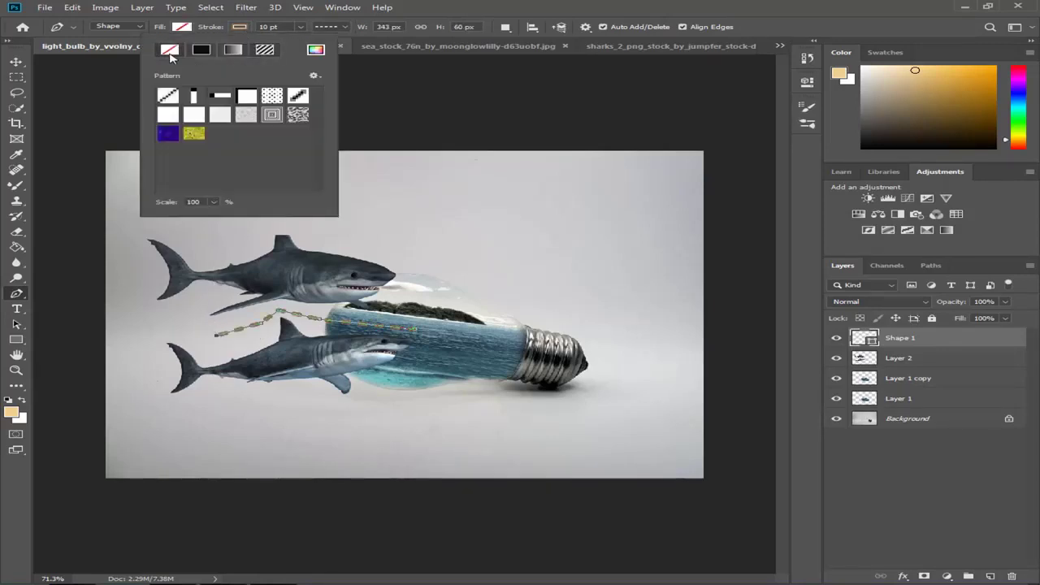
left_click(170, 51)
left_click(169, 338)
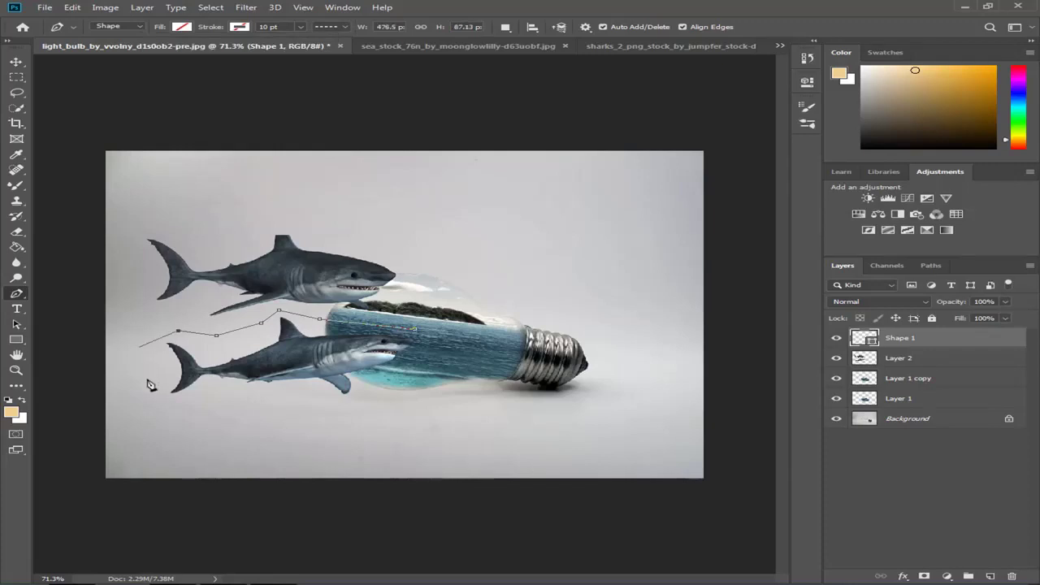
left_click(147, 379)
left_click(193, 403)
left_click(214, 391)
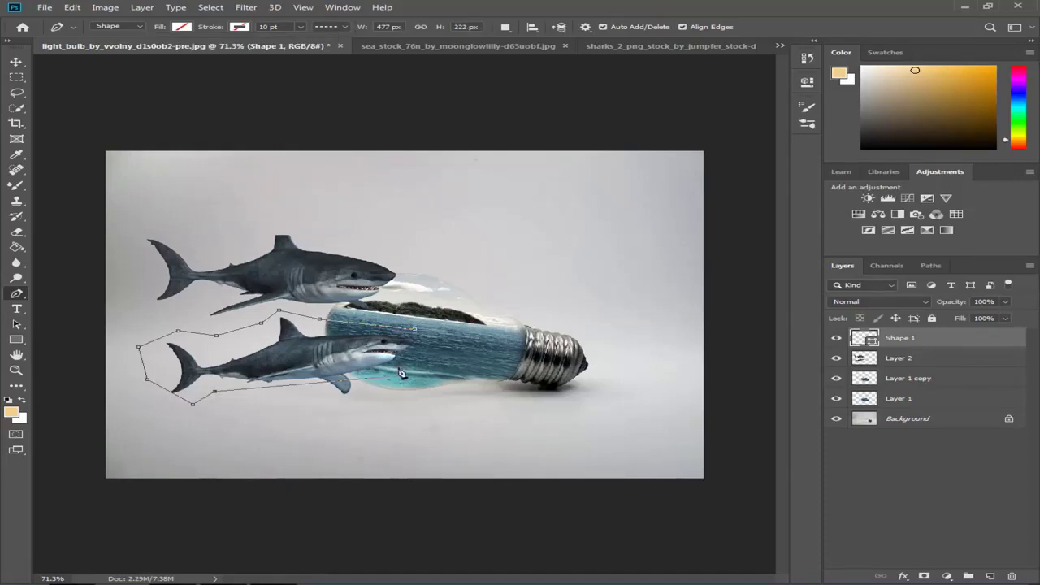
left_click(288, 387)
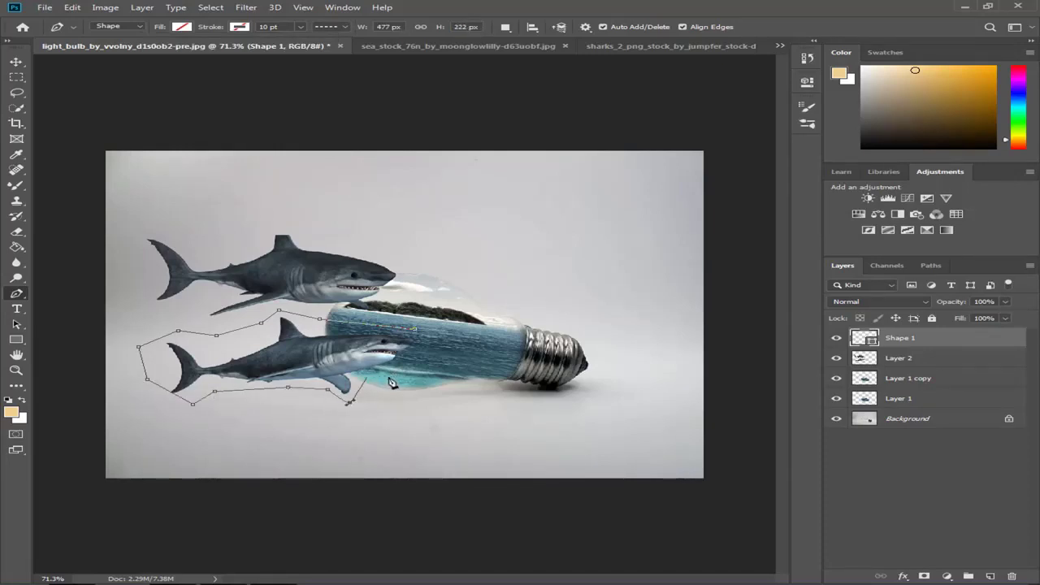
left_click_drag(413, 352, 422, 337)
Step: Convert the outline around the lower shark into a new anti-aliased selection with a 0 px feather radius
right_click(364, 348)
left_click(451, 130)
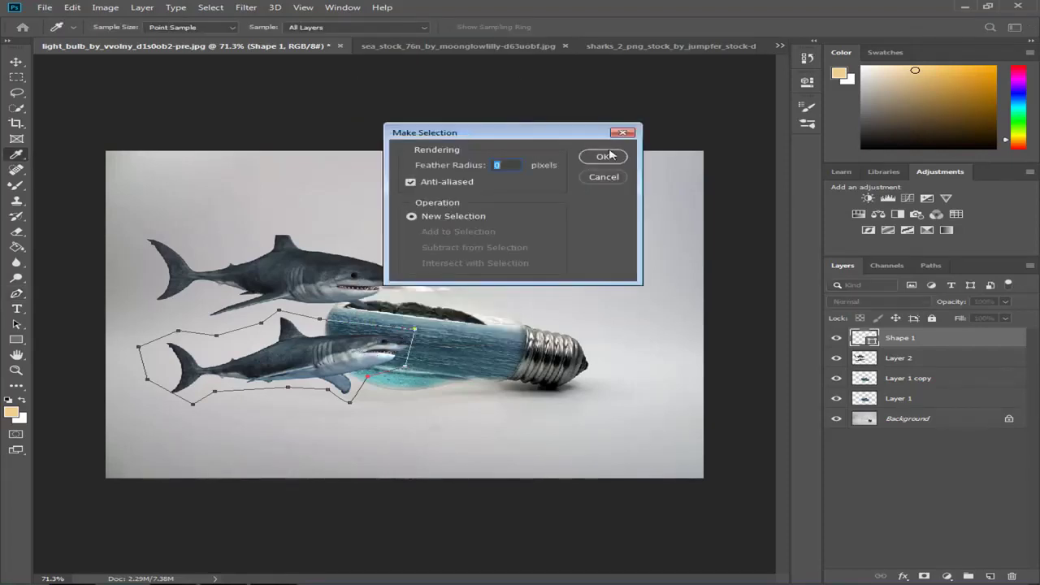
left_click(607, 156)
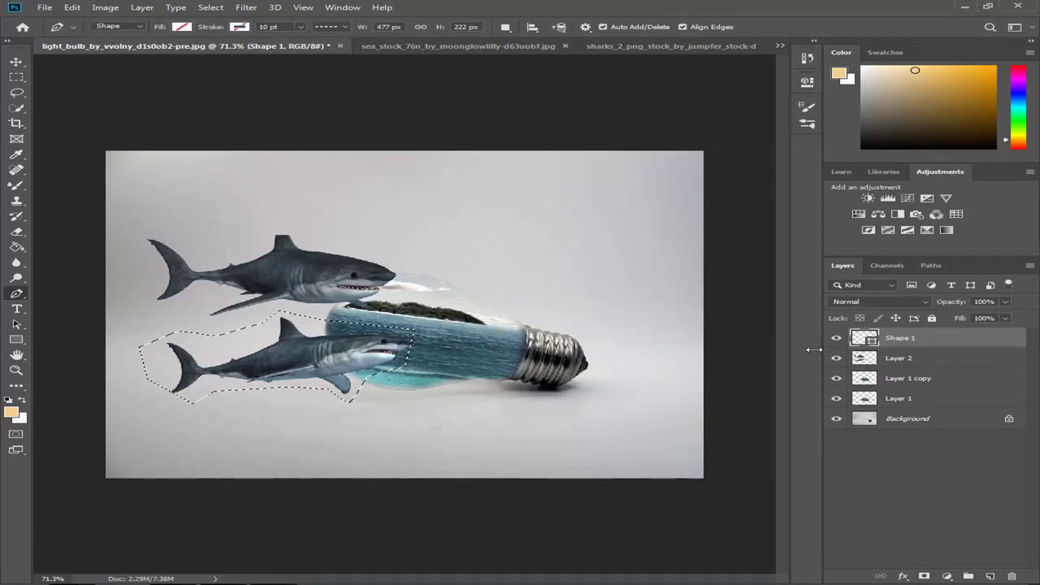
Step: Move the selected lower shark on Layer 2 over the water inside the bulb
left_click(15, 62)
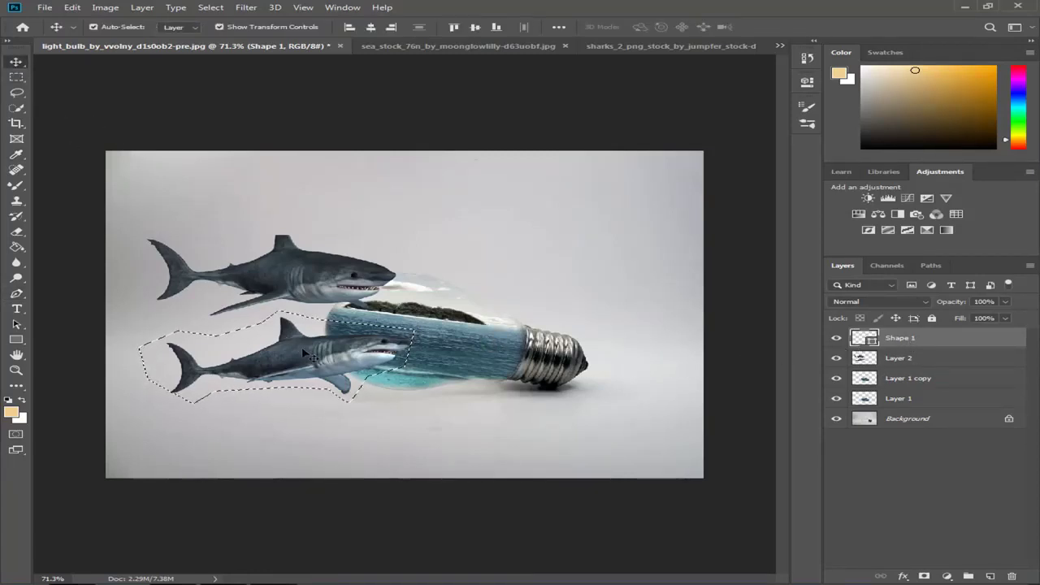
left_click(901, 359)
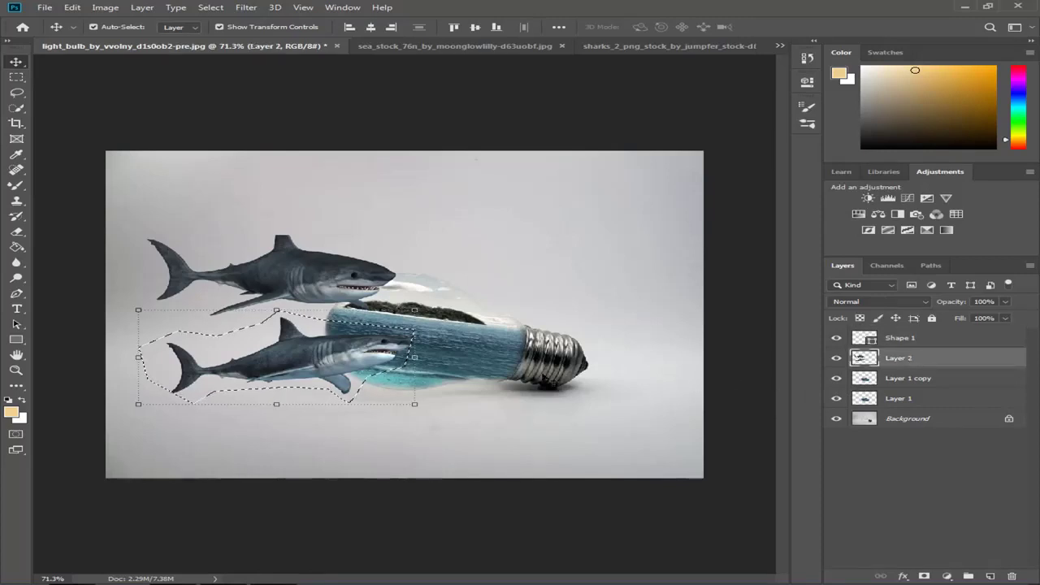
left_click_drag(276, 357, 398, 345)
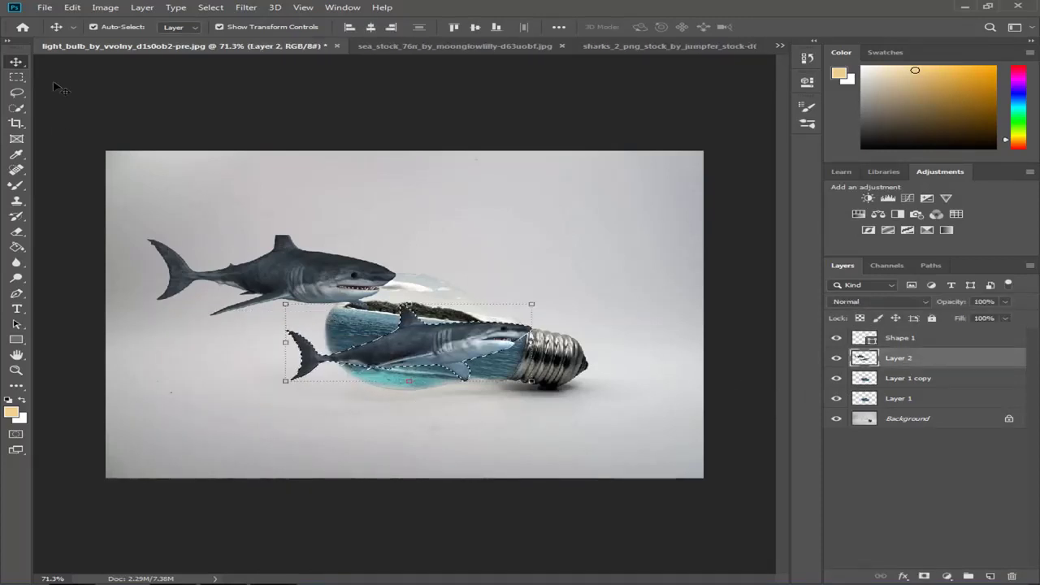
Step: Copy the selected shark and paste it as a new layer
left_click(73, 7)
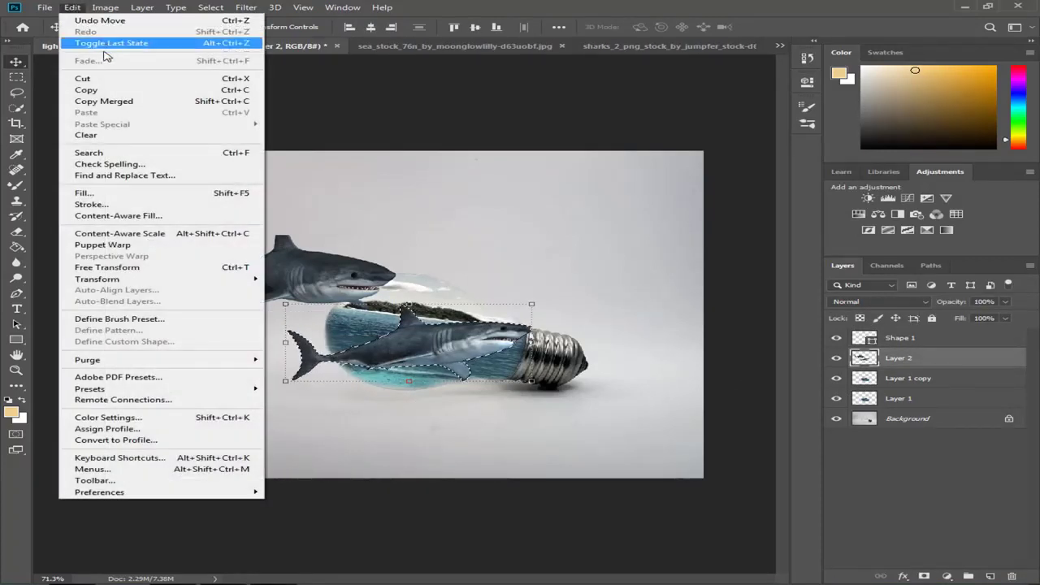
left_click(73, 7)
left_click(72, 8)
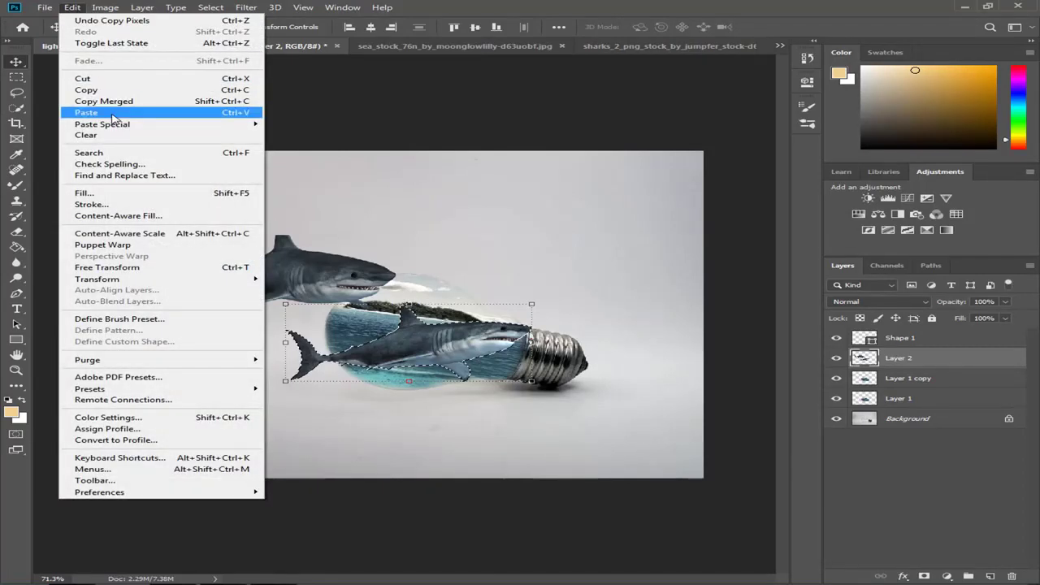
left_click(86, 113)
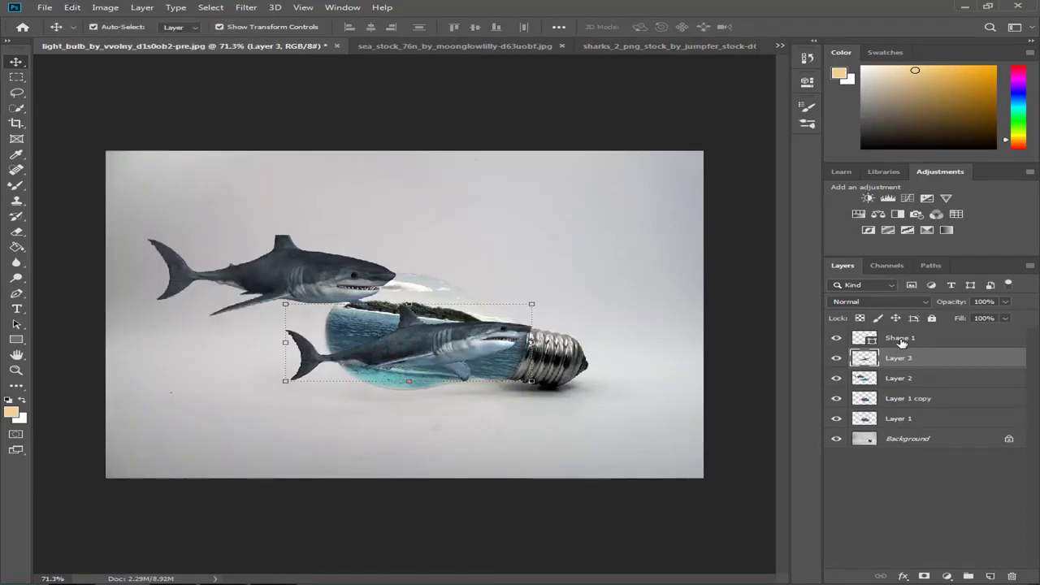
Step: Delete the Shape 1 outline layer and Layer 2 with the original sharks
left_click(904, 340)
key("Delete")
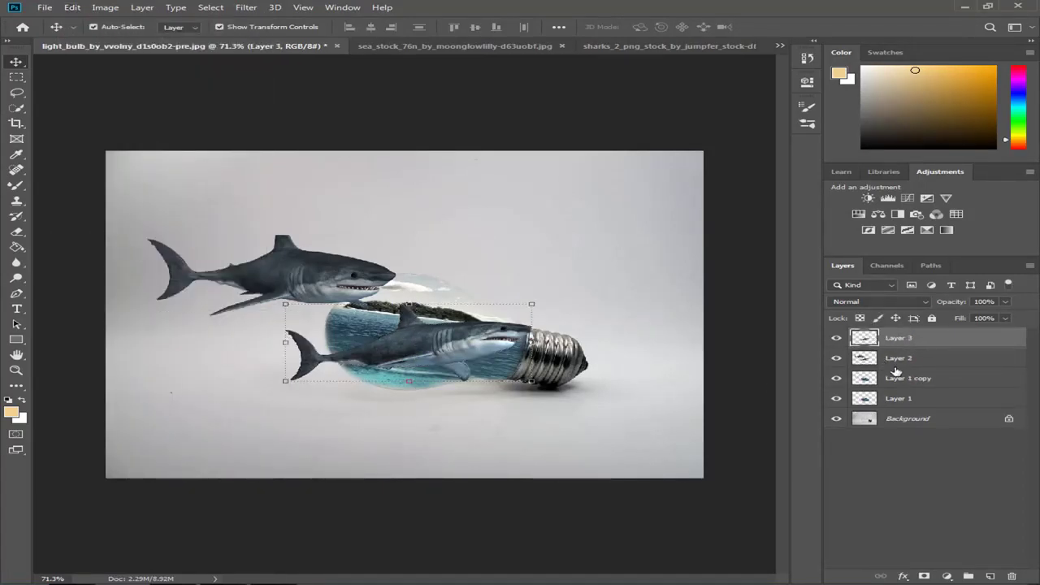
left_click(909, 364)
key("Delete")
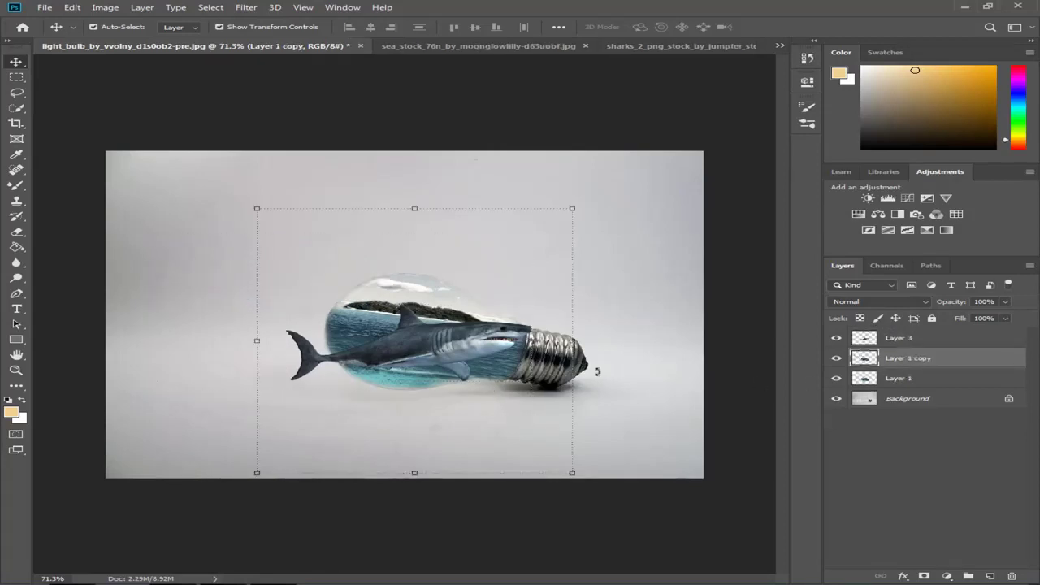
Step: Scale down the shark to fit in the water inside the glass and rotate it clockwise by 2.68°
left_click_drag(578, 208, 429, 345)
left_click_drag(374, 366, 485, 365)
key("Return")
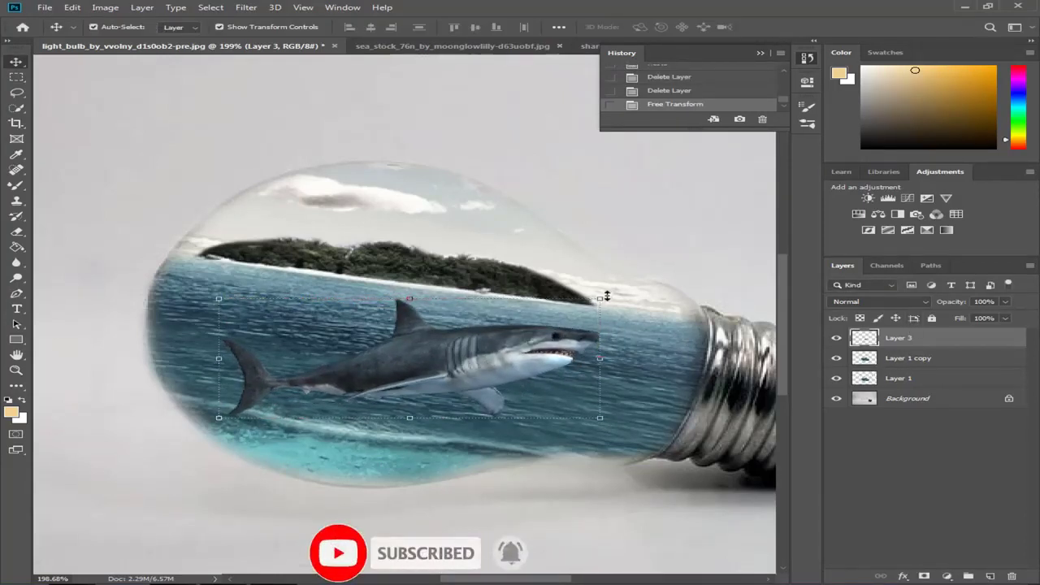
left_click_drag(610, 292, 613, 285)
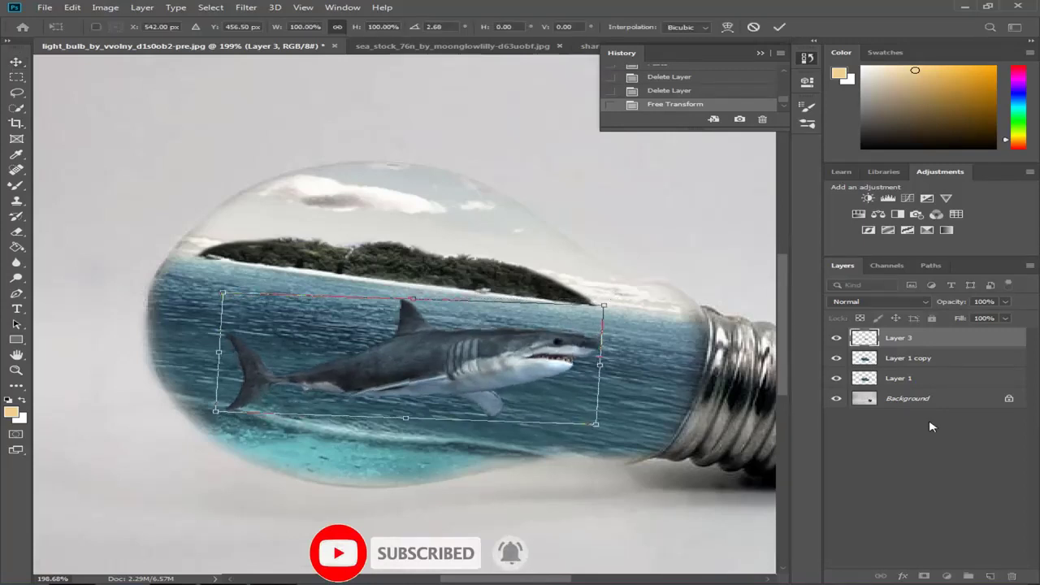
left_click(939, 419)
left_click(16, 77)
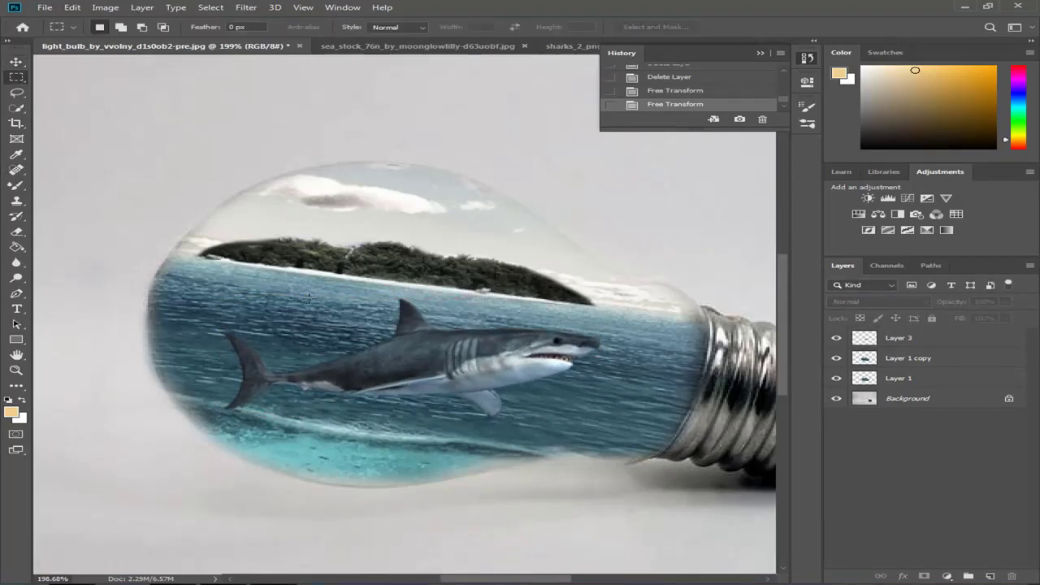
left_click_drag(342, 289, 252, 325)
right_click(252, 325)
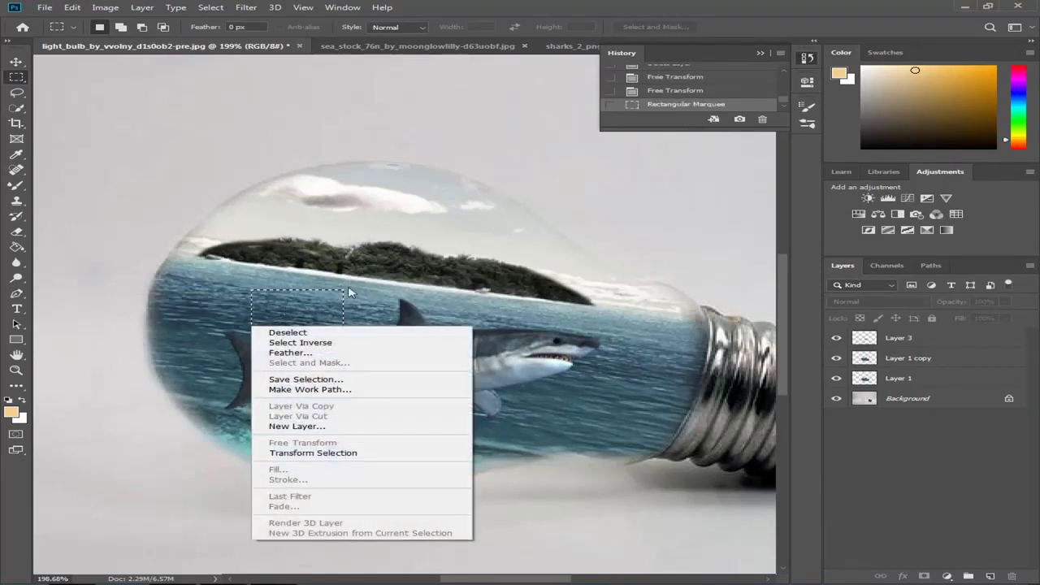
left_click(368, 281)
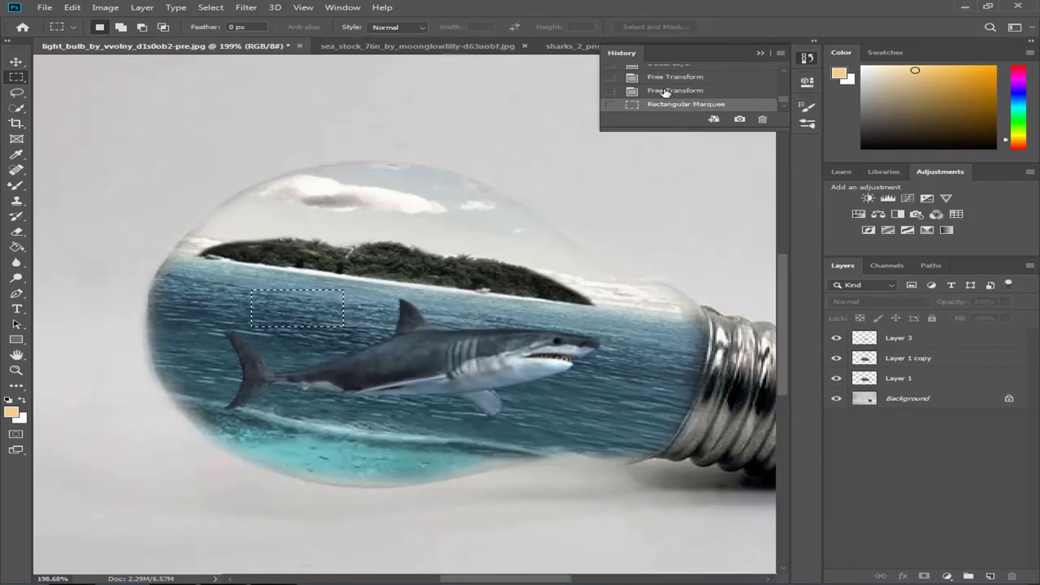
left_click(627, 91)
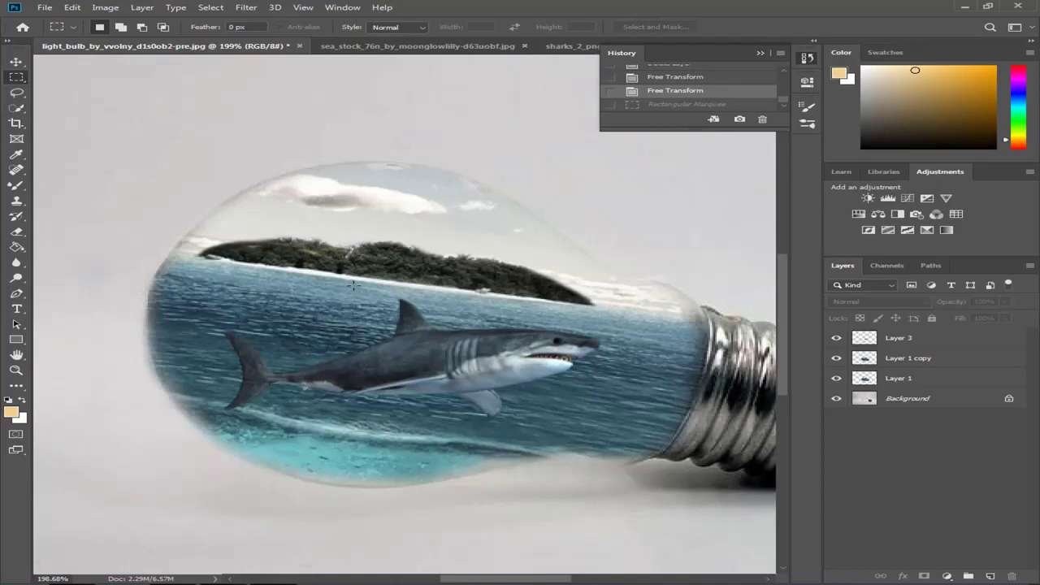
Step: Select a rectangle of sea around the shark's rear half on Layer 1 copy and paste it as a new layer
left_click_drag(390, 290, 188, 388)
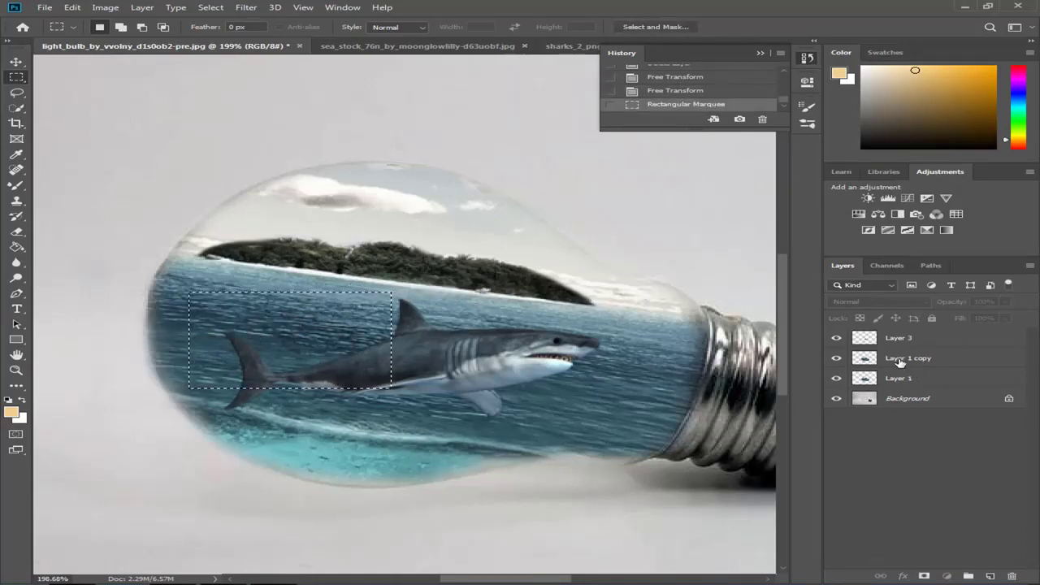
left_click(900, 360)
left_click(72, 7)
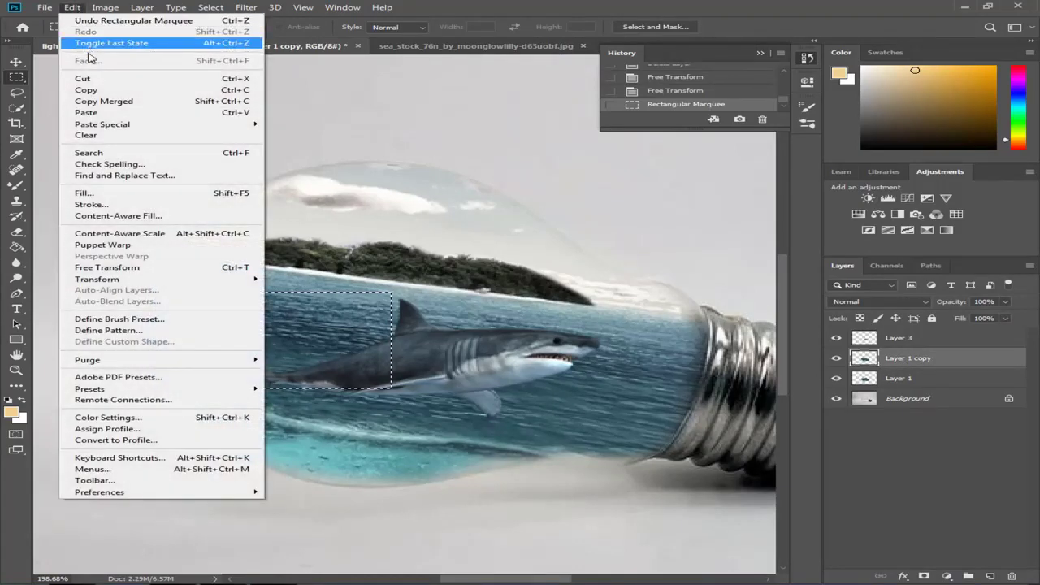
left_click(99, 89)
left_click(72, 7)
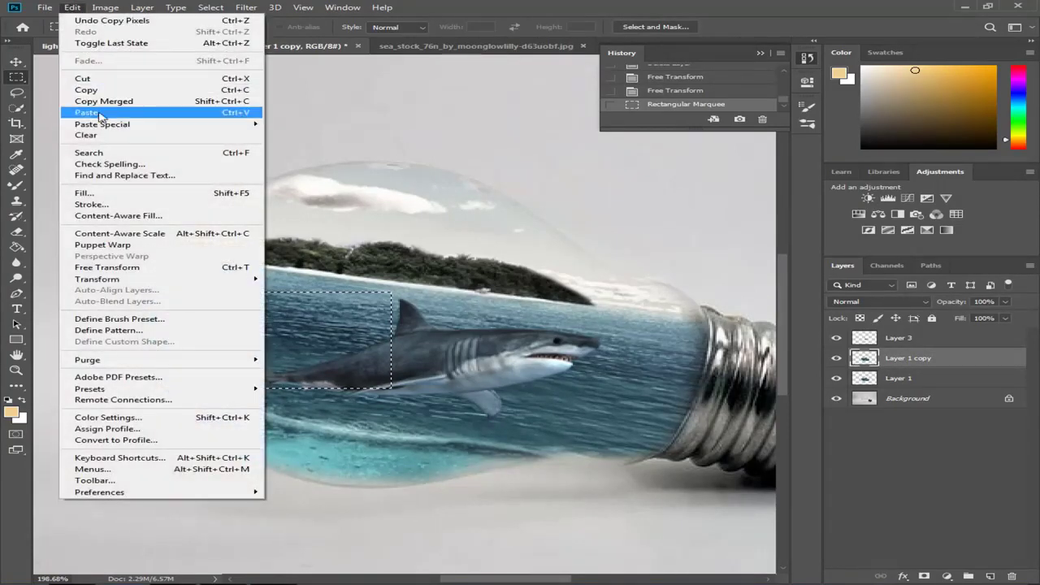
left_click(100, 112)
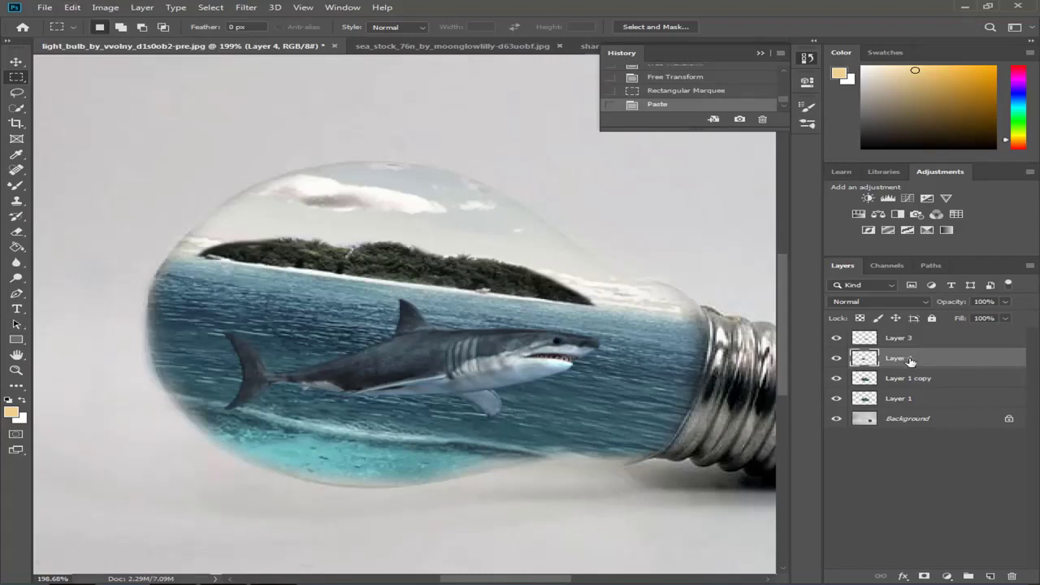
Step: Move the pasted sea patch so it lines up with the shark's tail and rear body
left_click(17, 63)
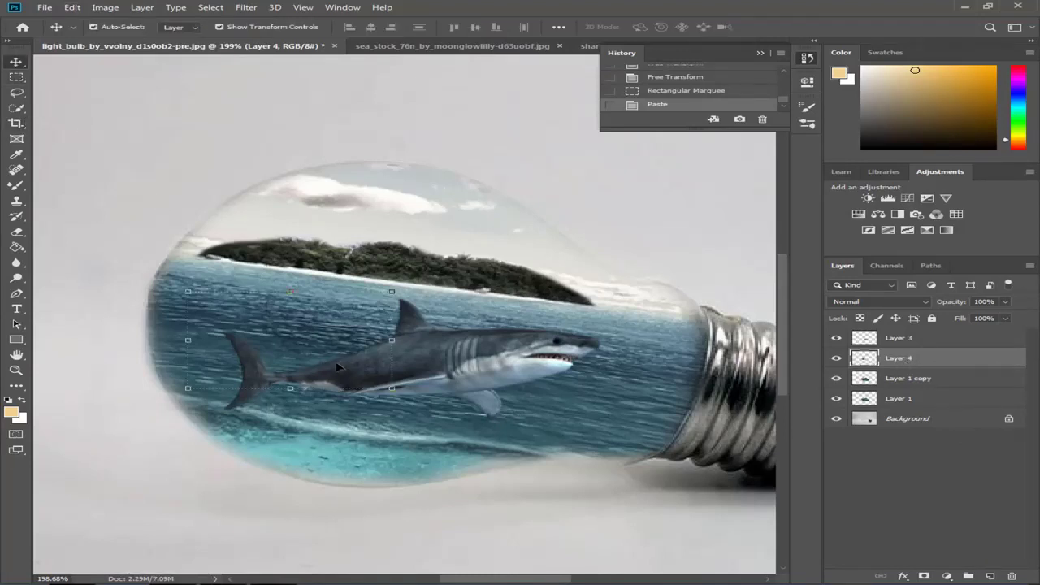
left_click_drag(338, 367, 336, 370)
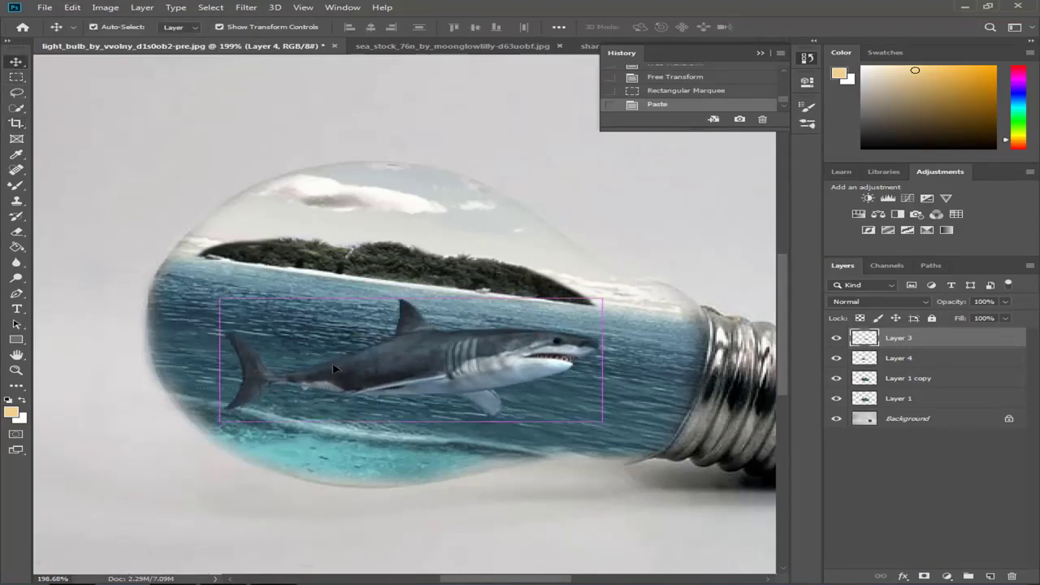
left_click(905, 364)
left_click_drag(262, 333, 294, 361)
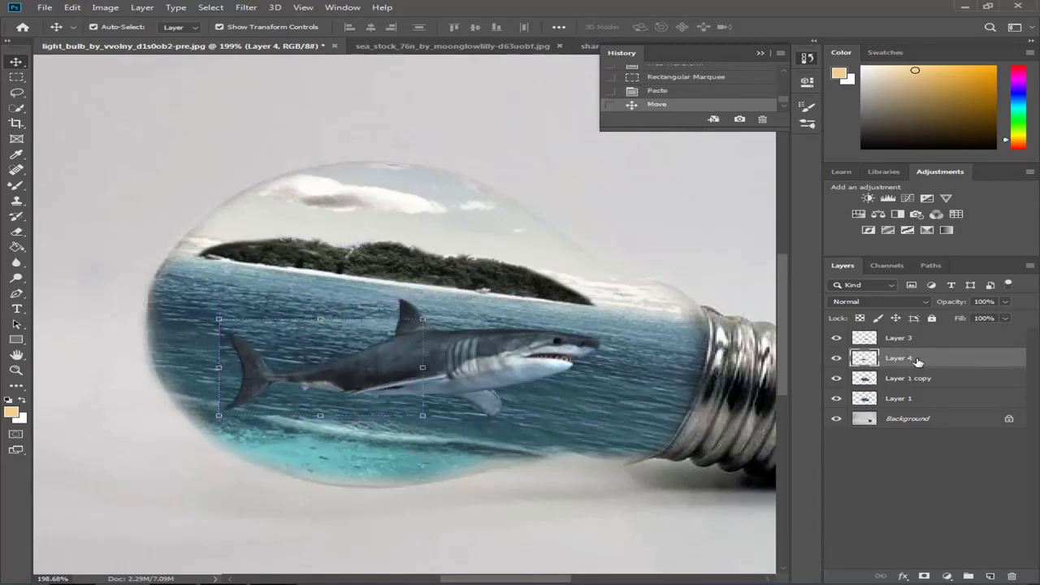
Step: Place the sea patch layer above the shark layer and lower its opacity to 26%
left_click_drag(917, 360, 874, 339)
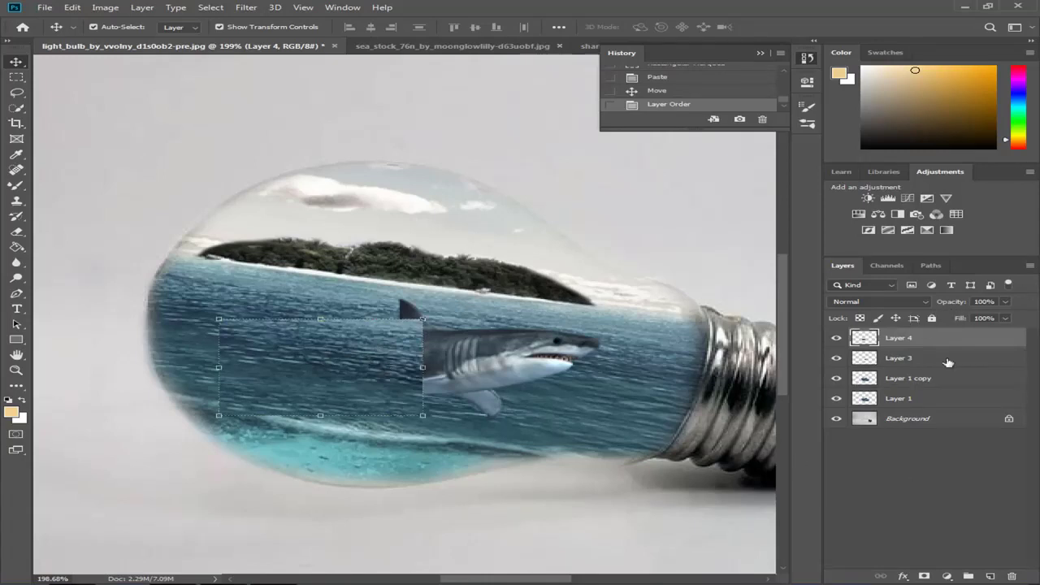
left_click(1005, 303)
left_click_drag(965, 318, 952, 319)
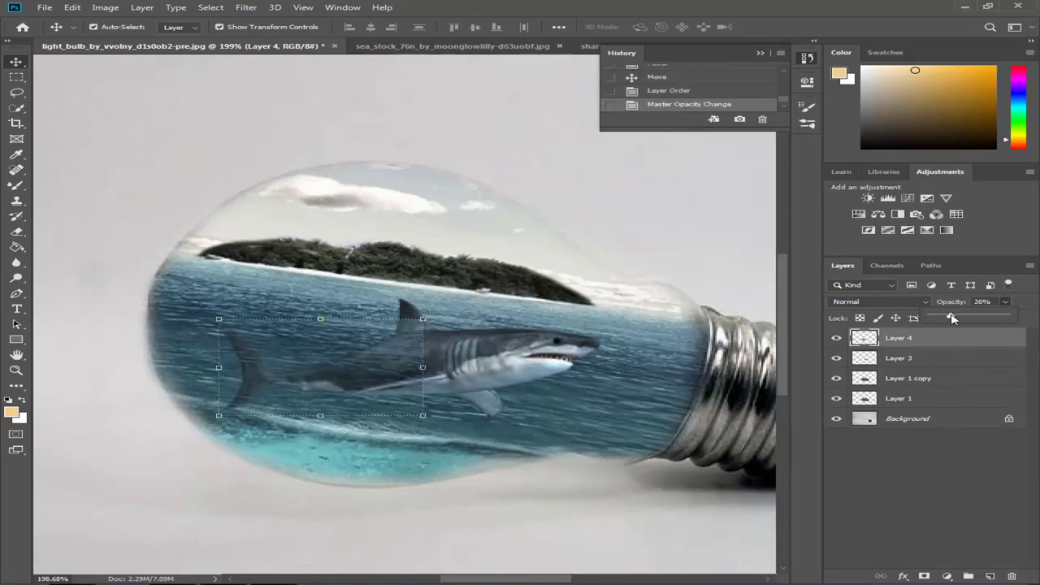
left_click(950, 470)
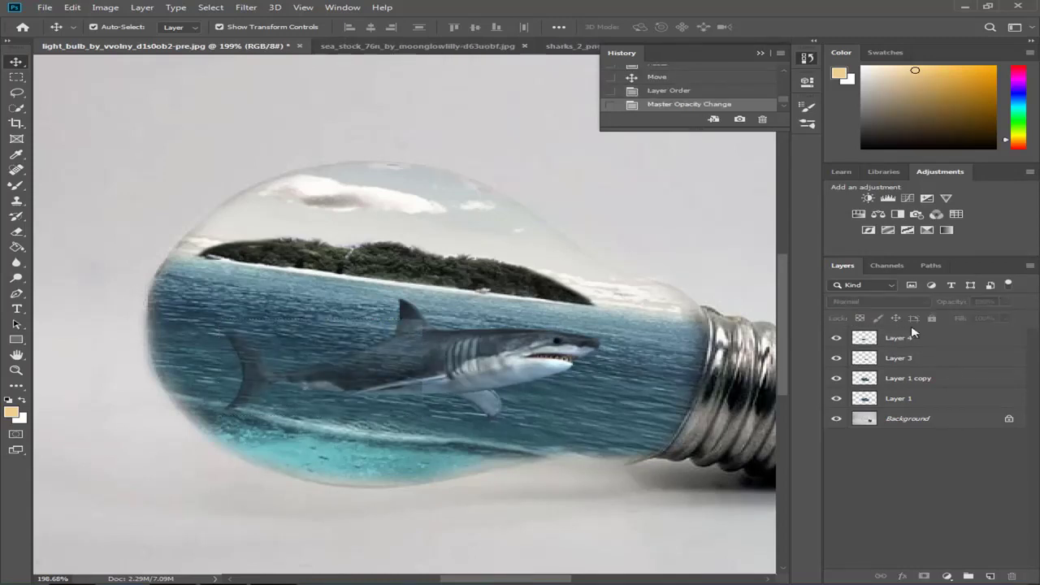
Step: Duplicate the Layer 4 sea patch and move the copy over the shark's head and front body
right_click(912, 339)
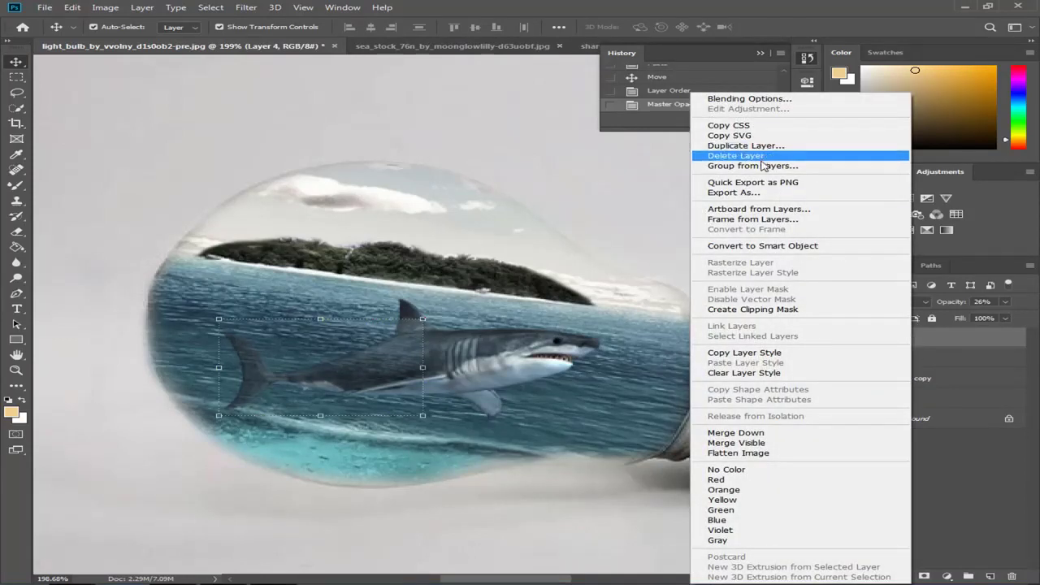
left_click(746, 146)
left_click(654, 165)
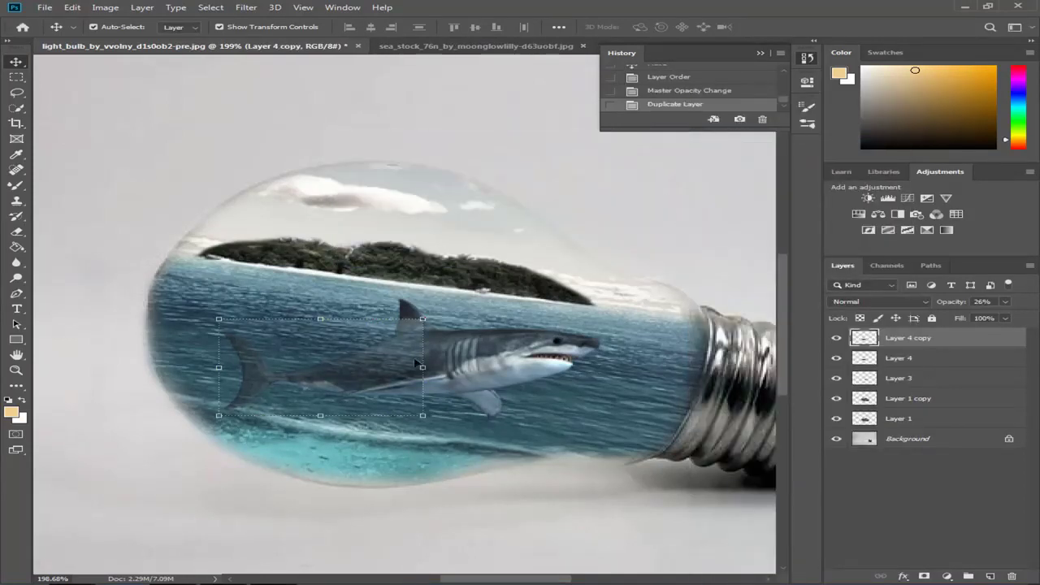
left_click_drag(358, 364, 508, 392)
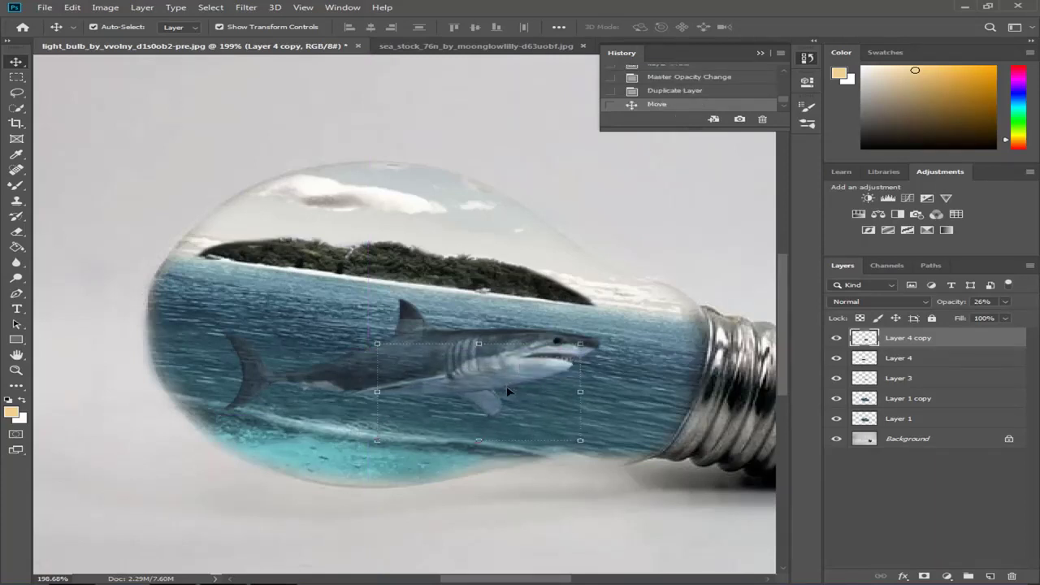
left_click(764, 475)
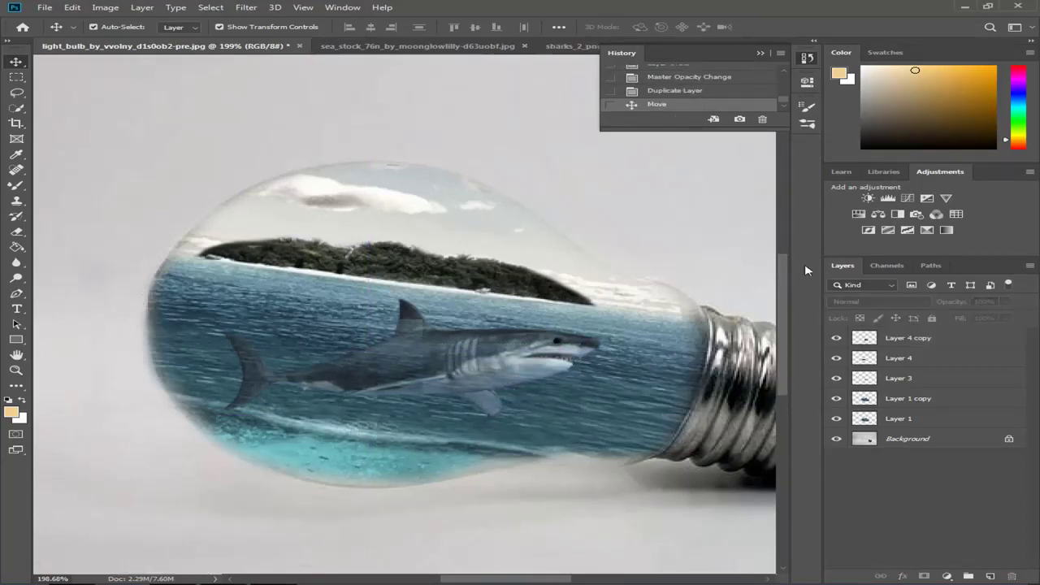
Step: Set the opacity of the Layer 4 copy sea patch to 35% and of Layer 4 to 37%
left_click(922, 340)
left_click(1005, 301)
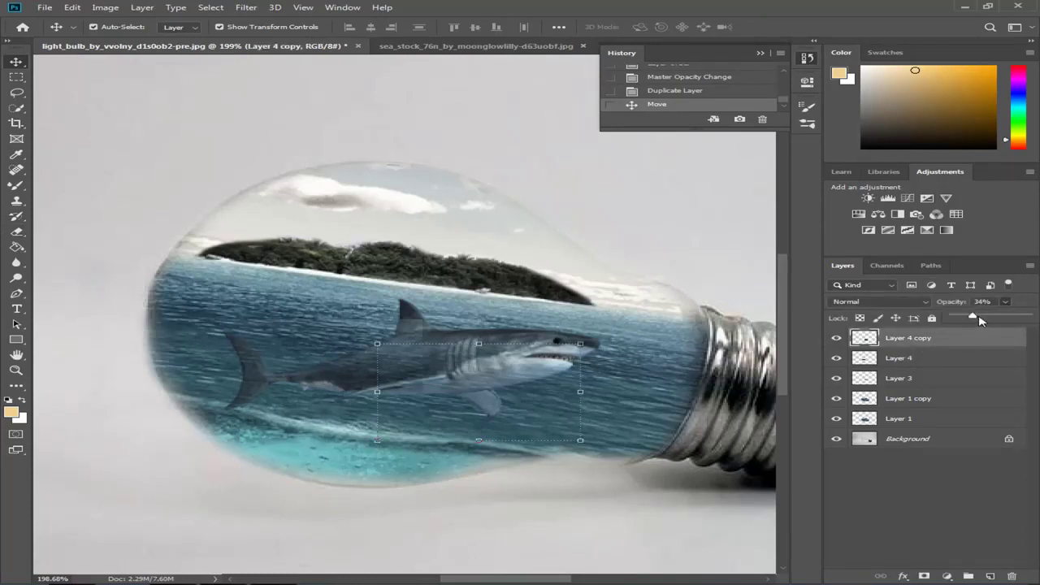
left_click_drag(980, 320, 987, 320)
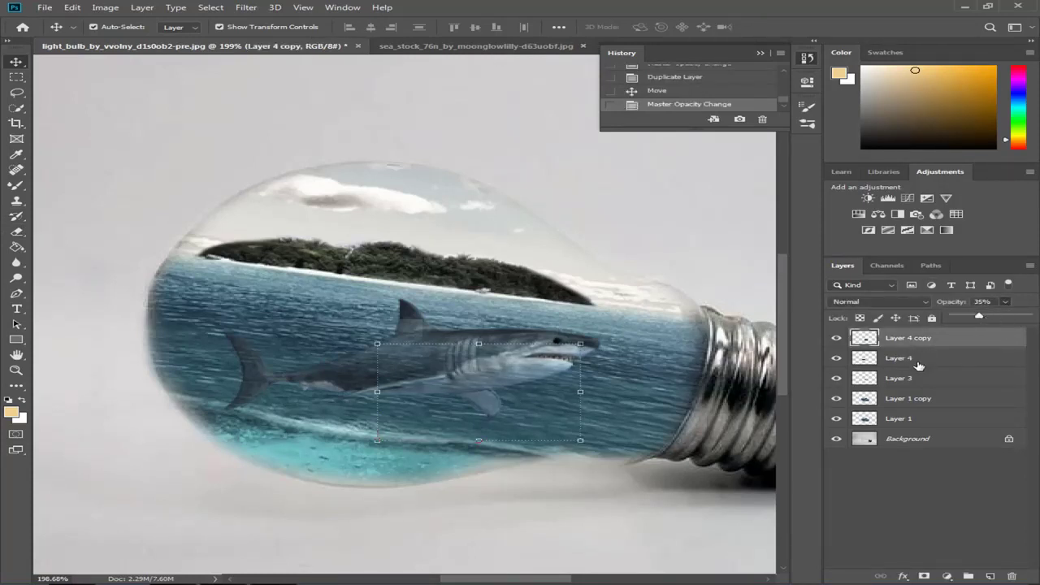
left_click(918, 361)
left_click(1006, 303)
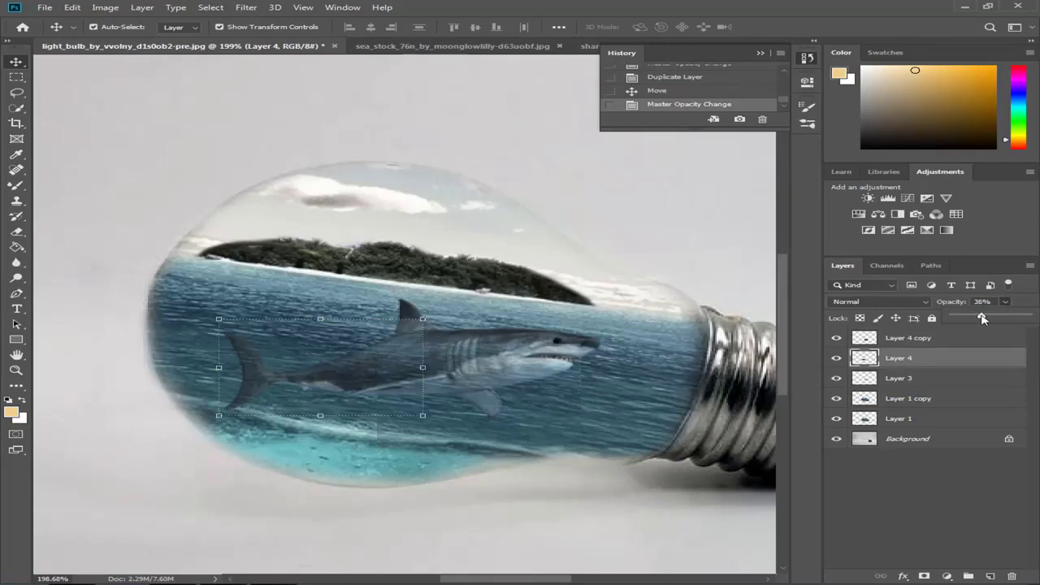
left_click_drag(983, 318, 984, 318)
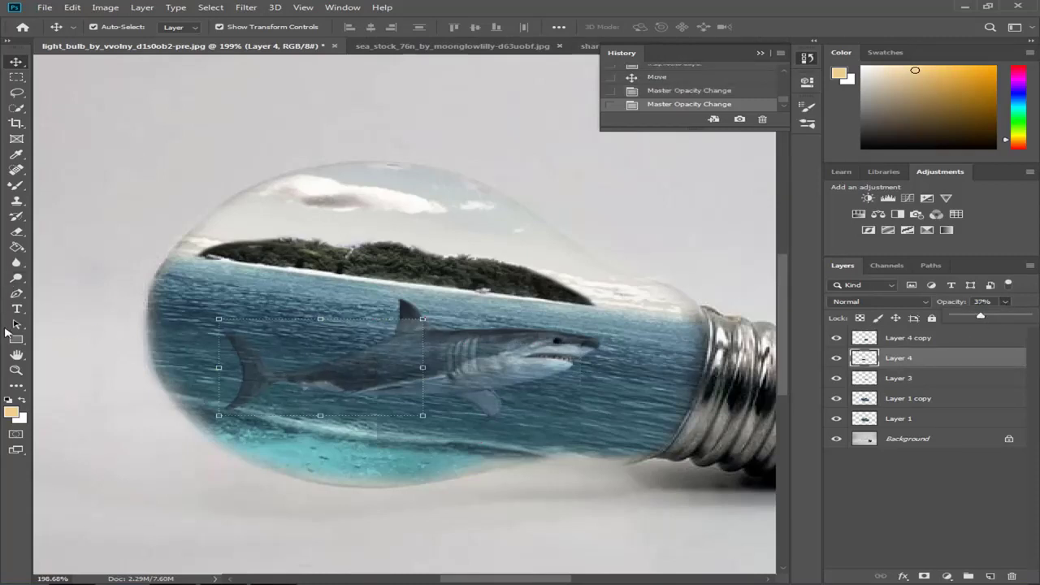
Step: Erase parts of the sea patches with a size 25 eraser, on Layer 4 and around the shark's head on Layer 4 copy
left_click(16, 231)
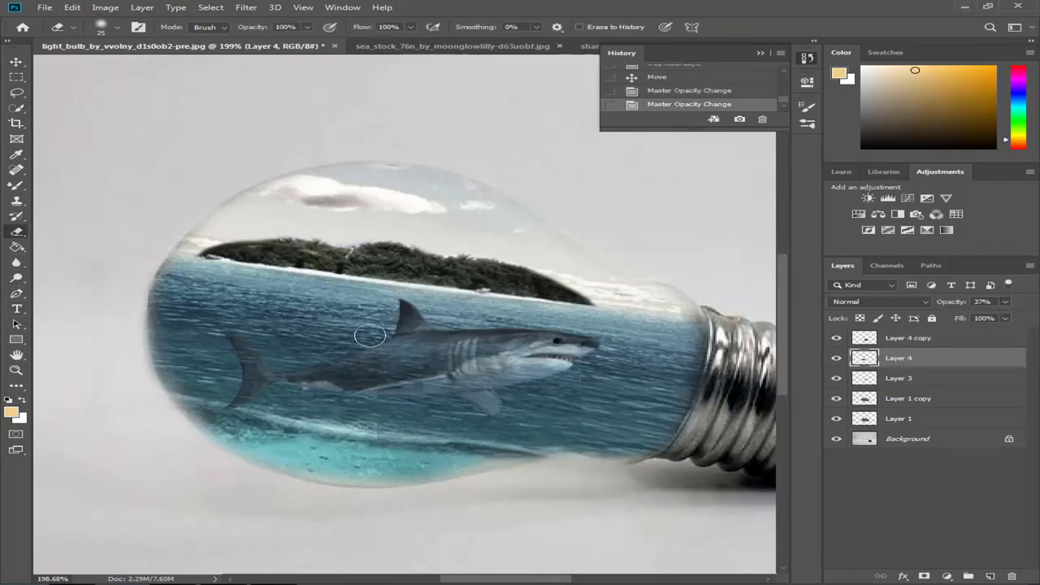
left_click(602, 341)
key("alt+bracketright")
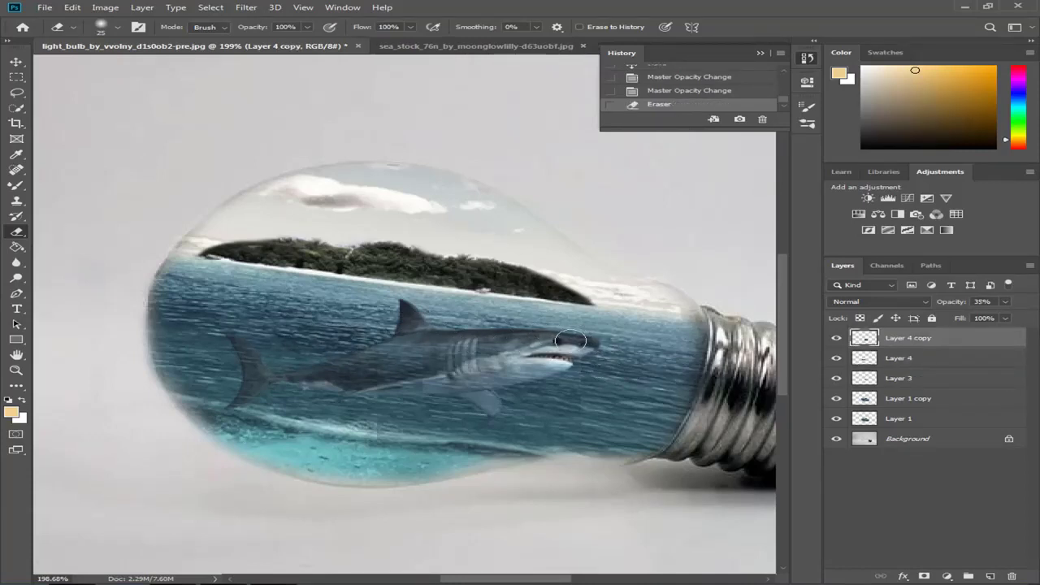
mouse_move(578, 389)
left_mouse_down()
mouse_move(574, 433)
mouse_move(581, 412)
mouse_move(421, 439)
mouse_move(380, 424)
mouse_move(303, 439)
mouse_move(322, 425)
mouse_move(281, 422)
left_mouse_up()
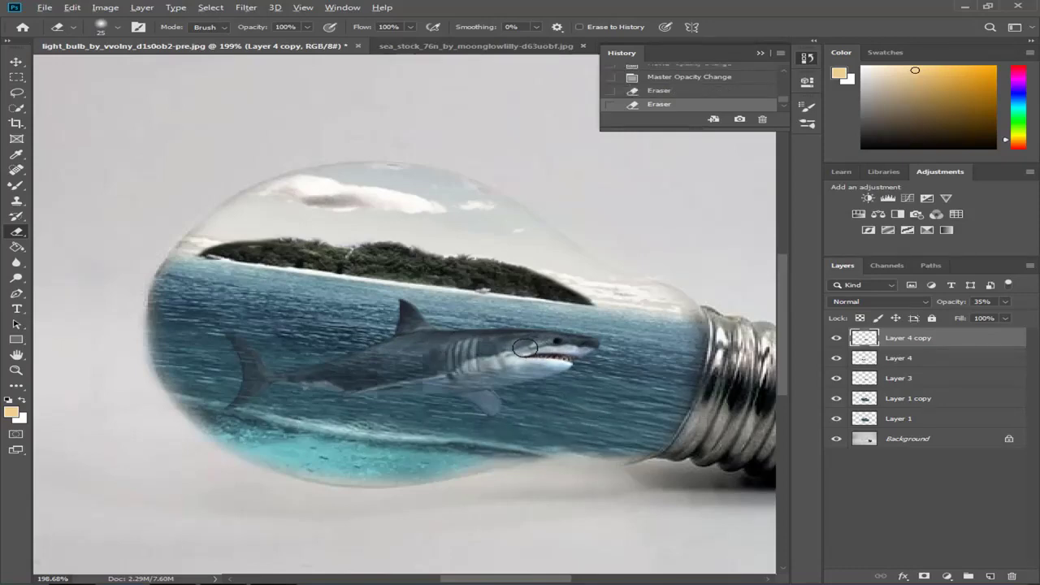
Step: Start a Pen tool outline at the underside of the bulb's metal base, tracing around its tip and upper edge to the glass
scroll(525, 348, "down", 5)
scroll(653, 402, "up", 4)
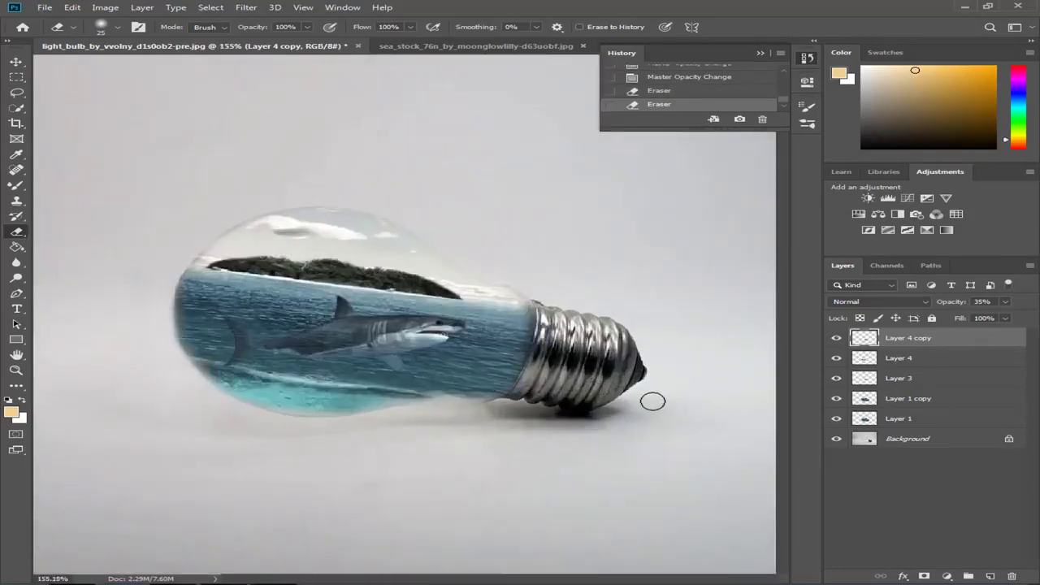
scroll(652, 402, "up", 2)
left_click(16, 292)
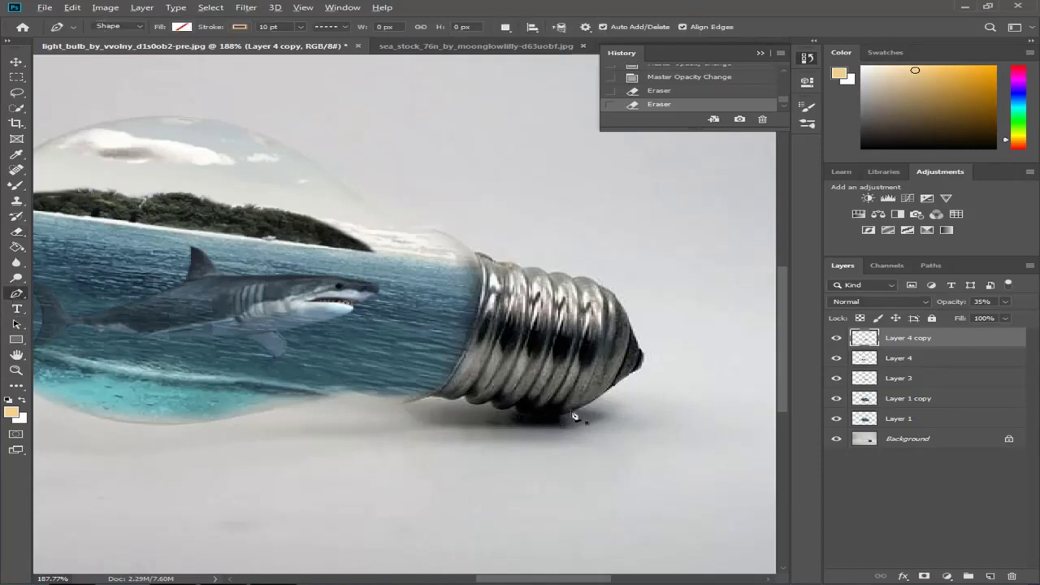
scroll(574, 417, "up", 2)
left_click(551, 421)
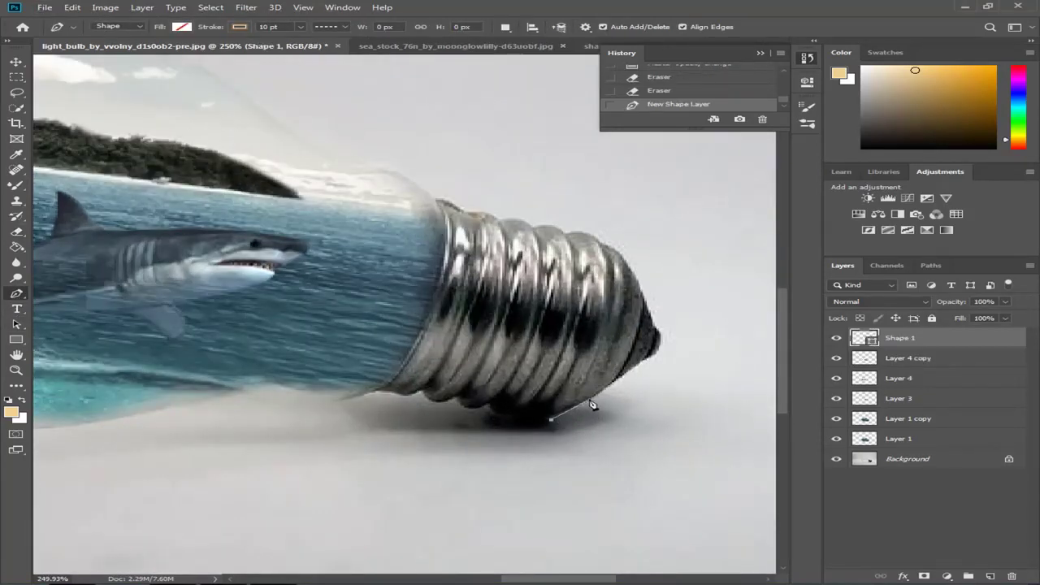
left_click(594, 404)
left_click(656, 363)
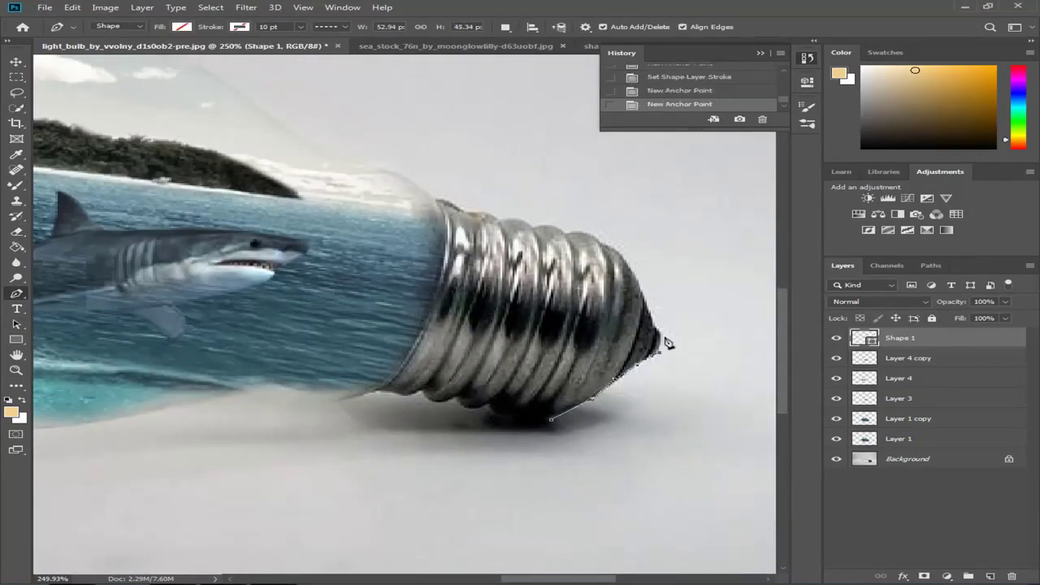
left_click(665, 342)
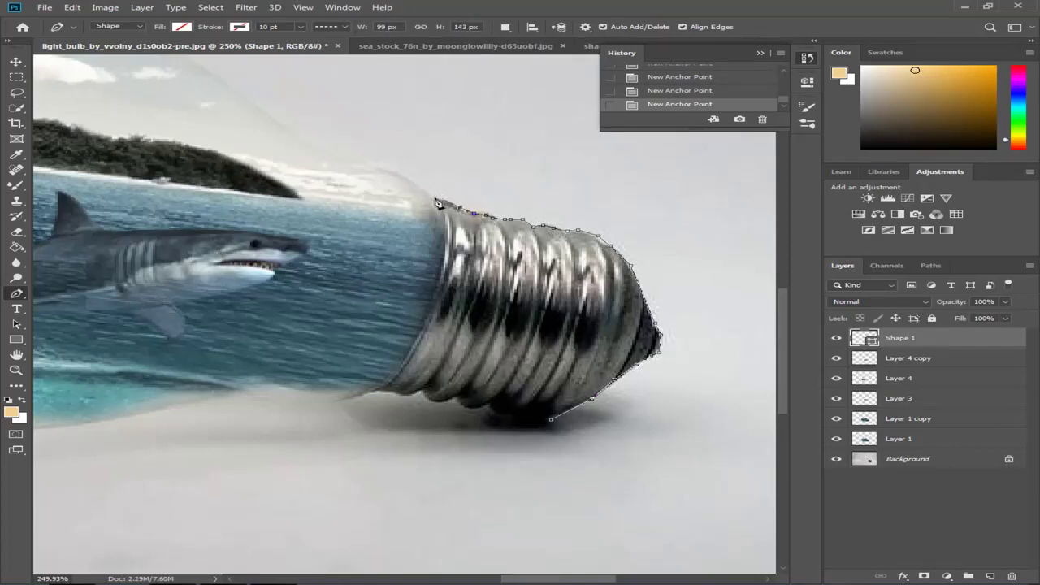
Step: Continue the pen outline from the metal base along the upper contour of the glass past its highest point
left_click_drag(427, 204, 543, 225)
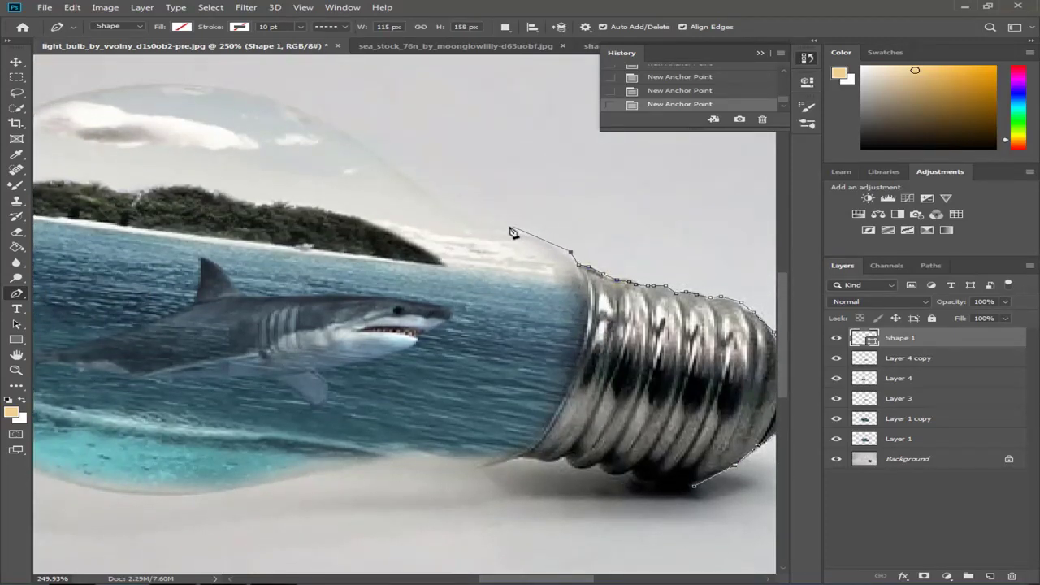
left_click_drag(499, 224, 453, 215)
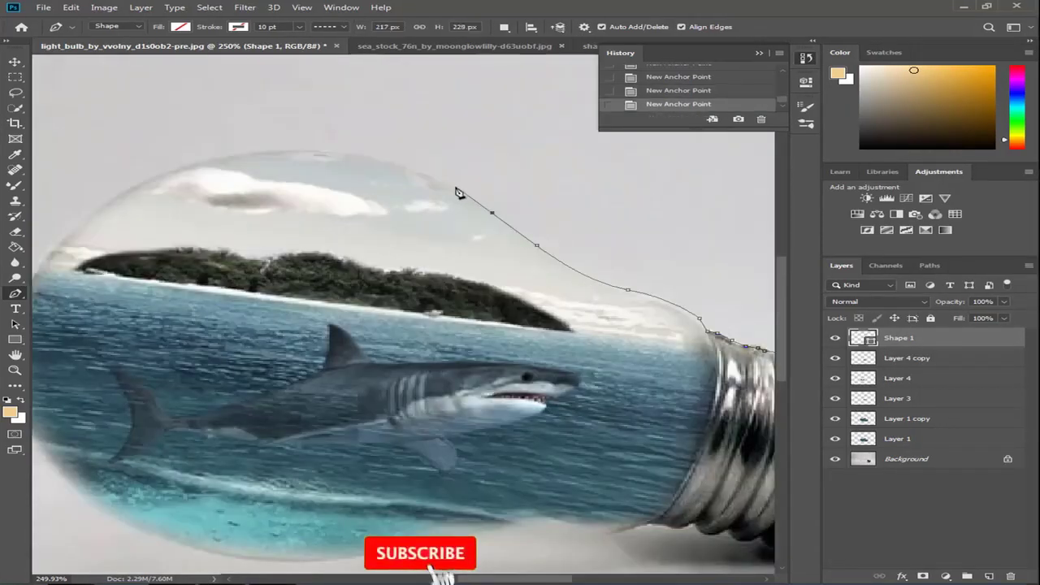
left_click(452, 187)
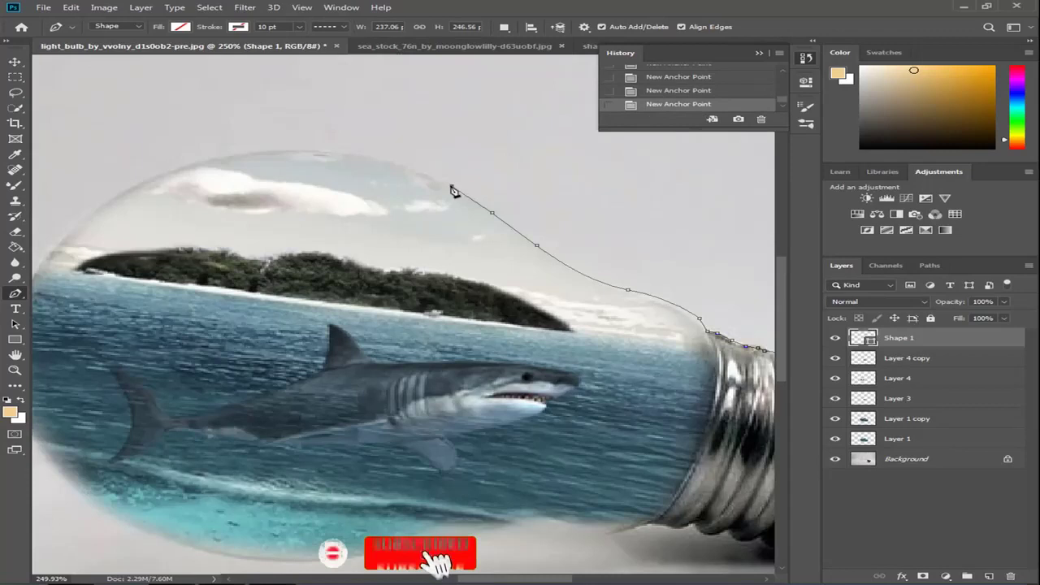
left_click(403, 166)
left_click_drag(330, 153, 311, 152)
left_click(271, 152)
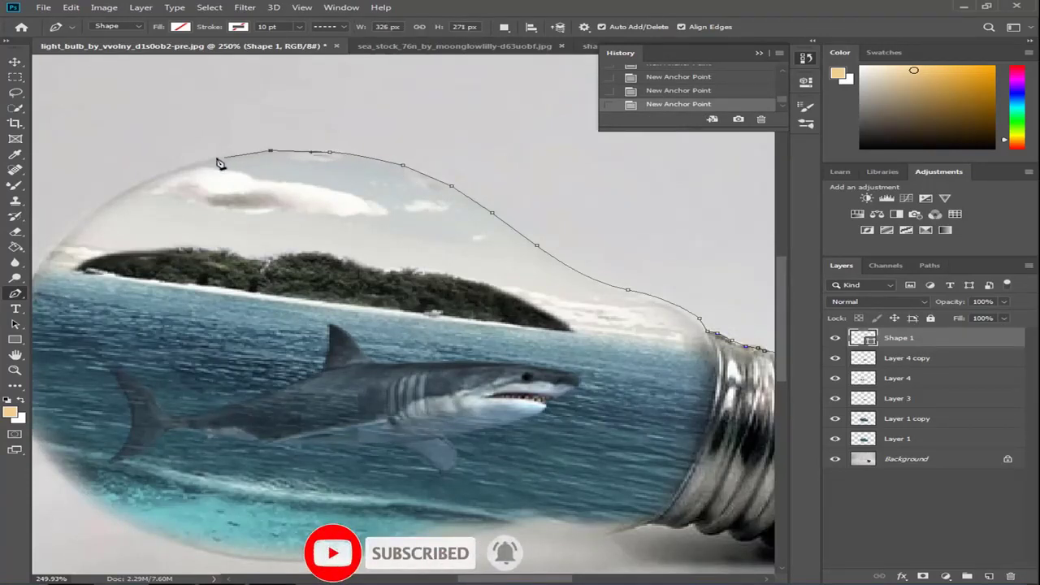
left_click_drag(208, 162, 164, 173)
Step: Trace the pen outline around the rounded end of the glass, down past the waterline to the lower curve
scroll(156, 185, "left", 8)
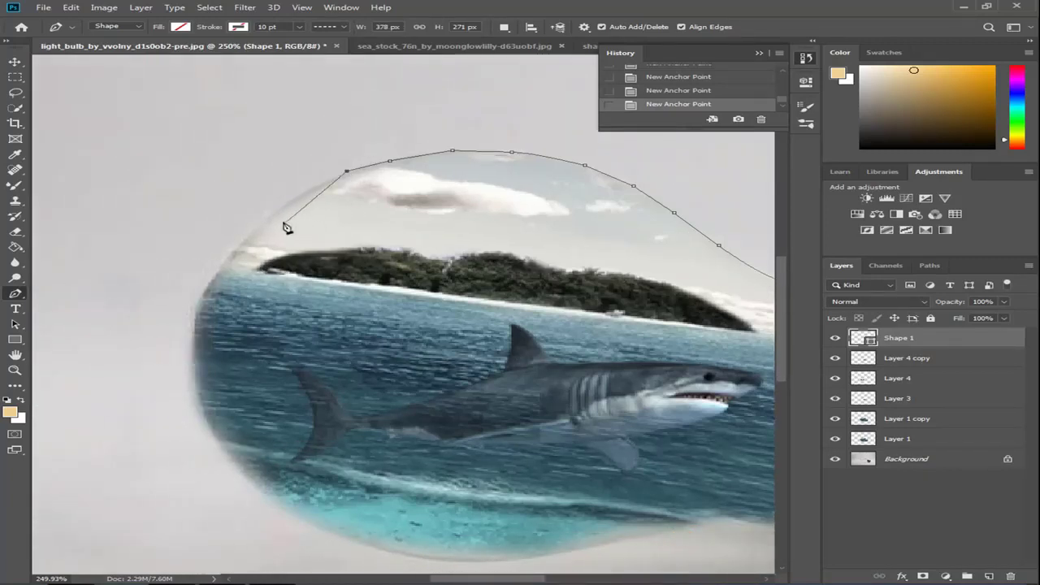
left_click_drag(256, 226, 226, 261)
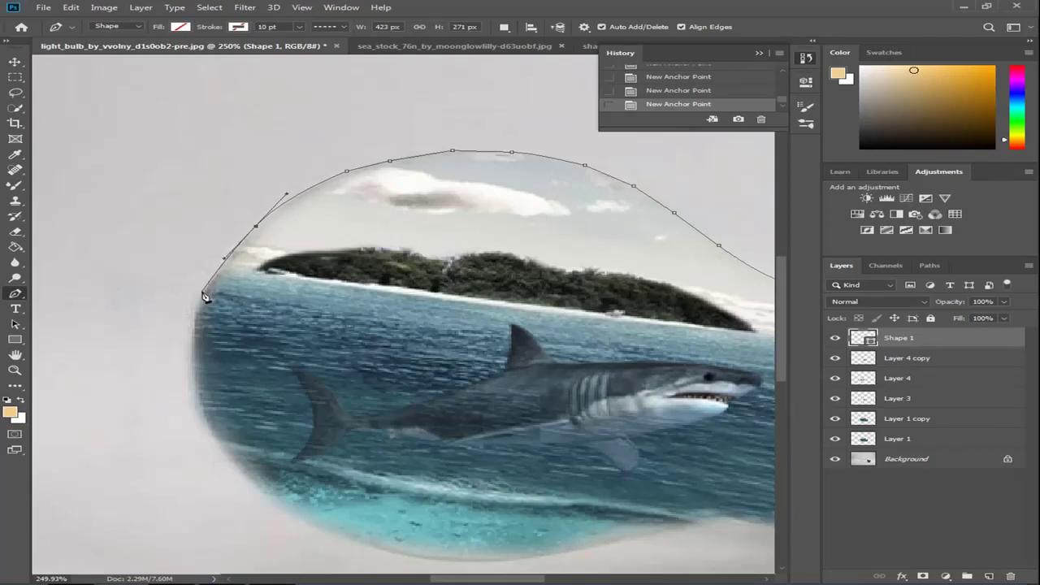
left_click(196, 333)
left_click(195, 379)
left_click(230, 462)
left_click(260, 490)
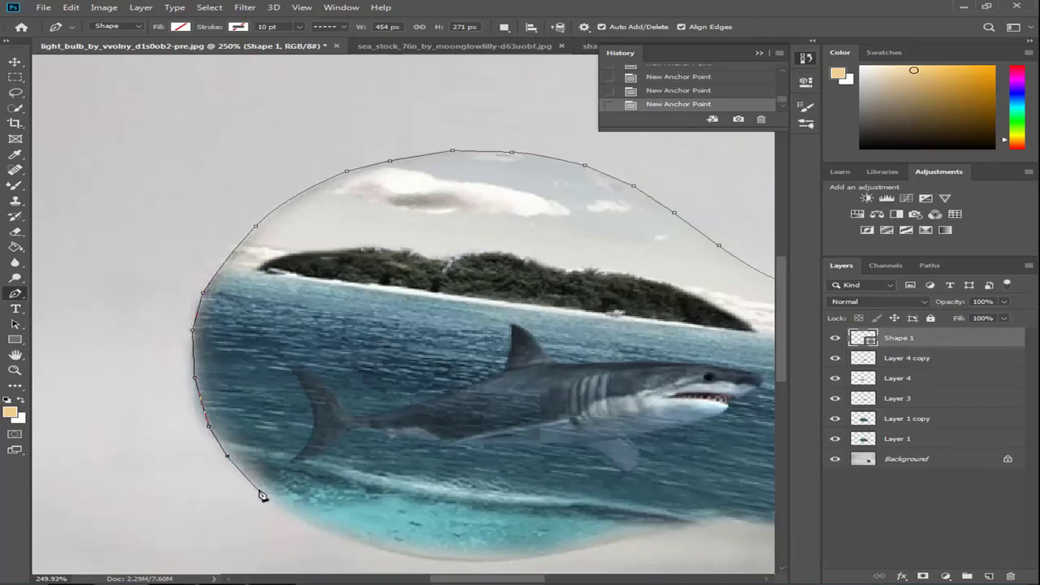
left_click(308, 526)
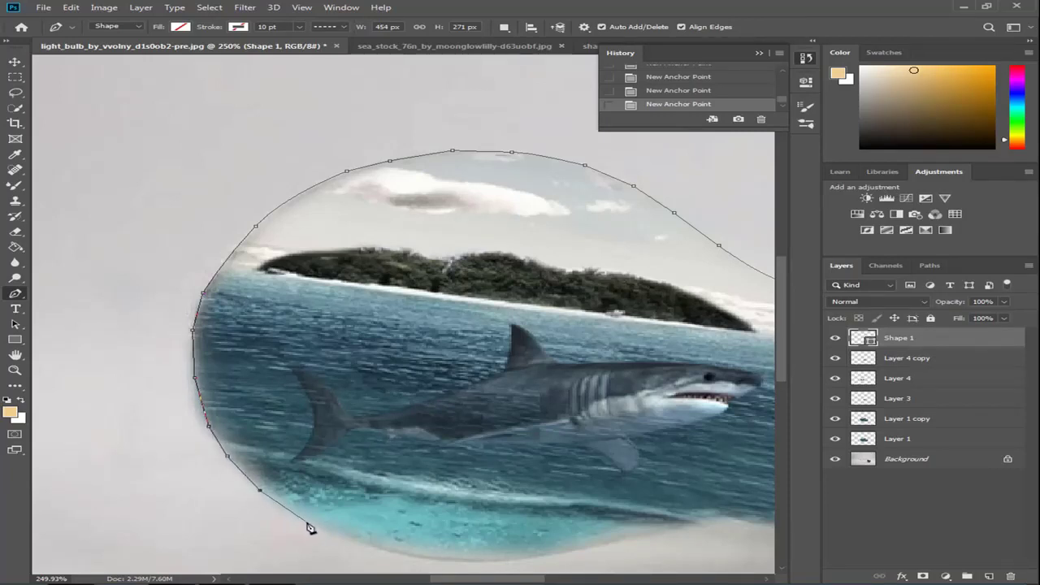
Step: Extend the pen outline along the underside of the glass towards the metal base
left_click(371, 546)
scroll(395, 537, "right", 2)
left_click(345, 556)
left_click(394, 560)
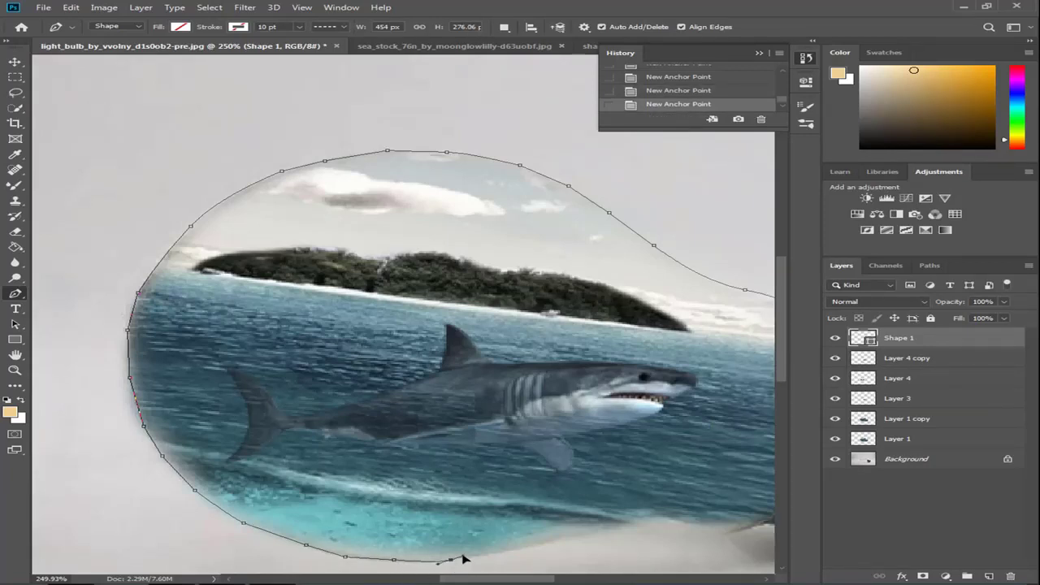
left_click(568, 540)
left_click(621, 528)
Step: Trace the underside of the metal base, close the path at its starting point and undo the accidental anchor point deletion
scroll(617, 536, "right", 5)
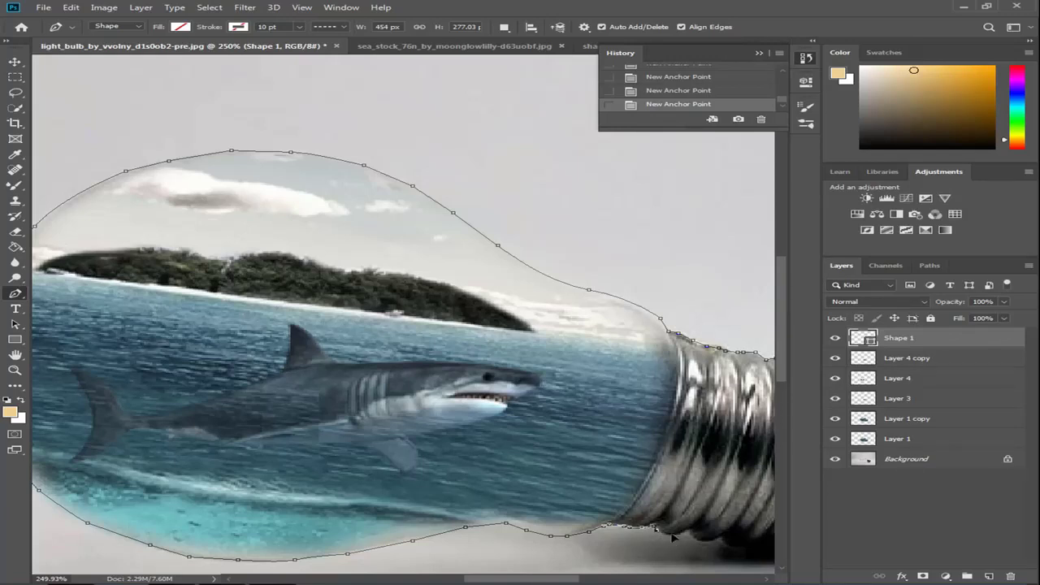
left_click_drag(693, 536, 562, 537)
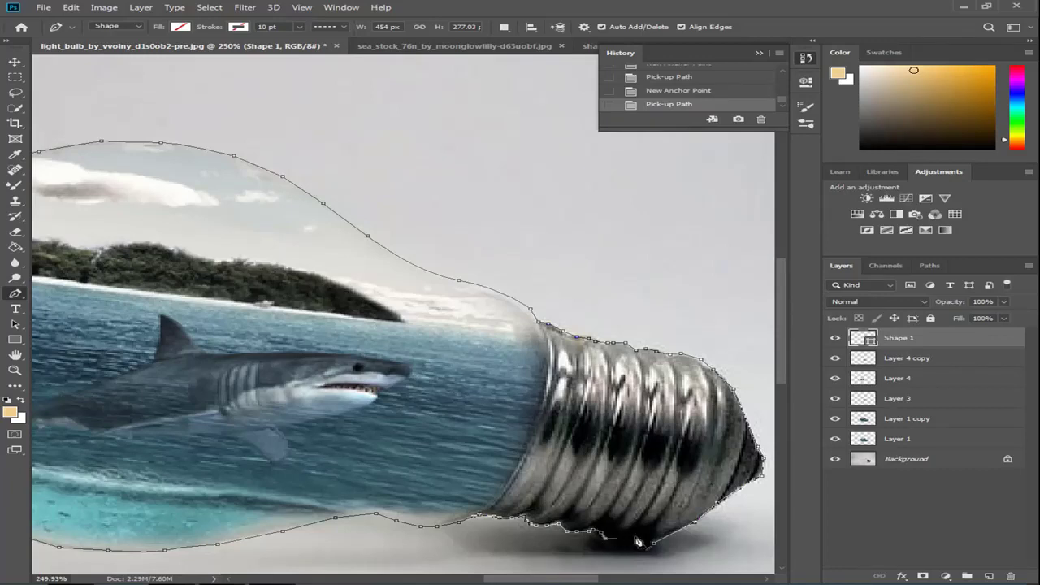
left_click(655, 546)
left_click(654, 542)
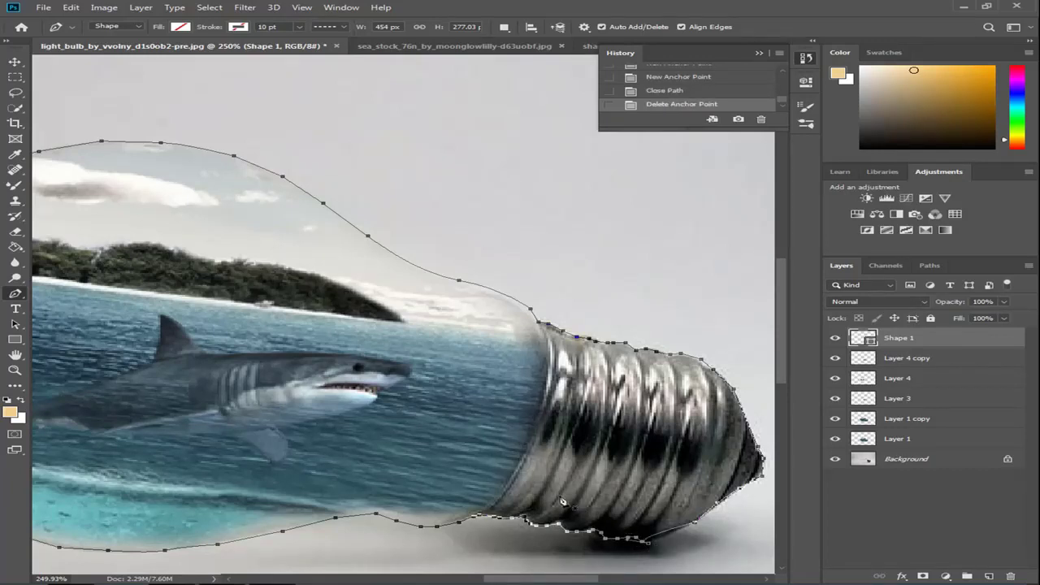
left_click(667, 91)
Step: Convert the closed bulb path into a selection
scroll(325, 400, "down", 5)
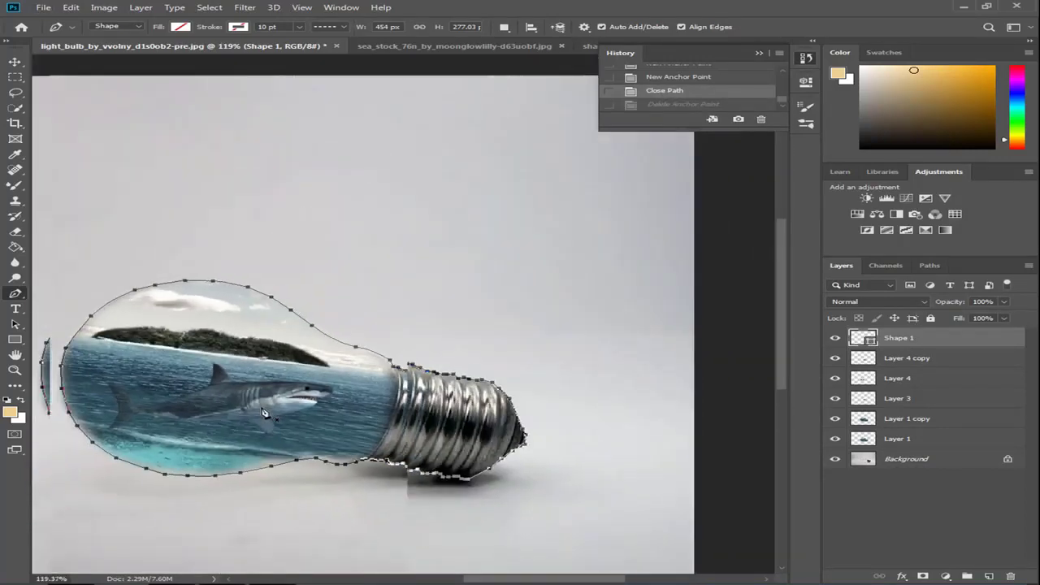
scroll(262, 412, "down", 3)
right_click(422, 338)
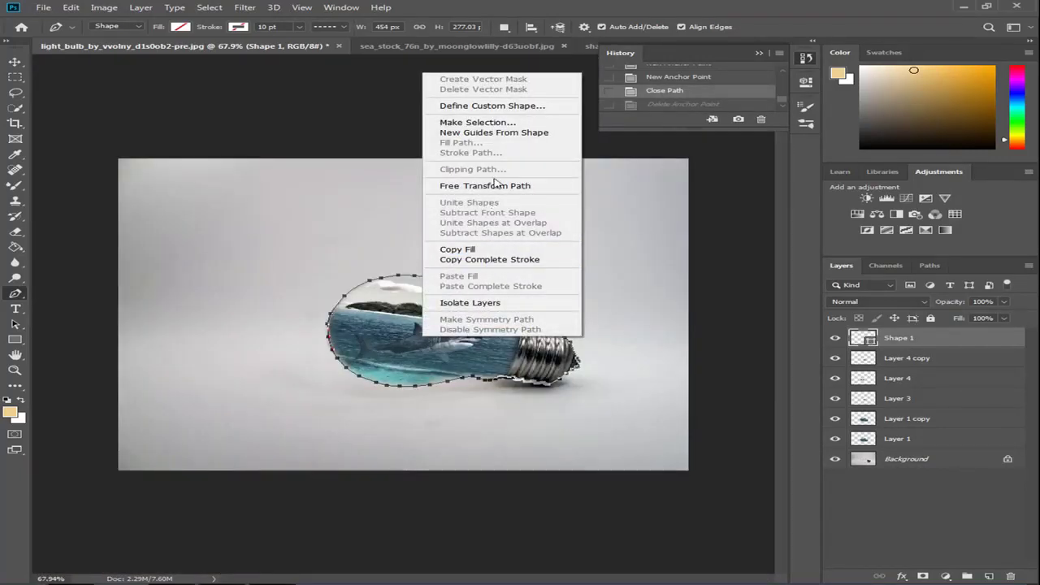
left_click(478, 121)
left_click(606, 162)
Step: Select every layer from Background up to Layer 4 copy, leaving out the Shape 1 layer
key("alt+e")
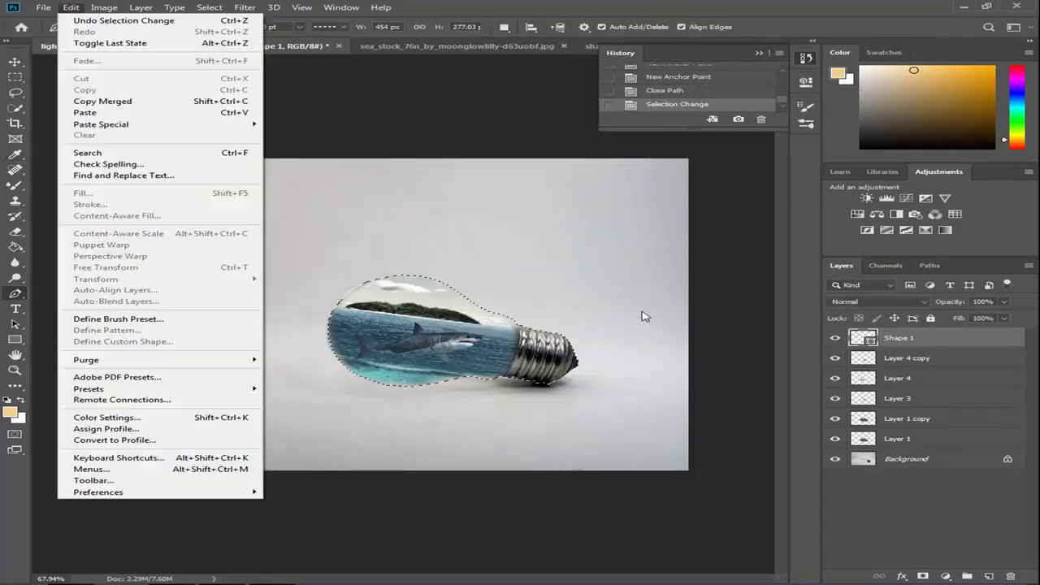
left_click(892, 443)
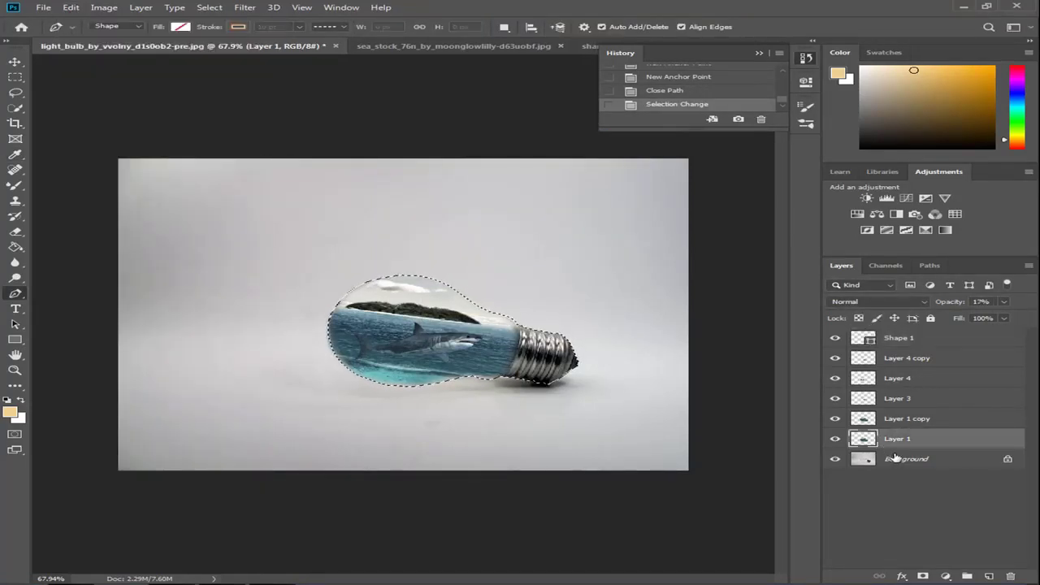
left_click(898, 418, "ctrl")
left_click(897, 379, "ctrl")
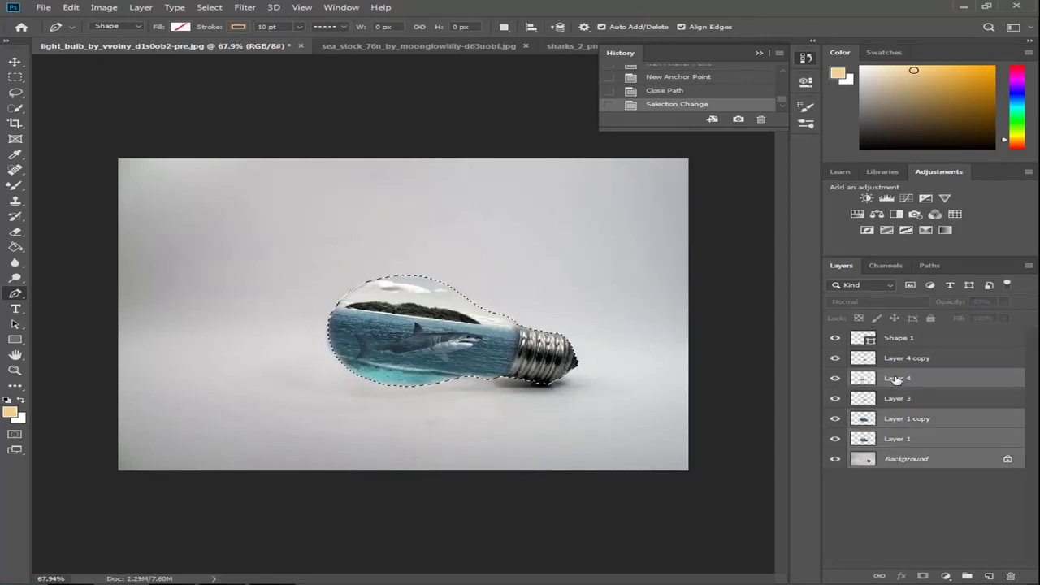
left_click(899, 399, "ctrl")
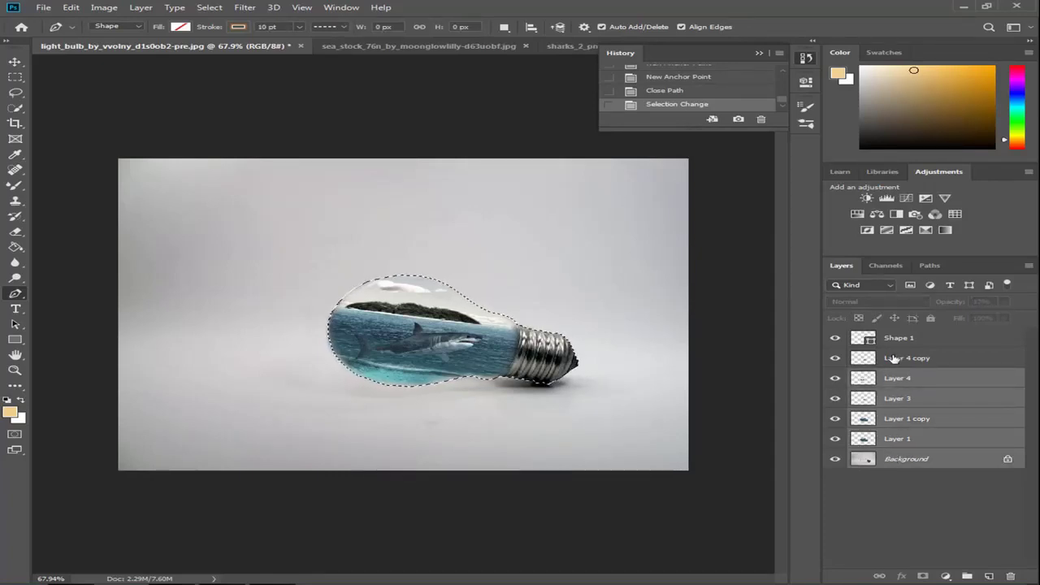
left_click(894, 358, "ctrl")
Step: Copy the selected bulb area merged from all layers and paste it as a new layer
left_click(70, 7)
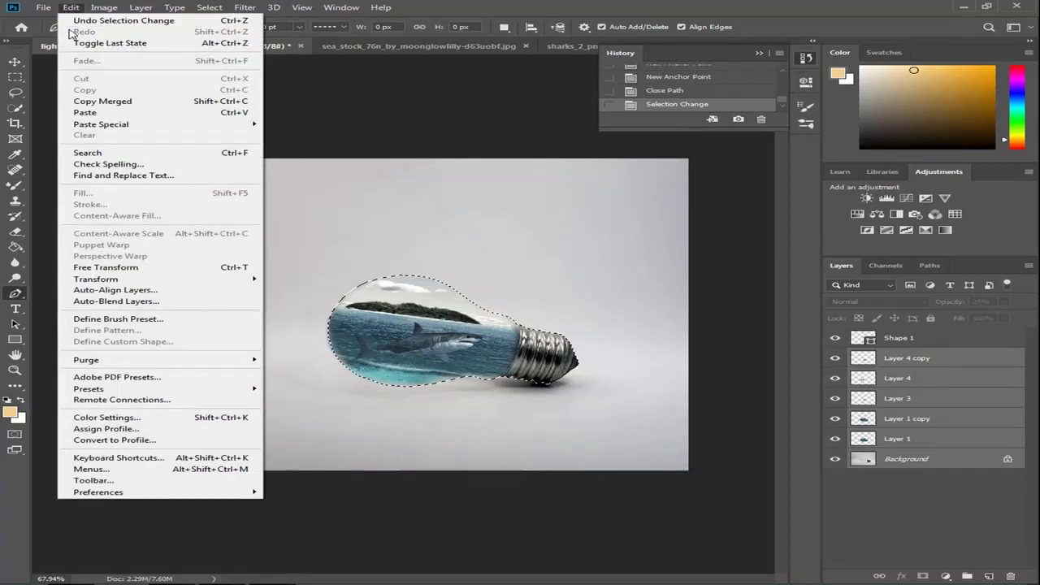
left_click(127, 102)
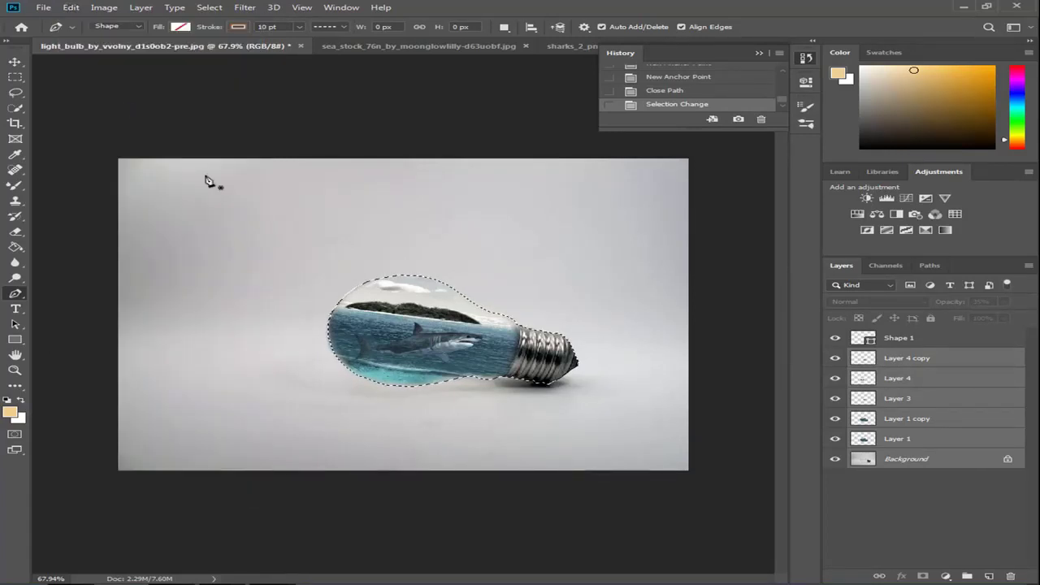
left_click(71, 8)
left_click(86, 112)
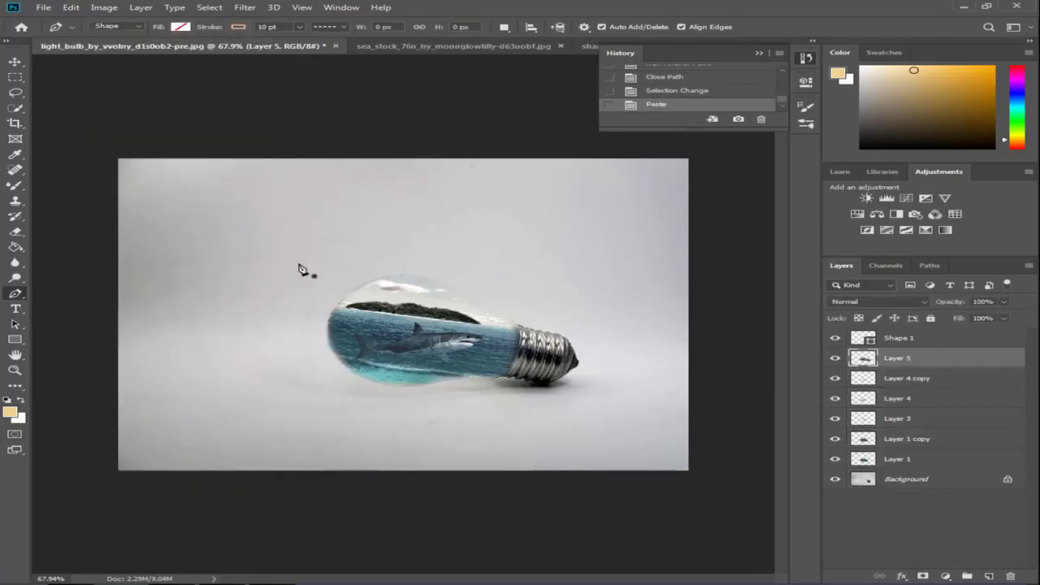
Step: Delete the Shape 1 outline layer and move the pasted bulb copy below the original bulb
left_click(16, 63)
left_click_drag(473, 336, 401, 407)
key("Delete")
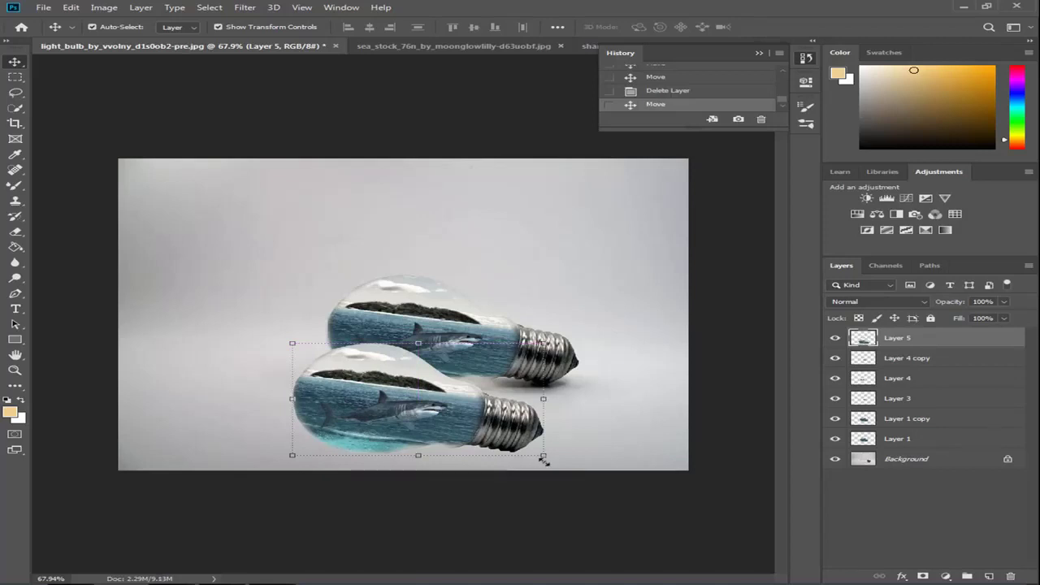
Step: Rotate the bulb copy by -16.40 degrees and place it directly beneath the original bulb as a reflection
left_click_drag(544, 462, 569, 434)
left_click_drag(428, 397, 432, 395)
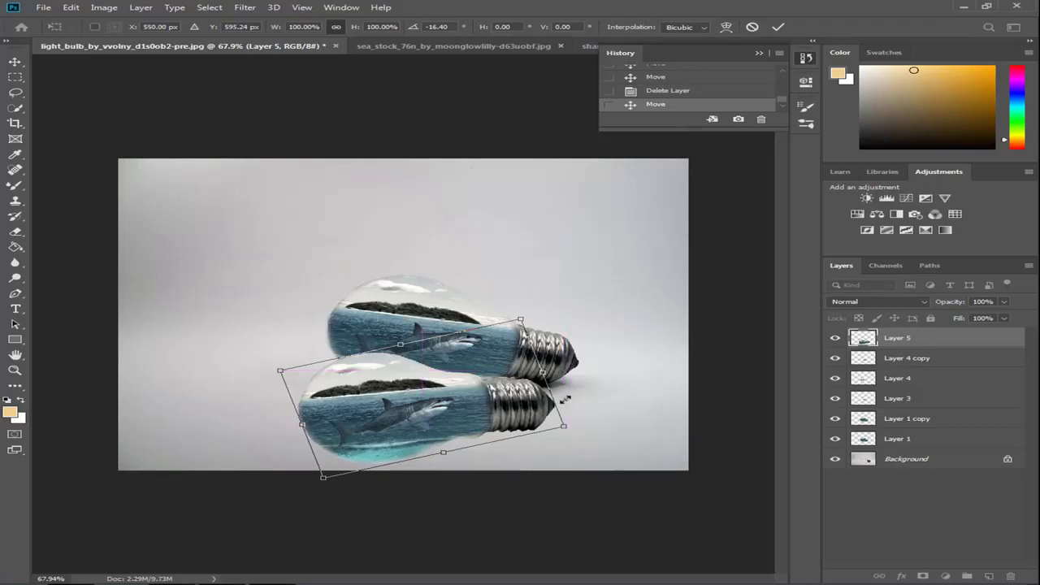
mouse_move(520, 414)
left_mouse_down()
mouse_move(529, 422)
mouse_move(537, 406)
left_mouse_up()
key("Return")
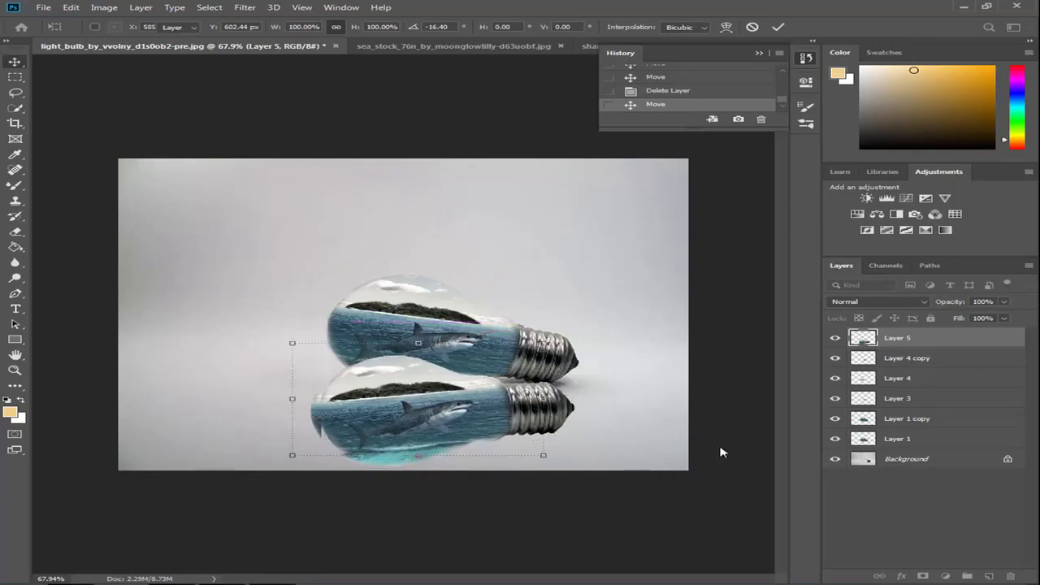
Step: Lower the opacity of the bulb copy on Layer 5 to 36% with the Eraser tool ready
key("e")
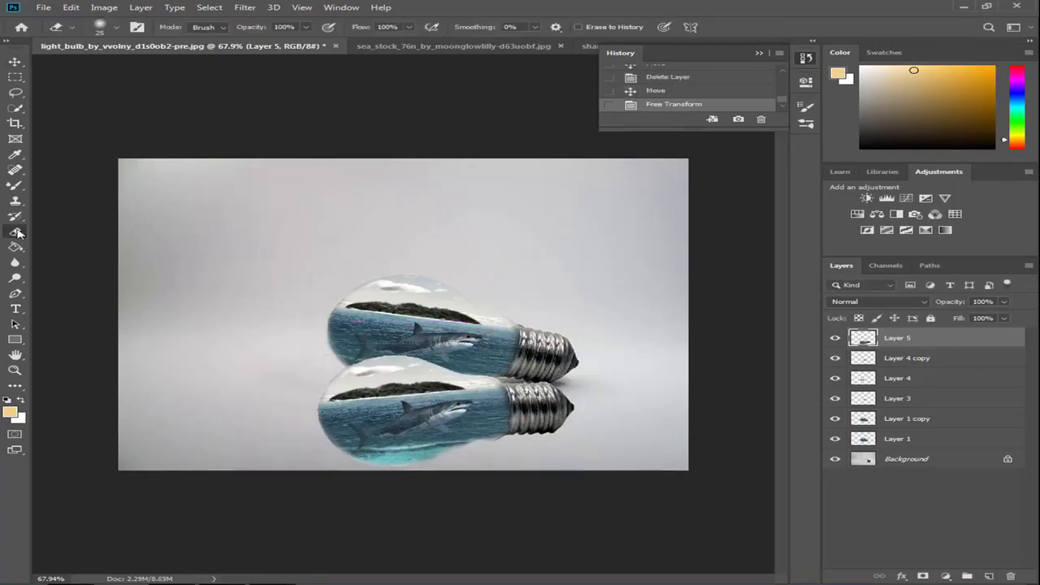
left_click(1004, 302)
left_click_drag(961, 321, 963, 318)
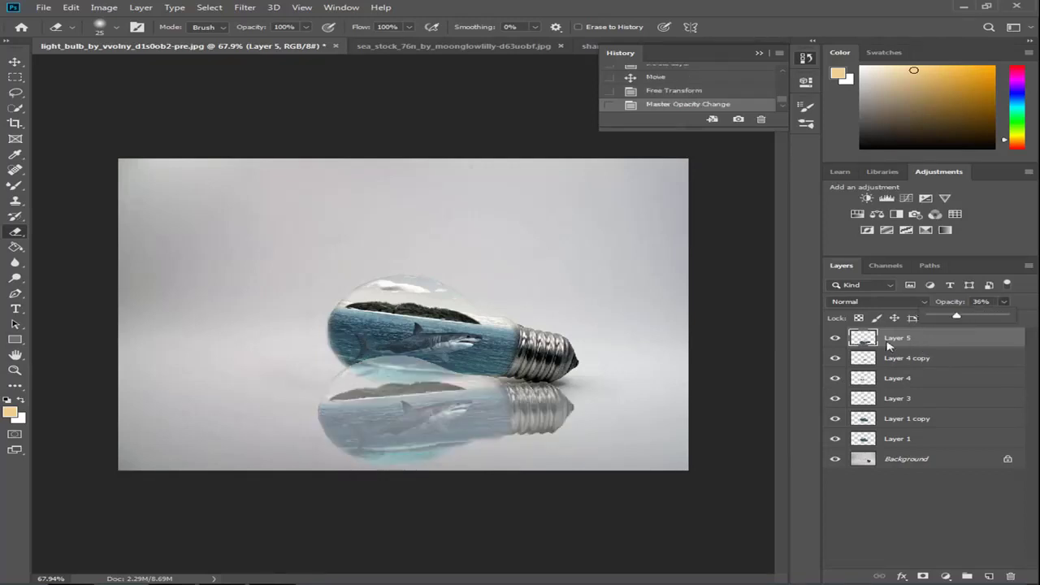
Step: Erase the parts of the reflection that overlap the underside of the original bulb's glass and metal base
scroll(419, 394, "up", 5)
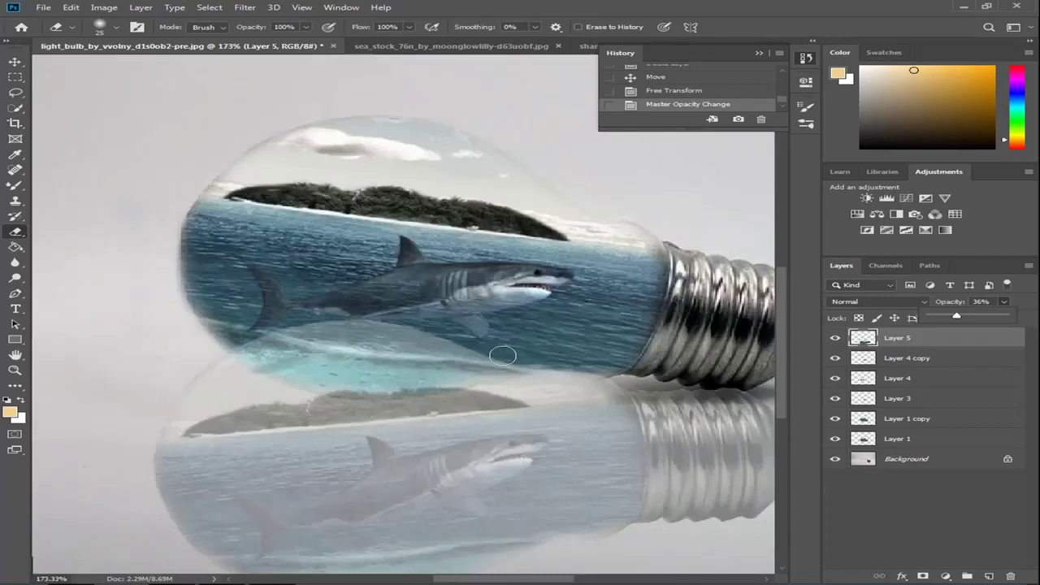
mouse_move(502, 355)
left_mouse_down()
mouse_move(437, 377)
mouse_move(498, 368)
mouse_move(370, 389)
mouse_move(292, 371)
mouse_move(236, 339)
mouse_move(354, 364)
mouse_move(487, 356)
mouse_move(373, 353)
mouse_move(287, 331)
mouse_move(457, 347)
left_mouse_up()
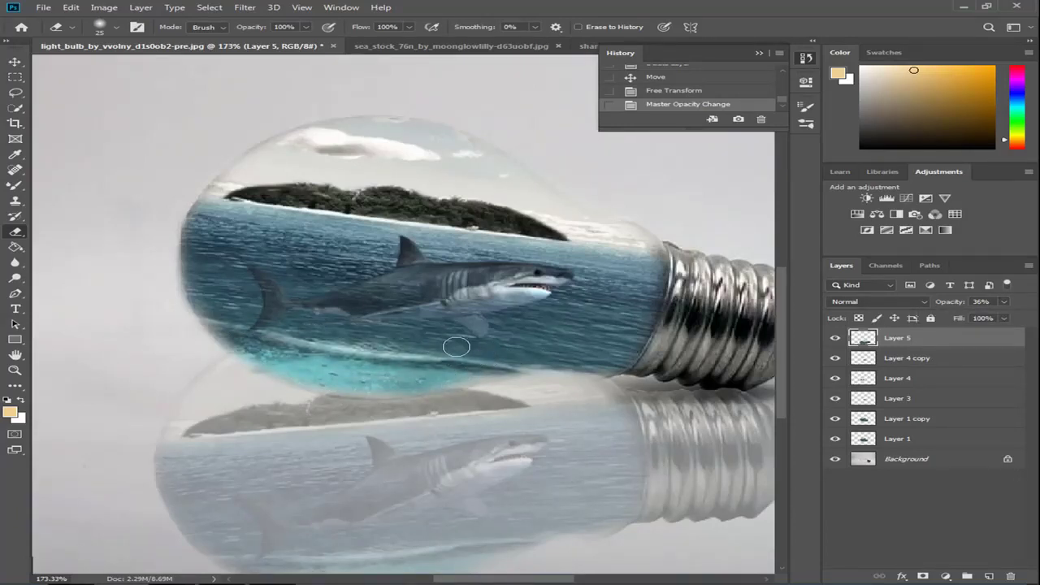
mouse_move(372, 341)
left_mouse_down()
mouse_move(576, 360)
mouse_move(569, 370)
mouse_move(460, 366)
left_mouse_up()
scroll(528, 379, "right", 1)
scroll(528, 379, "right", 2)
mouse_move(677, 390)
left_mouse_down()
mouse_move(584, 385)
mouse_move(668, 382)
left_mouse_up()
scroll(574, 495, "down", 2)
scroll(528, 499, "down", 4)
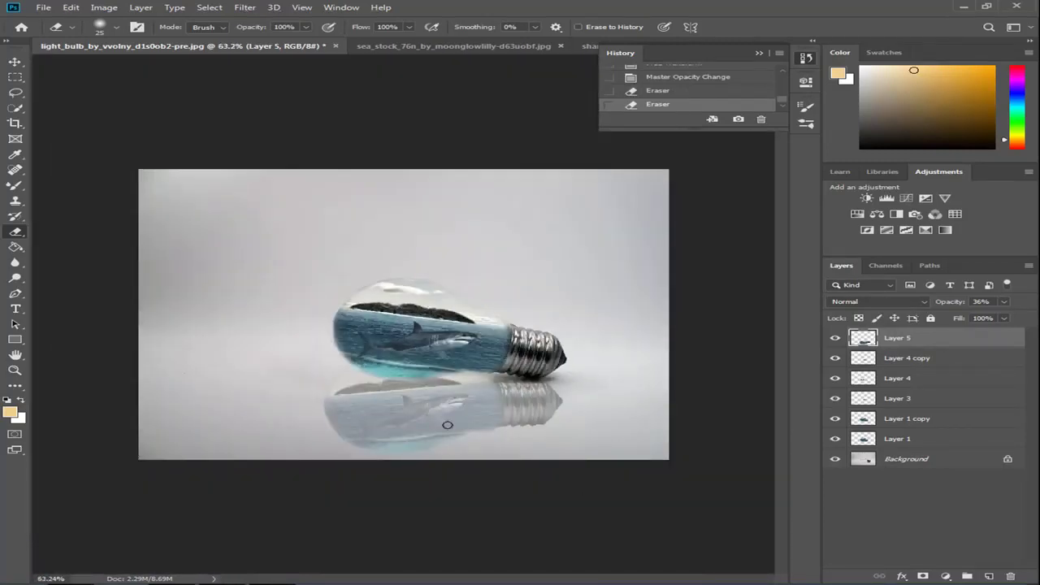
Step: Compress the reflection vertically to 76.43% height at 100% width, after cancelling a proportional scaling
scroll(447, 424, "up", 2)
left_click(15, 62)
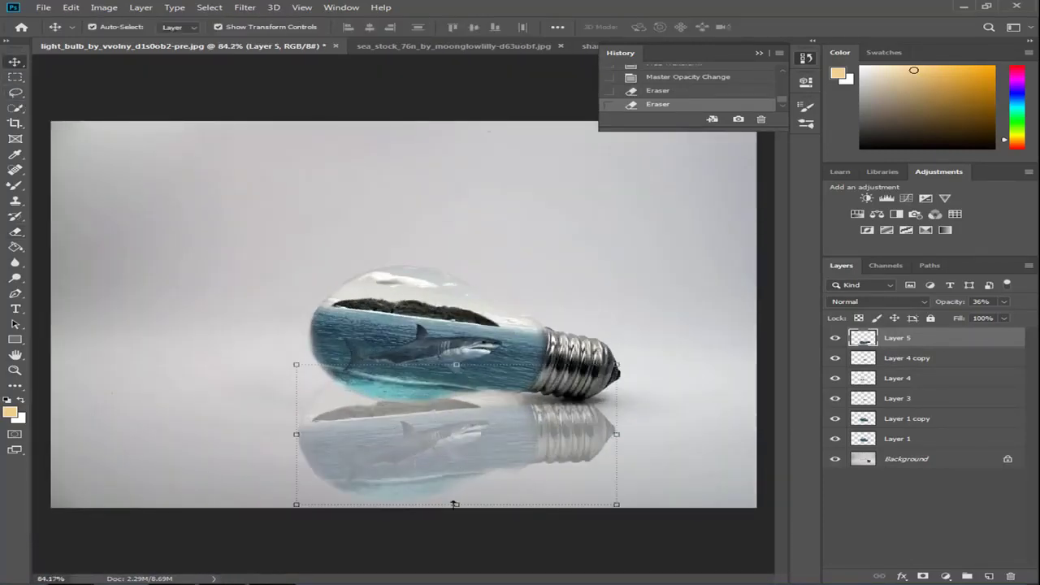
left_click_drag(460, 505, 457, 464)
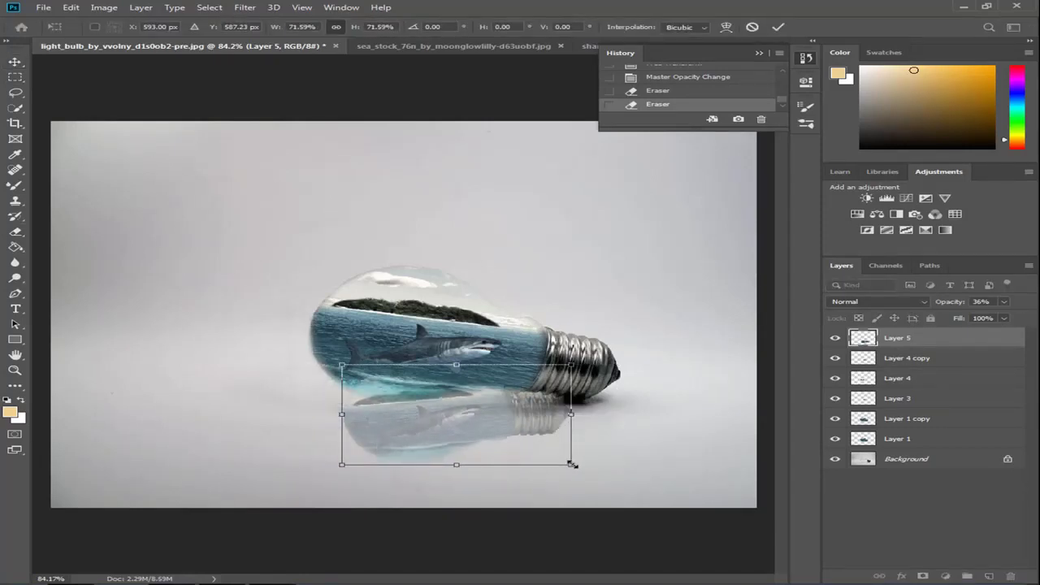
left_click(750, 27)
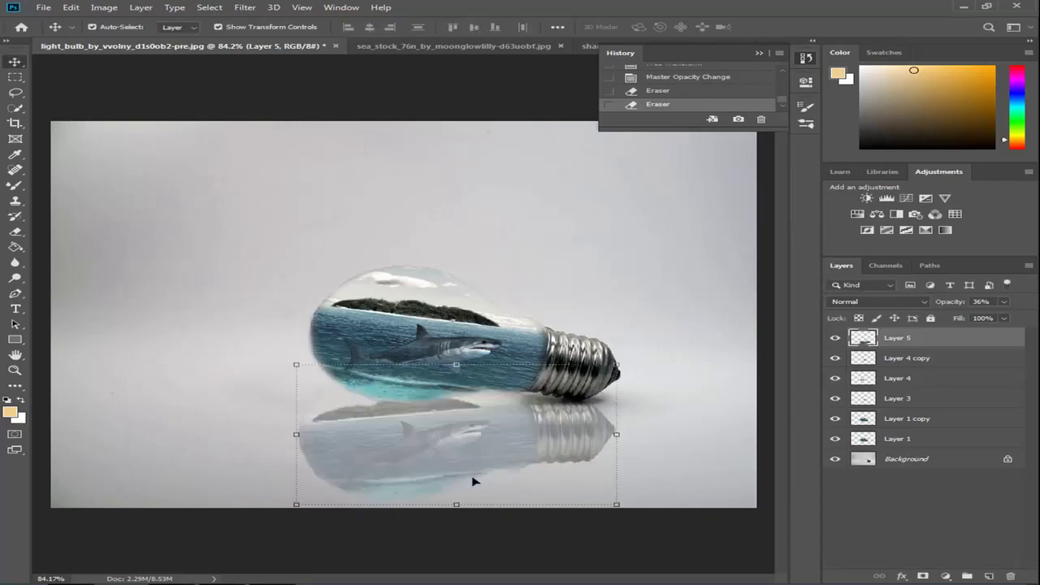
left_click_drag(459, 505, 459, 474)
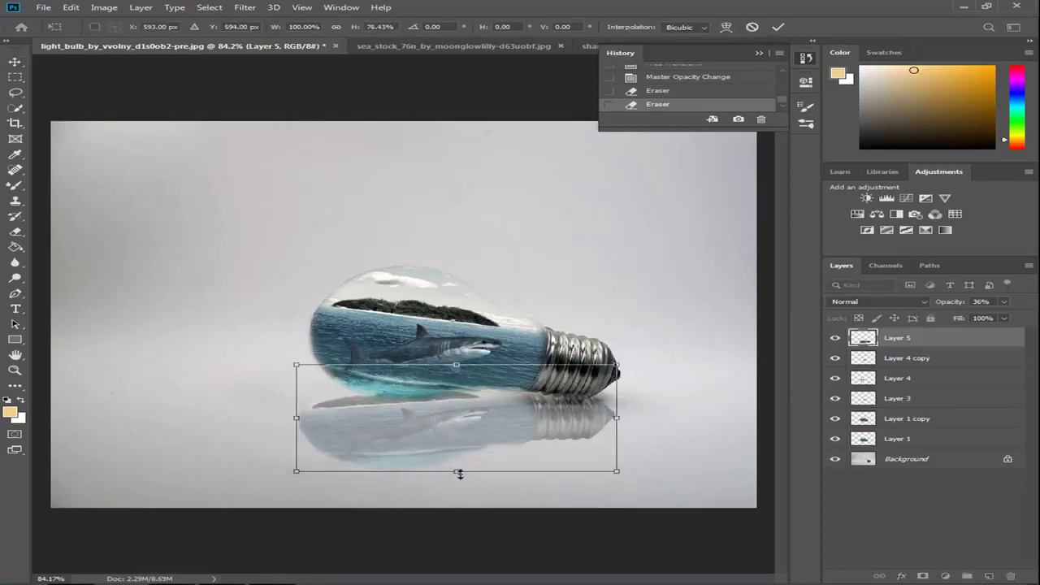
left_click(778, 27)
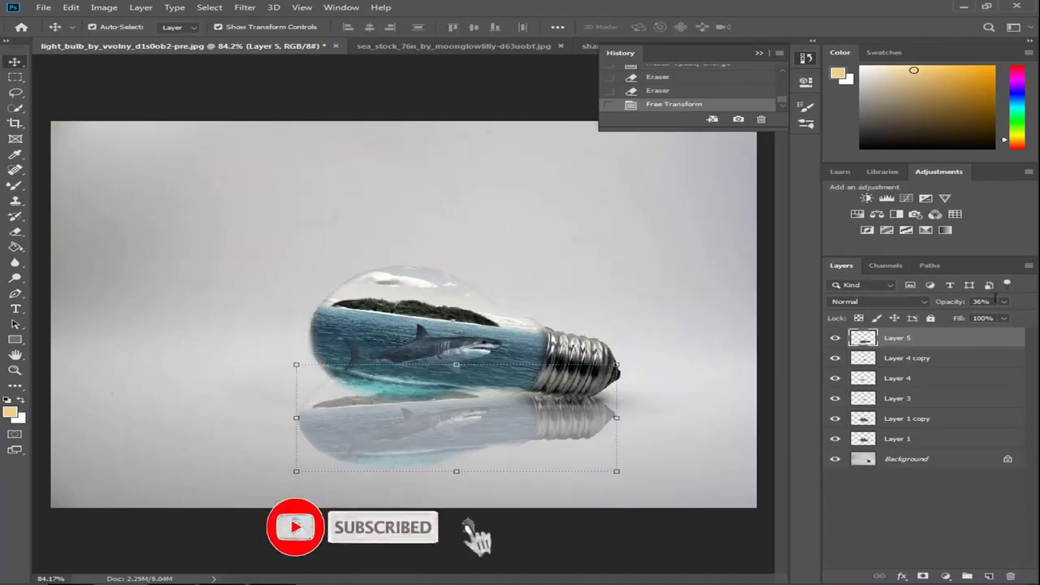
Step: Reduce the reflection layer's opacity to 26% and deselect the layer to check the composite
left_click(1004, 301)
left_click_drag(978, 317, 974, 318)
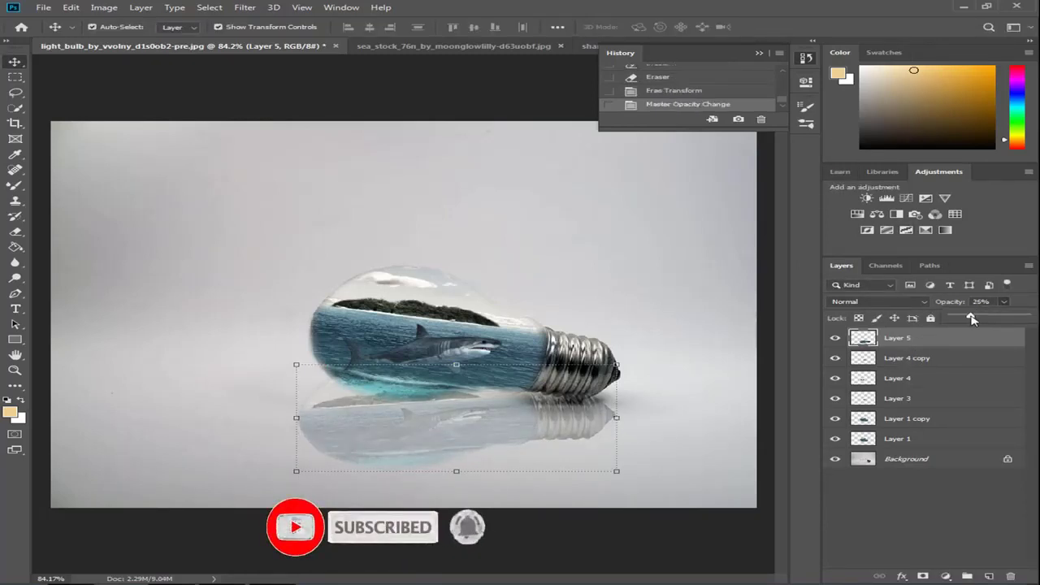
left_click(777, 524)
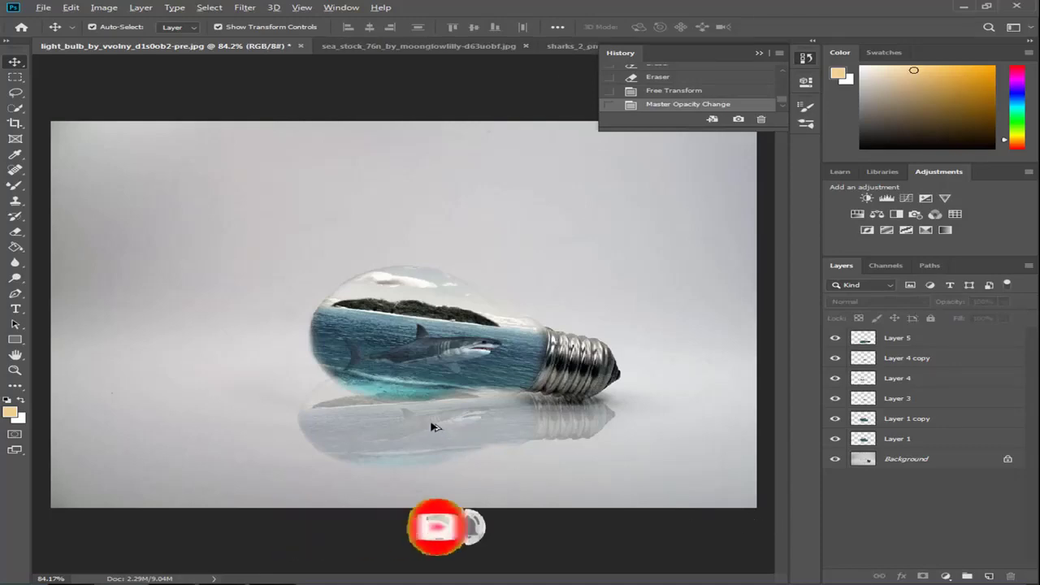
key("ctrl+minus")
key("ctrl+minus")
key("ctrl+0")
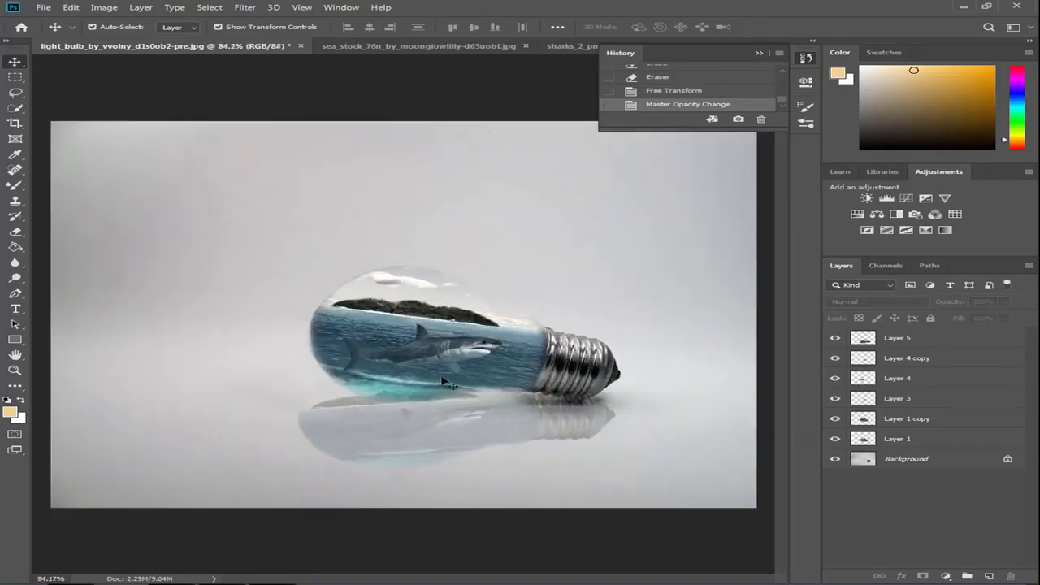